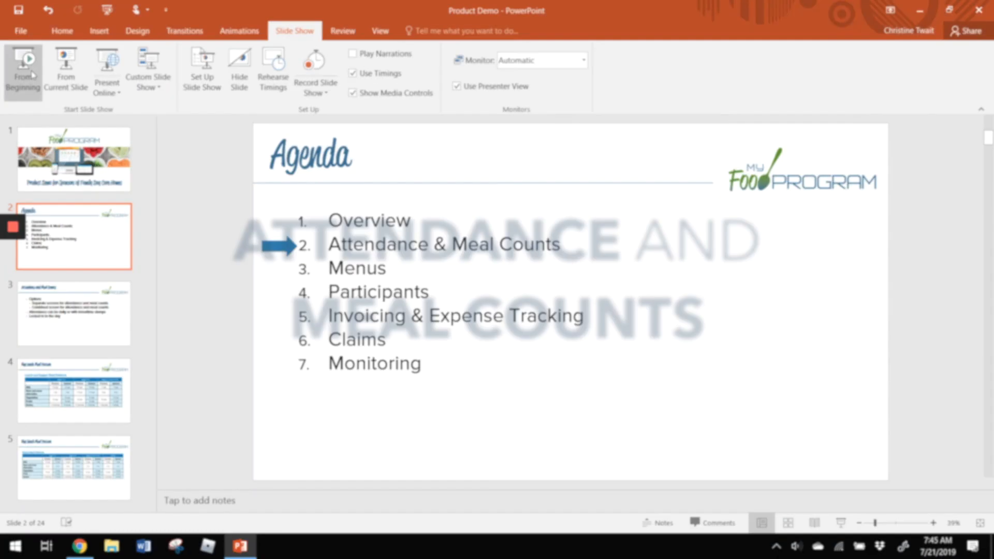
# - Show the agenda slides full-screen, then end the slideshow and return to the Child Care Home page
pyautogui.click(66, 72)
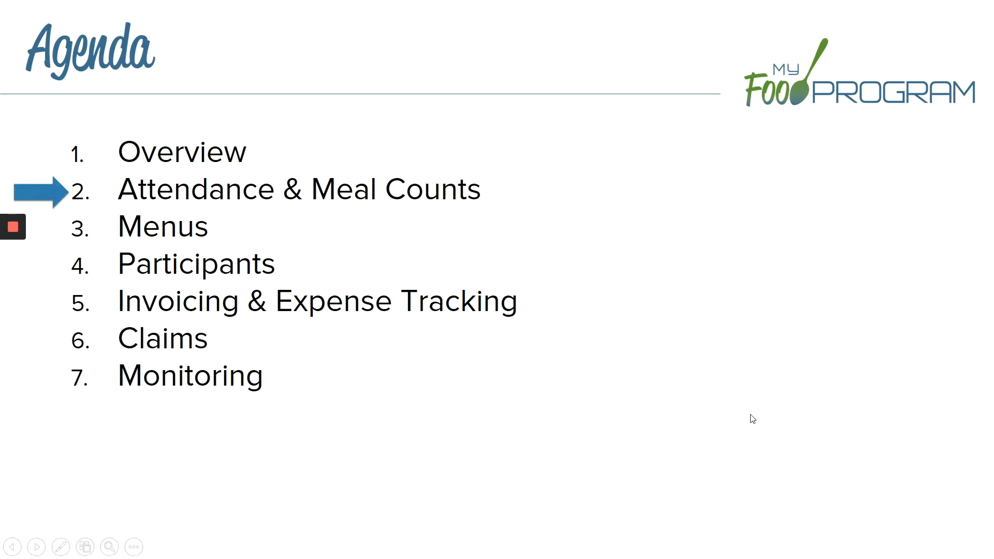
pyautogui.press('Escape')
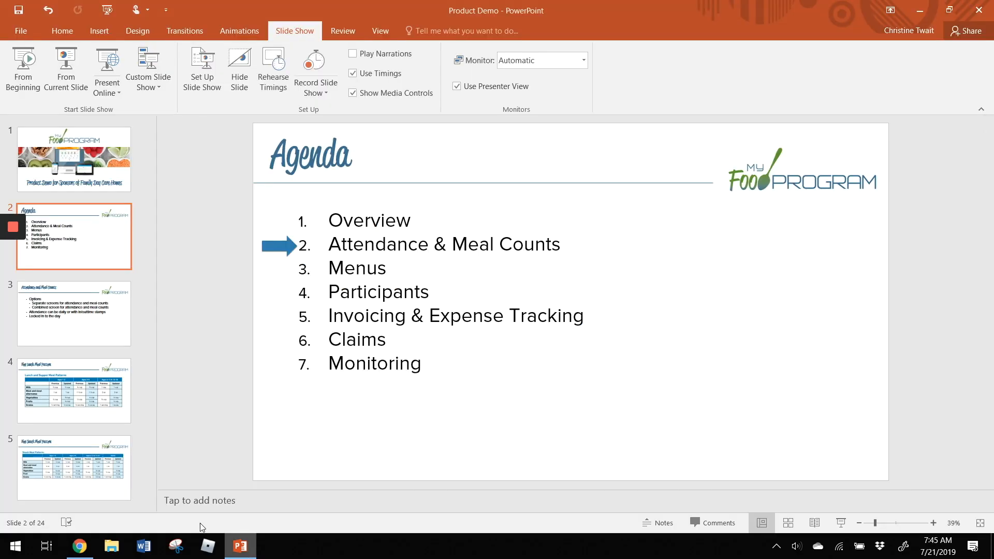
pyautogui.click(79, 546)
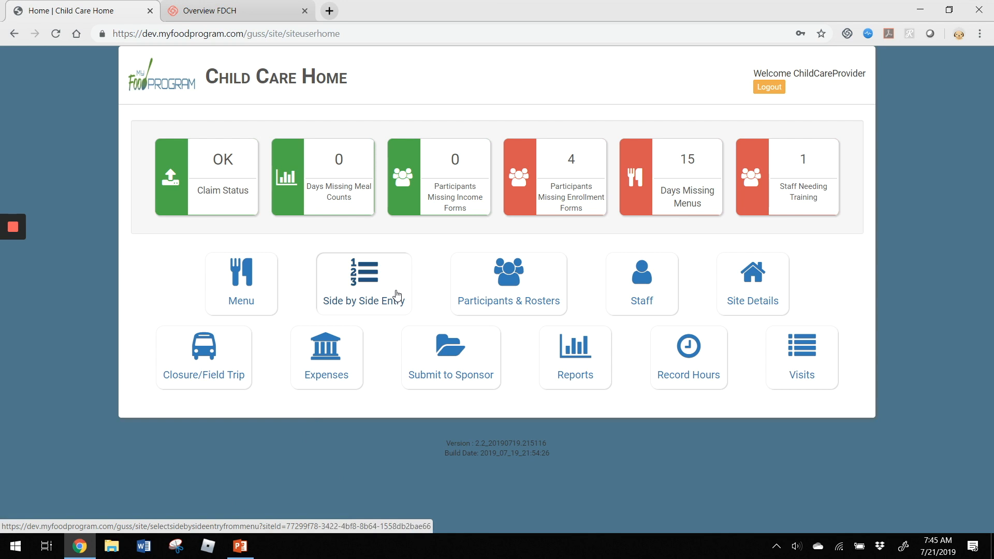
# - Open Side By Side Entry, keep the date 07/21/2019, and bring up the roster list
pyautogui.click(397, 296)
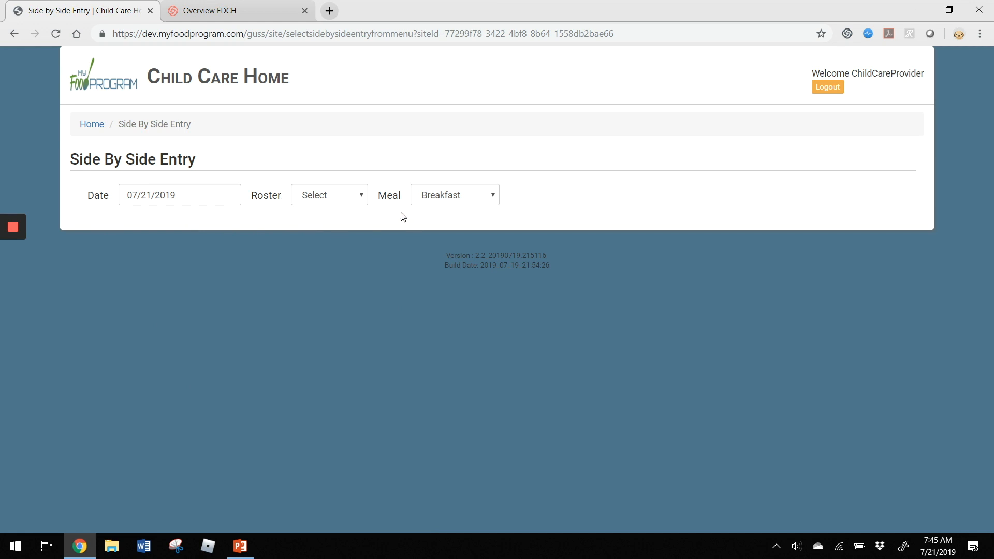
pyautogui.click(180, 194)
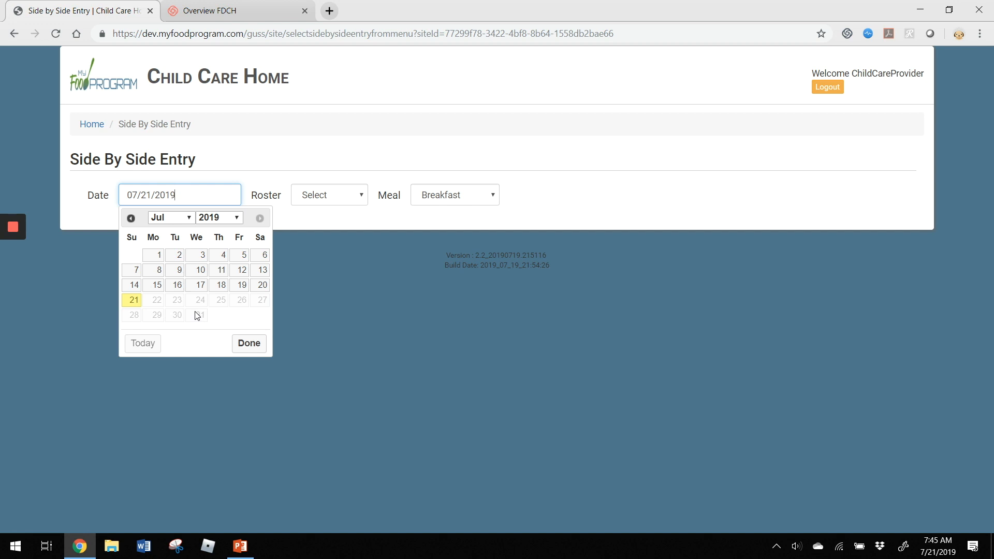
pyautogui.click(308, 222)
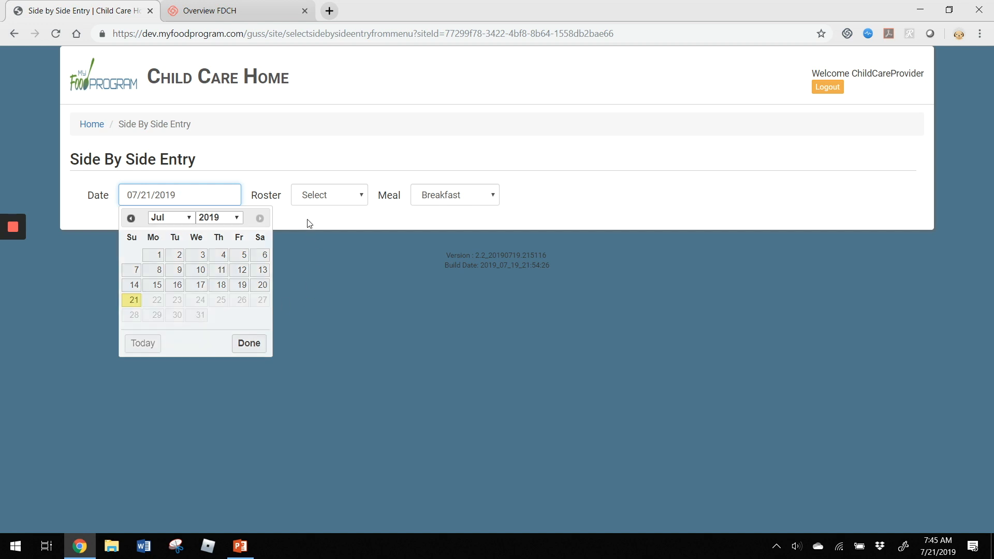
pyautogui.click(342, 199)
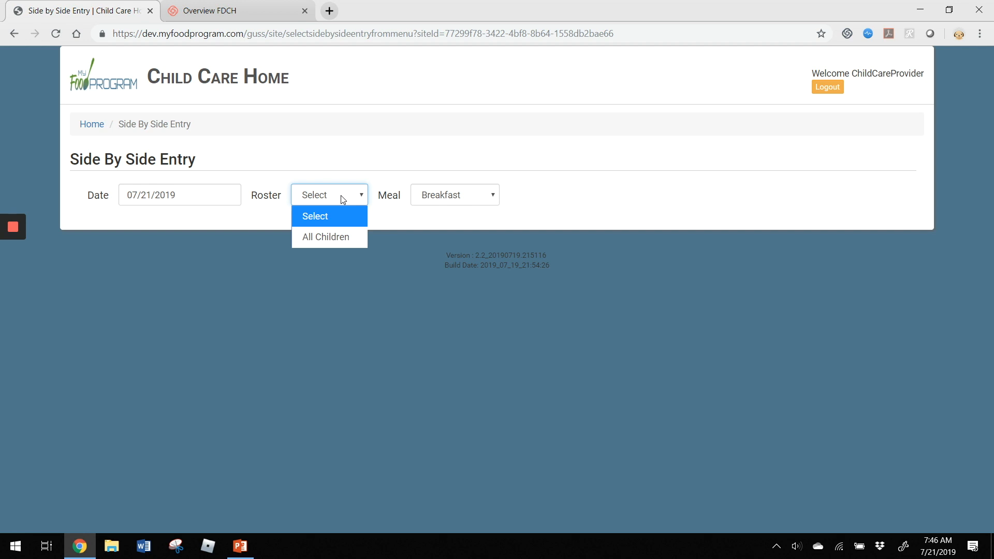
# - Choose the All Children roster and keep Breakfast as the meal
pyautogui.click(327, 242)
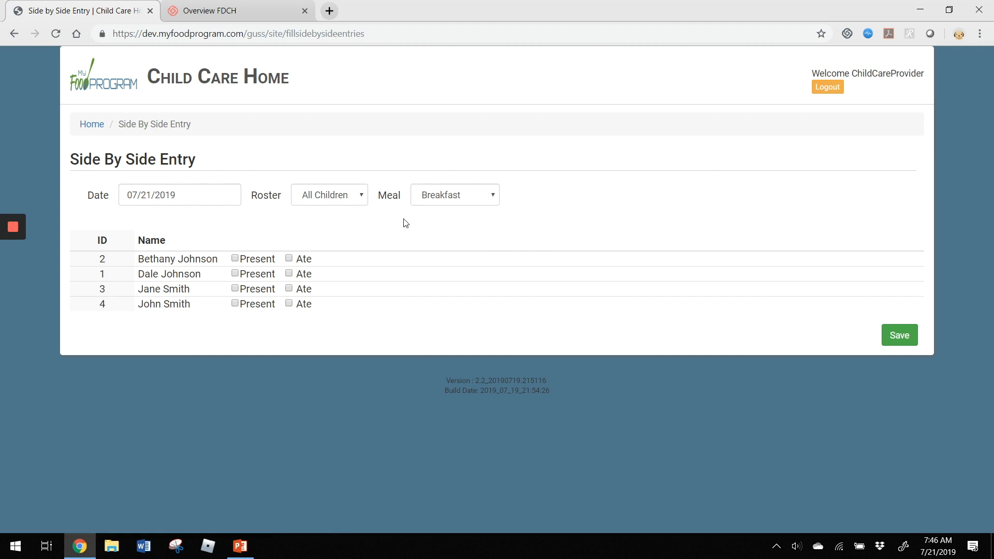
pyautogui.click(456, 201)
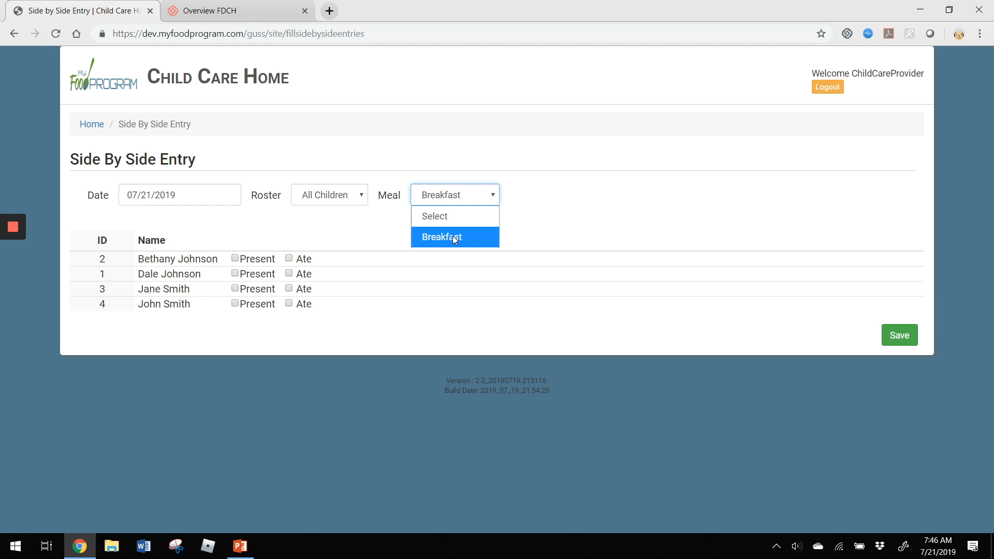
pyautogui.click(455, 238)
pyautogui.click(570, 215)
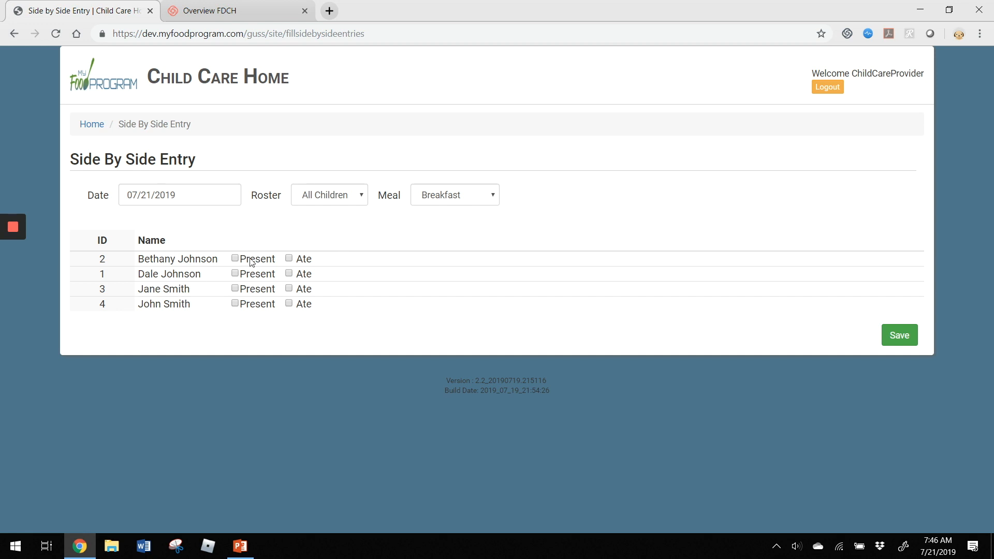
# - Mark children 1, 3 and 4 present and children 2, 3 and 4 as having eaten, then save
pyautogui.click(306, 261)
pyautogui.click(260, 276)
pyautogui.click(255, 291)
pyautogui.click(256, 305)
pyautogui.click(304, 290)
pyautogui.click(304, 305)
pyautogui.click(900, 336)
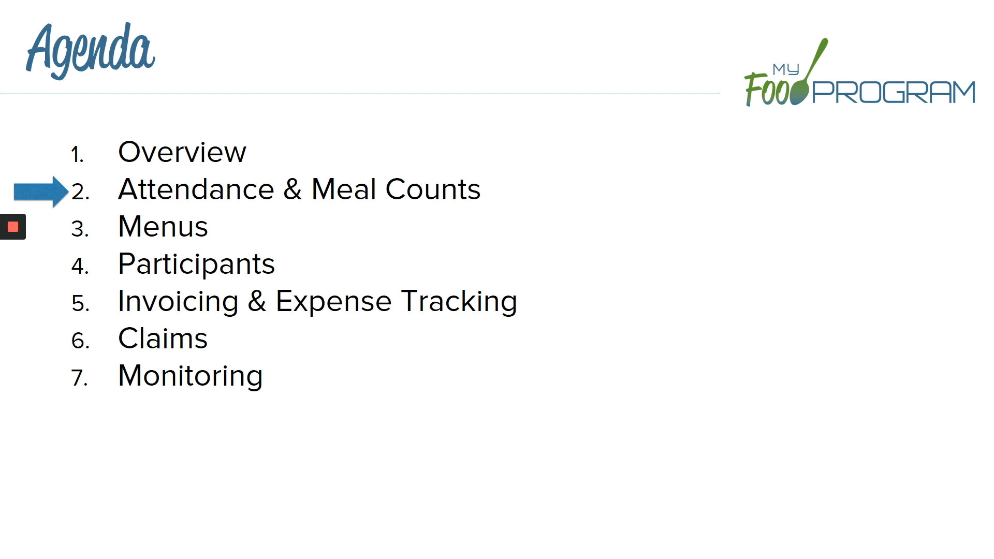
# - End the agenda slideshow and switch to the BlueStacks Play Store results
pyautogui.press('Escape')
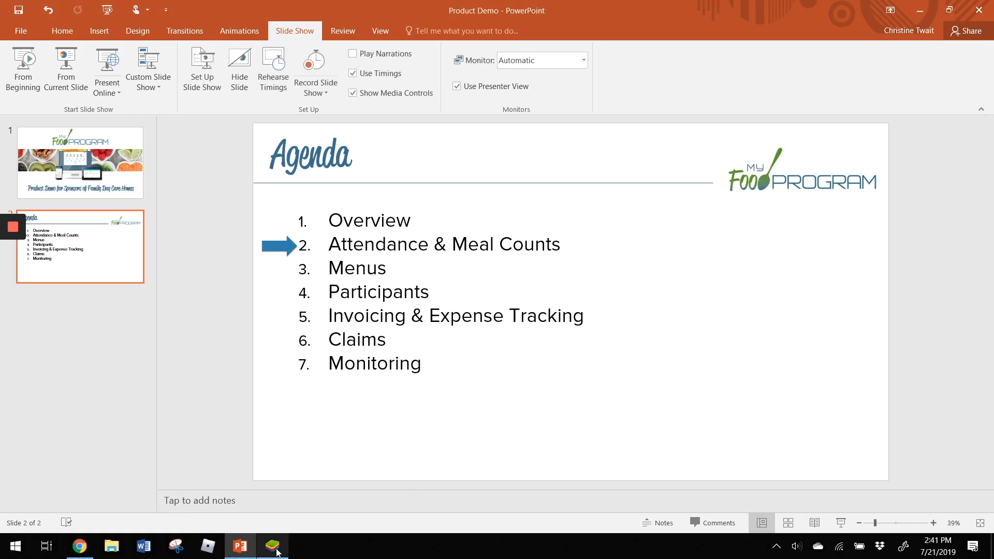
pyautogui.click(275, 548)
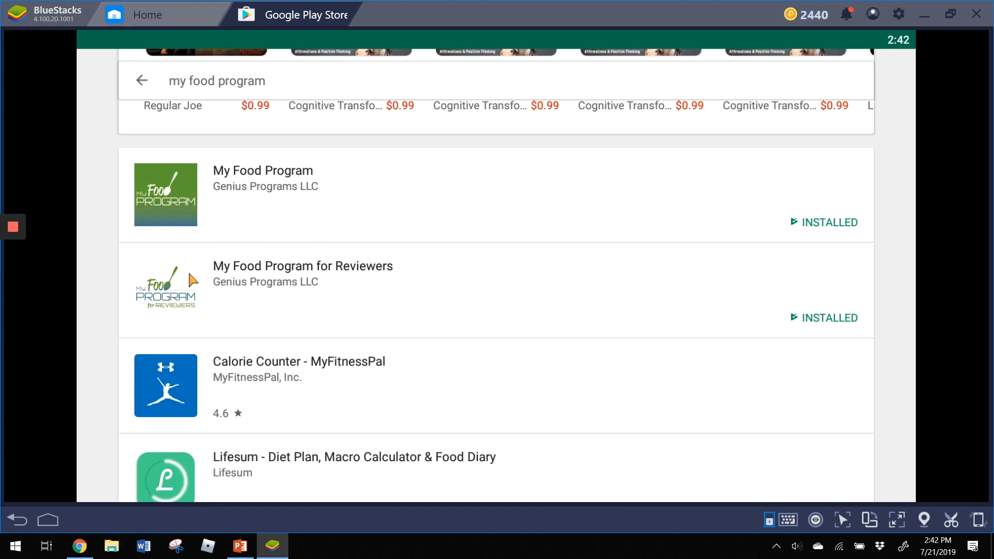
# - Launch My Food Program from the Play Store, log in as the provider, and open Side By Side
pyautogui.click(299, 191)
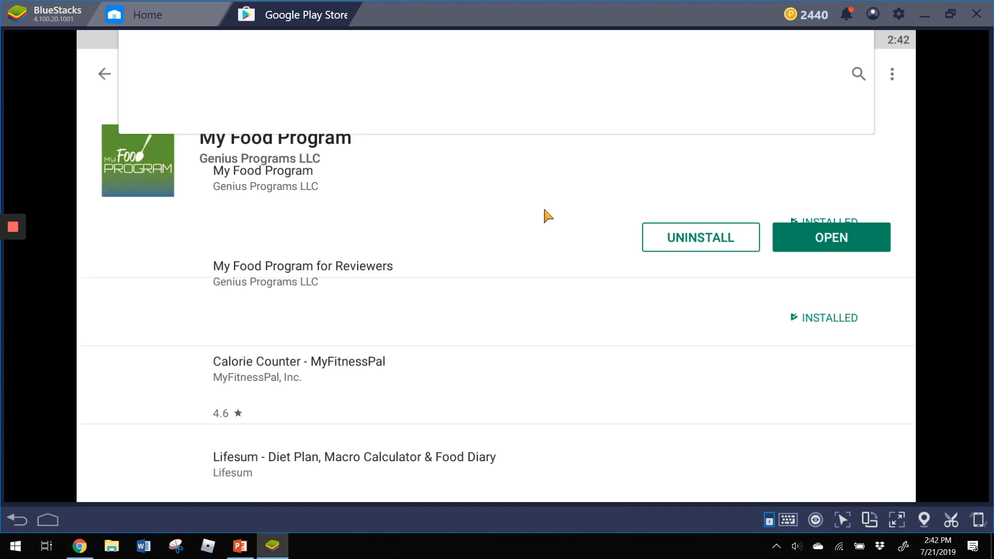
pyautogui.click(840, 246)
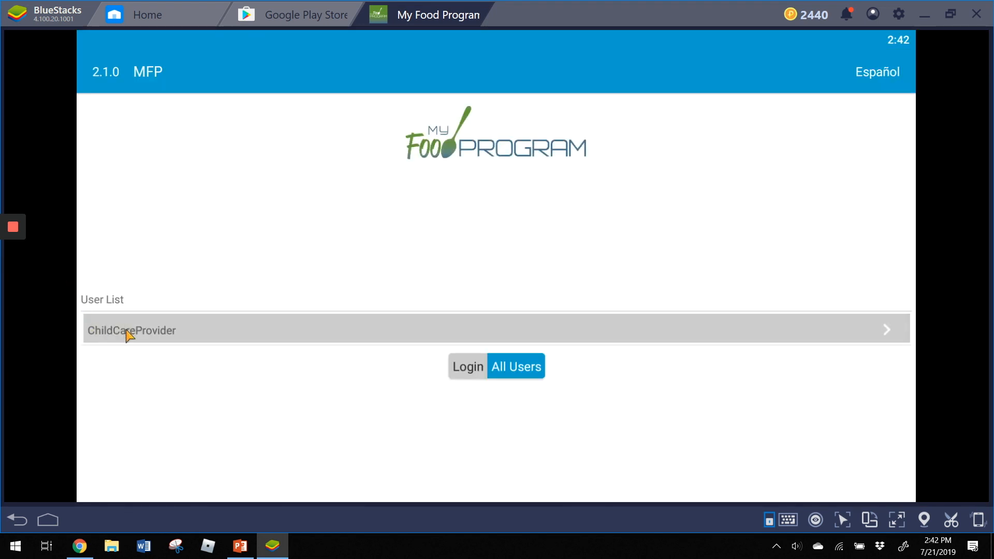
pyautogui.click(129, 331)
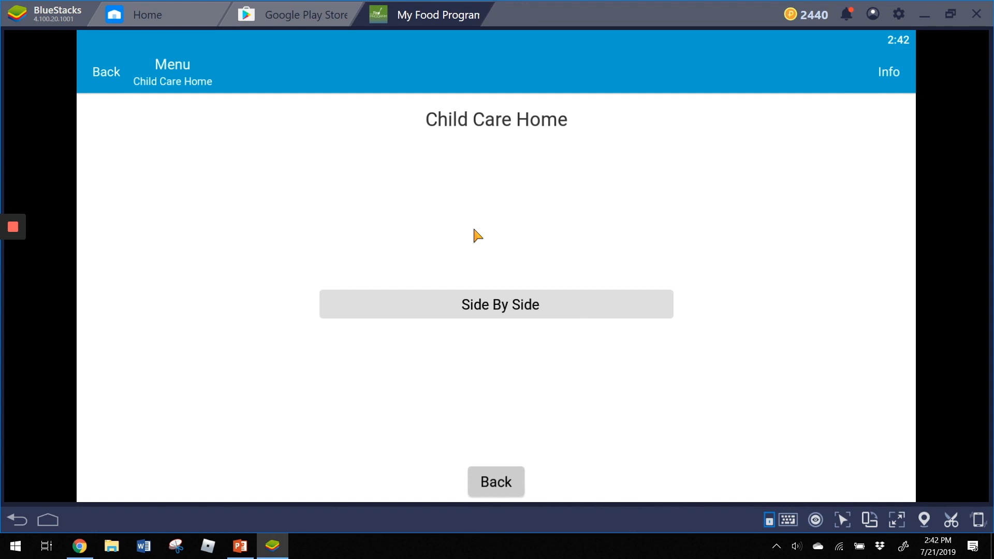
pyautogui.click(538, 311)
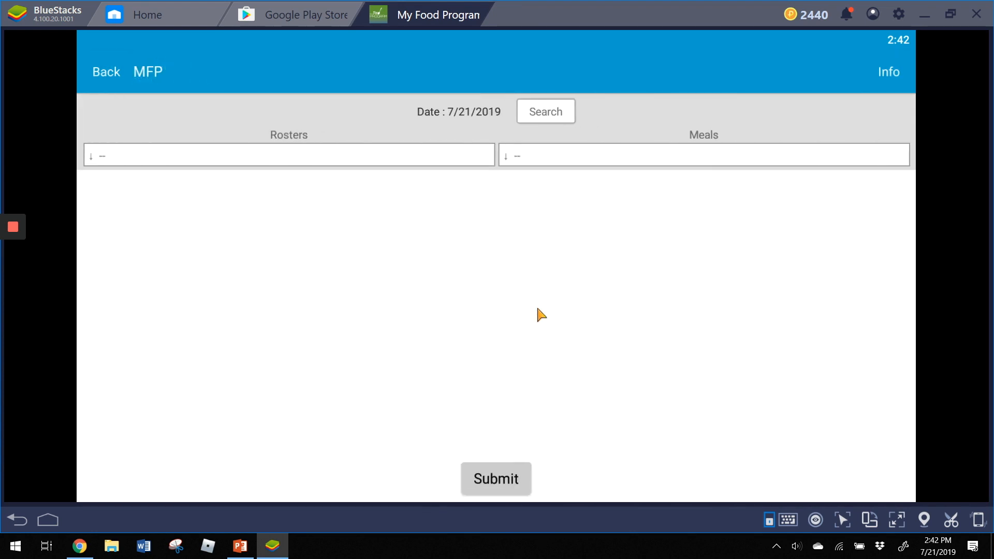
# - Select the All Children roster and PM Snack as the meal
pyautogui.click(165, 158)
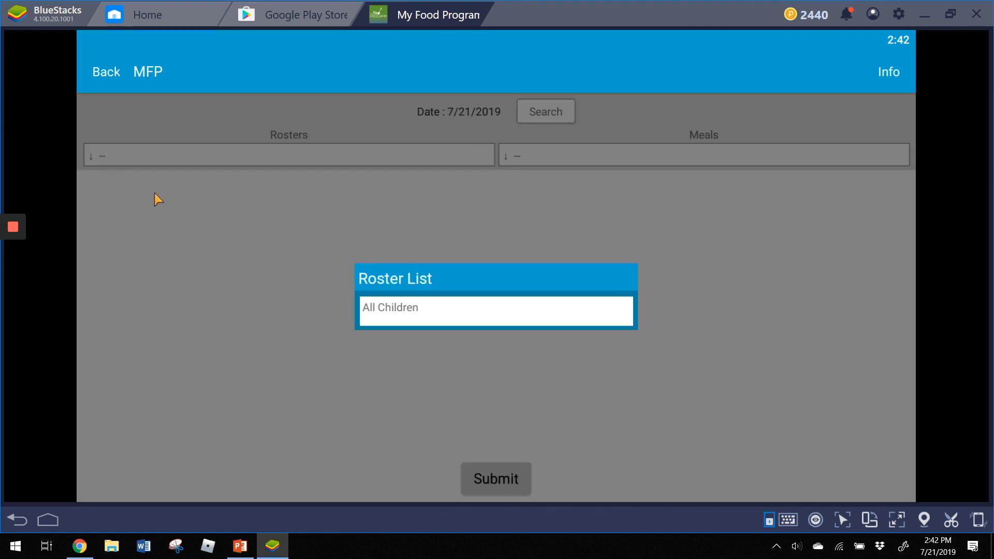
pyautogui.click(430, 319)
pyautogui.click(595, 158)
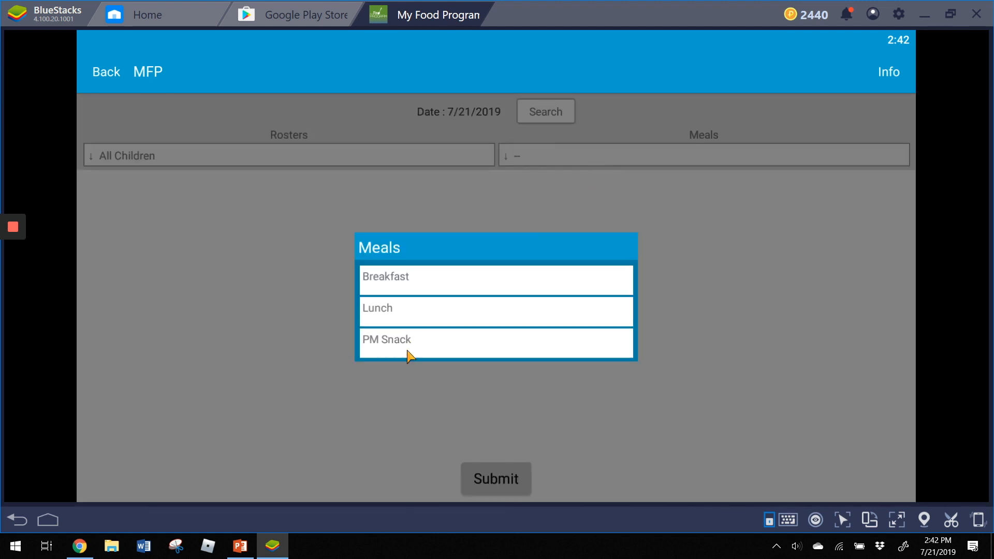
pyautogui.click(400, 347)
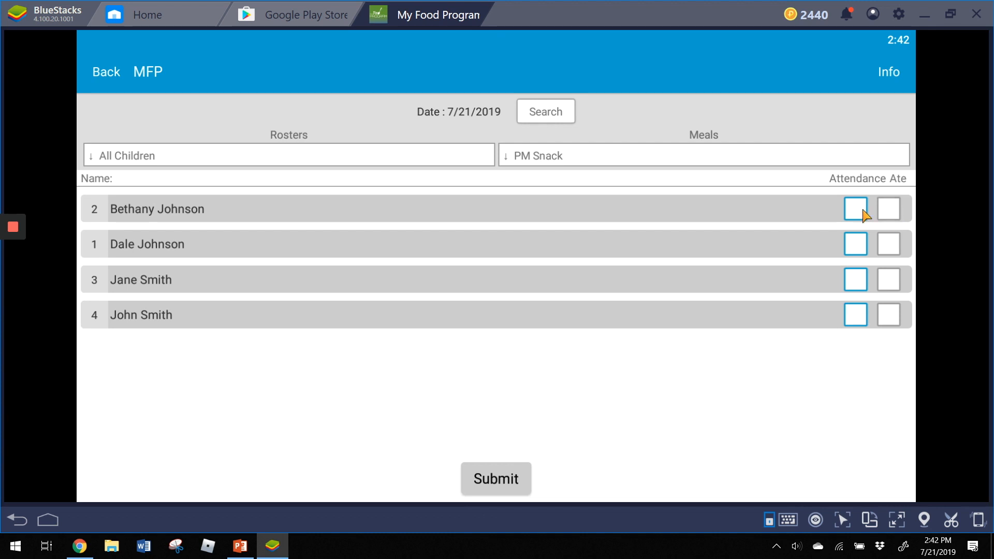
# - Mark all four children present, and children 2, 3 and 4 as having eaten
pyautogui.click(857, 212)
pyautogui.click(883, 212)
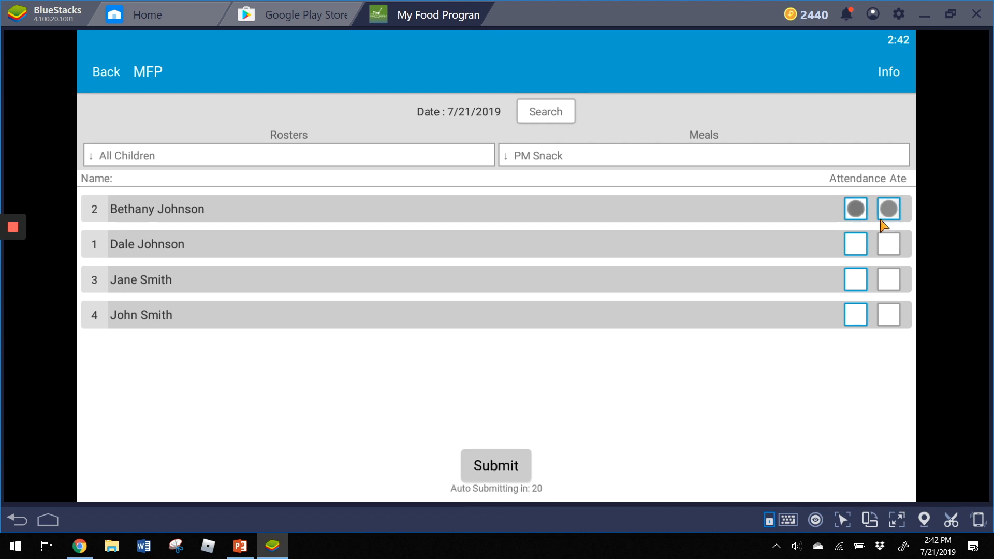
pyautogui.click(857, 249)
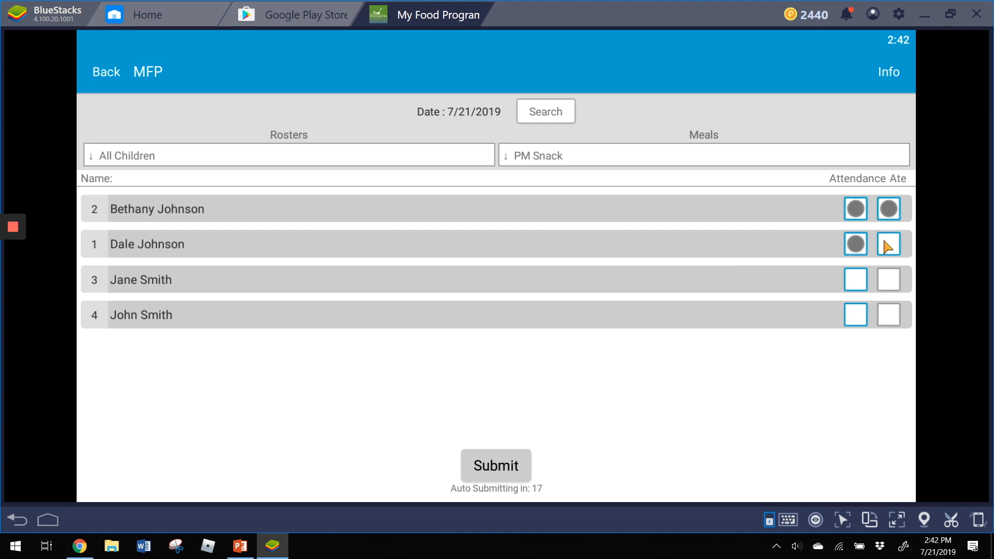
pyautogui.click(862, 280)
pyautogui.click(888, 279)
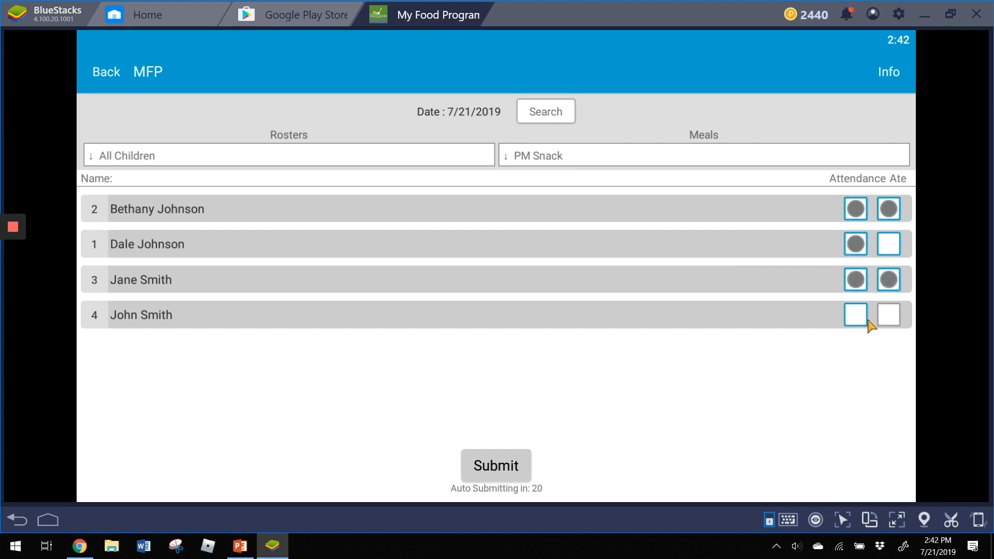
pyautogui.click(863, 316)
pyautogui.click(889, 317)
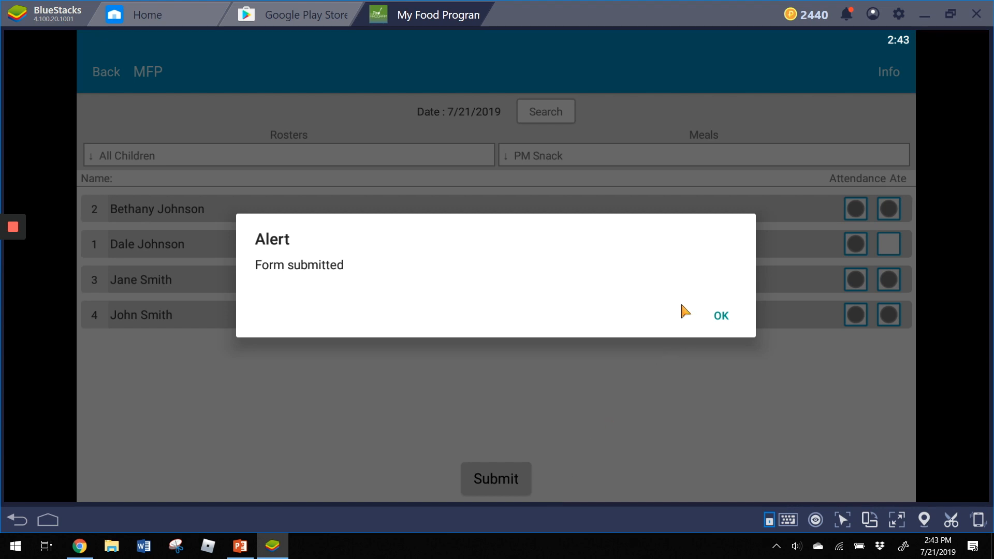
# - Untick child 3's Ate box, resubmit the PM Snack form, and return to the browser dashboard
pyautogui.click(721, 317)
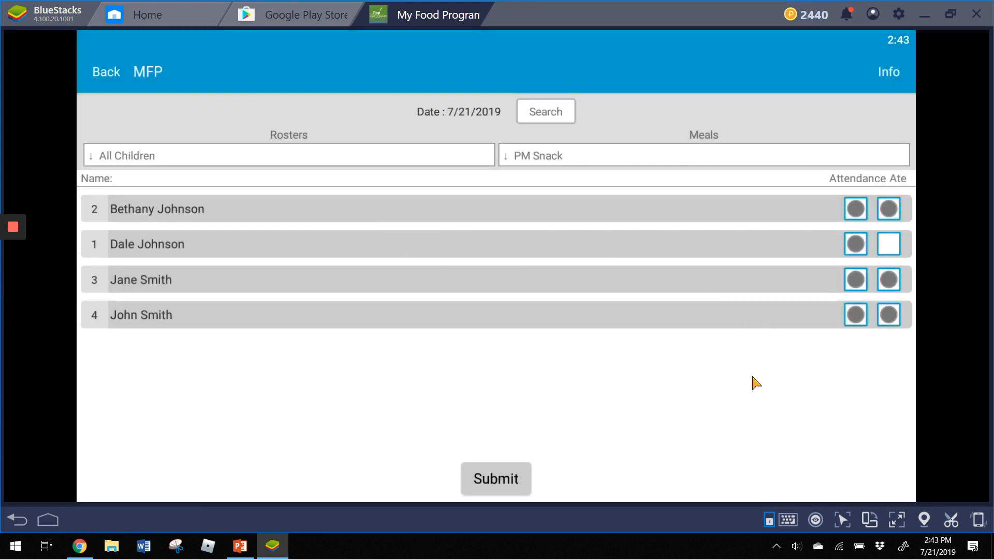
pyautogui.click(889, 280)
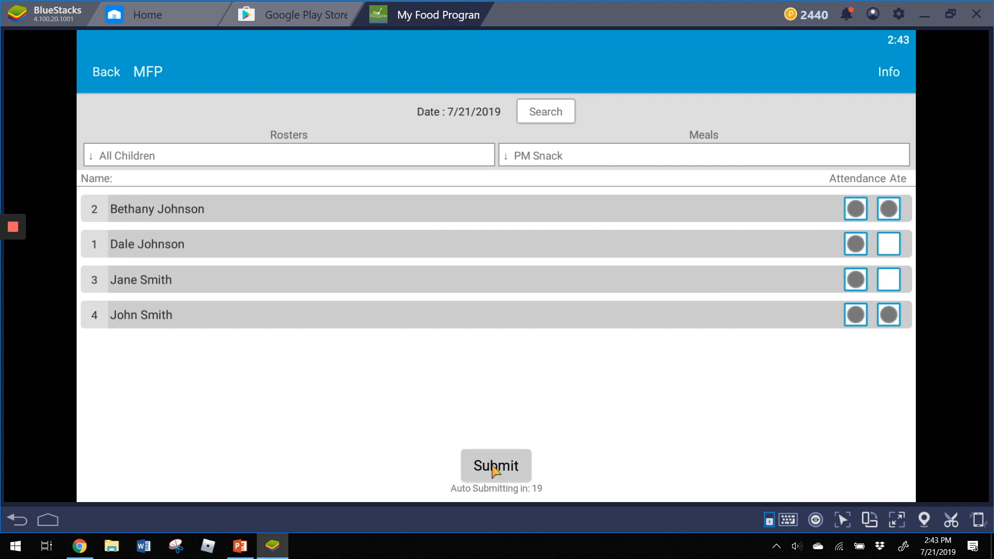
pyautogui.click(494, 466)
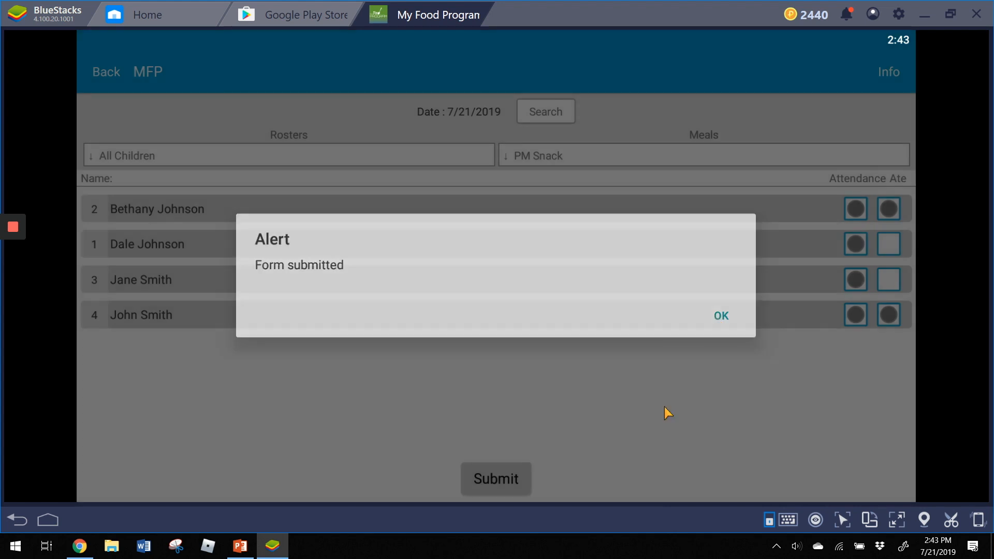
pyautogui.click(663, 407)
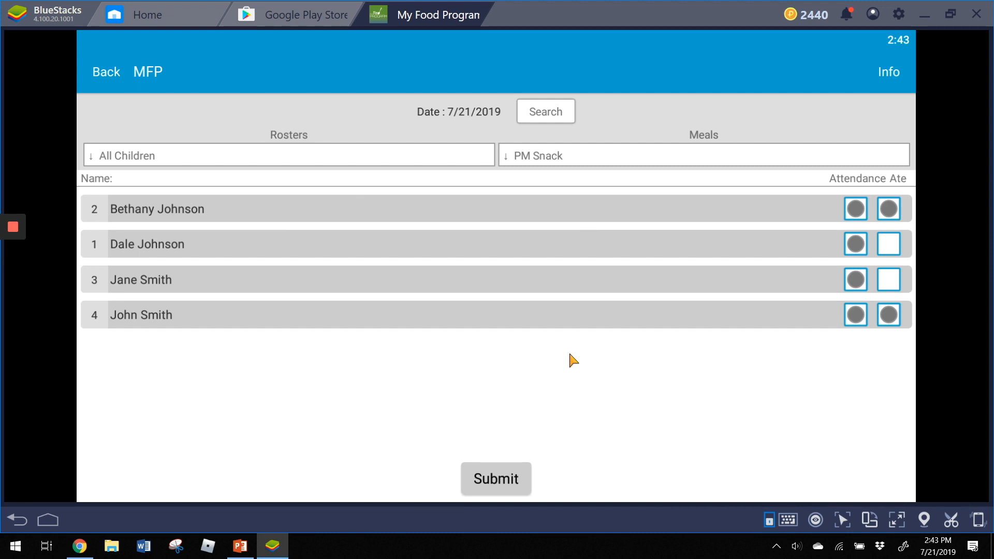
pyautogui.click(80, 547)
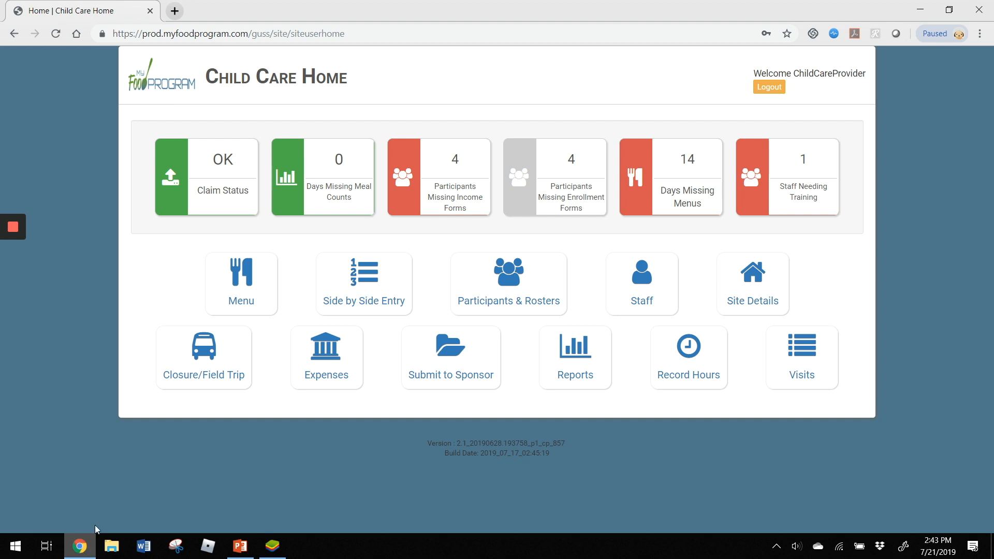
# - Load the All Children roster at PM Snack in Side by Side Entry, then switch to the emulator
pyautogui.click(360, 287)
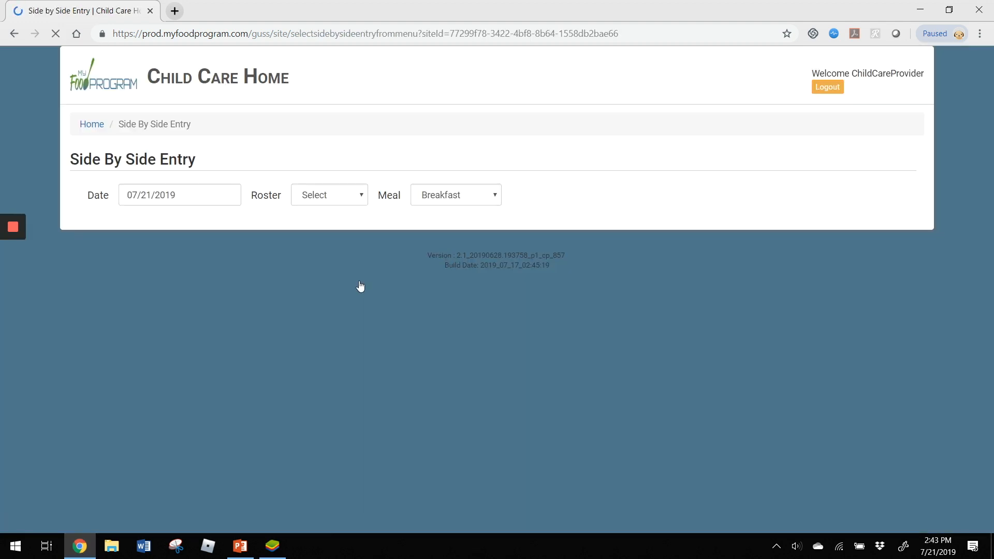
pyautogui.click(328, 201)
pyautogui.click(331, 232)
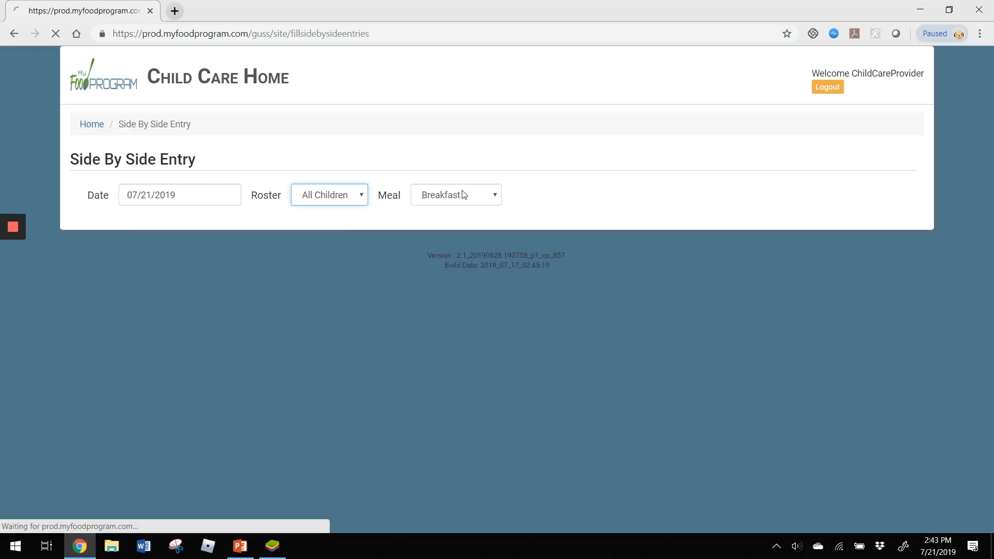
pyautogui.click(463, 195)
pyautogui.click(444, 277)
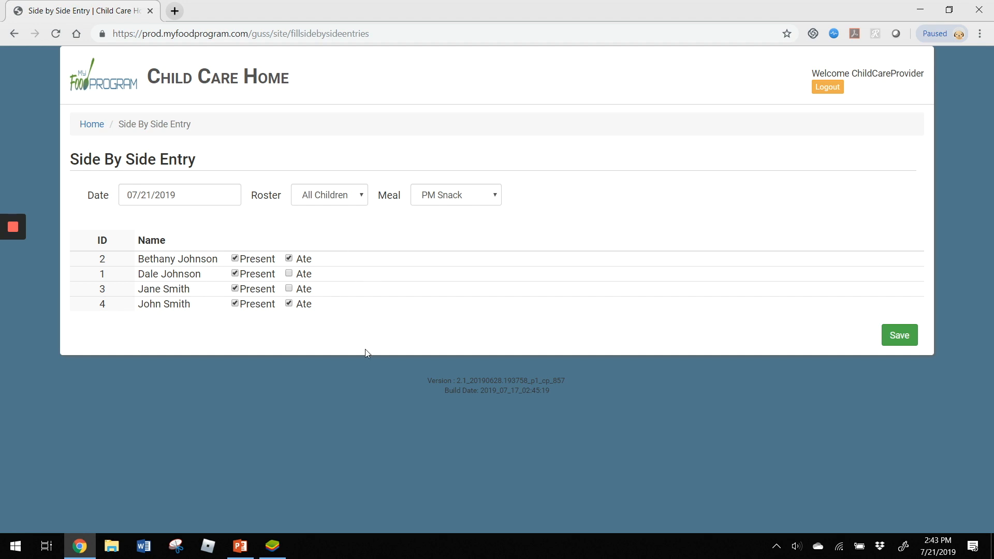
pyautogui.click(272, 547)
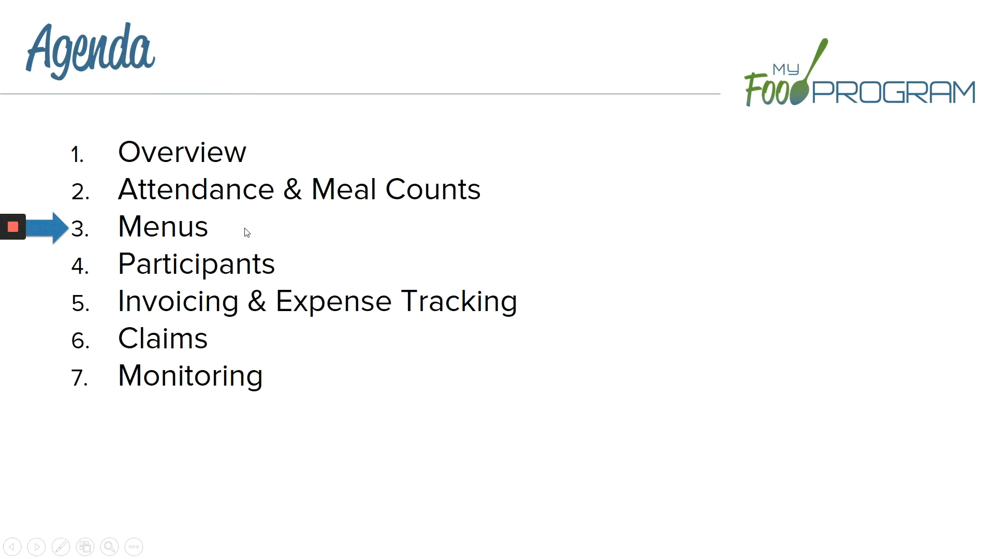
# - End the slideshow and go back to the Child Care Home dashboard in Chrome
pyautogui.press('Escape')
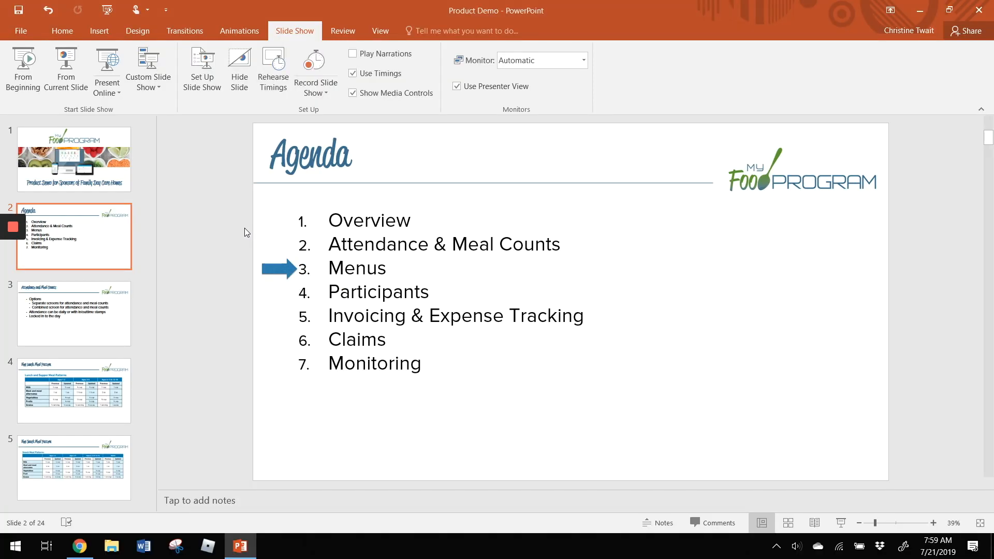
pyautogui.click(80, 546)
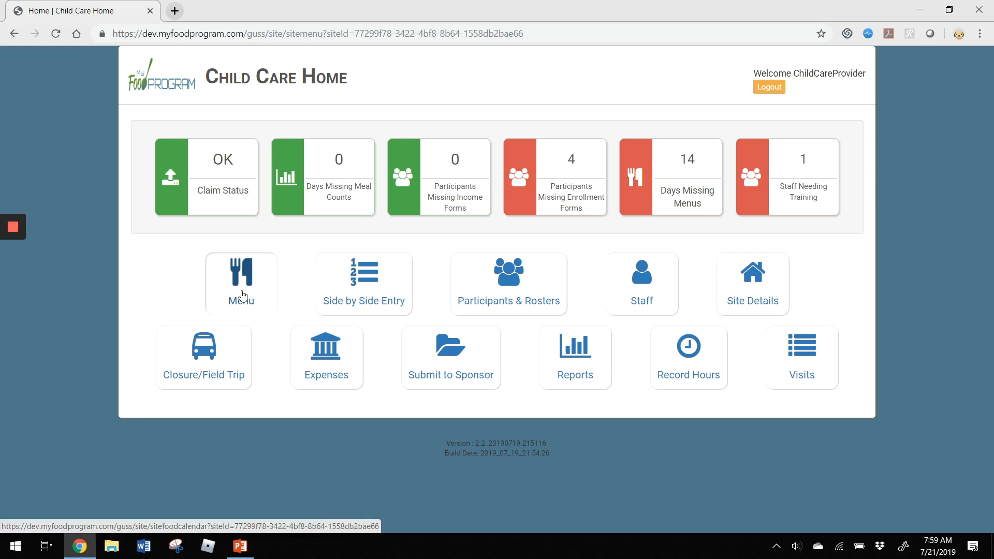
# - Open the Menu calendar and pick Breakfast on Wednesday 07/03/2019 to view its Meal Details
pyautogui.click(242, 295)
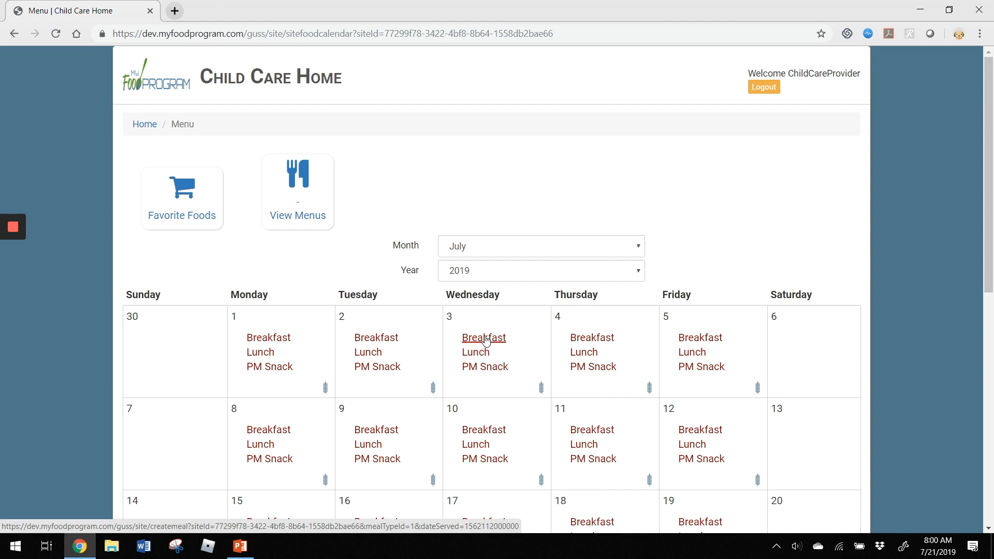
pyautogui.click(486, 339)
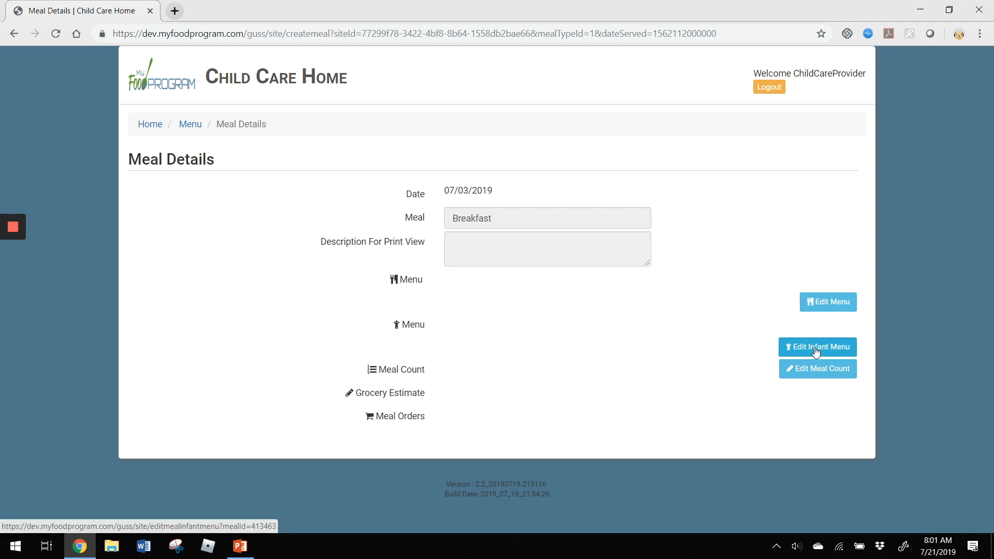
# - Open the Meal Menu editor for the Wednesday 07/03/2019 breakfast from Meal Details
pyautogui.click(835, 307)
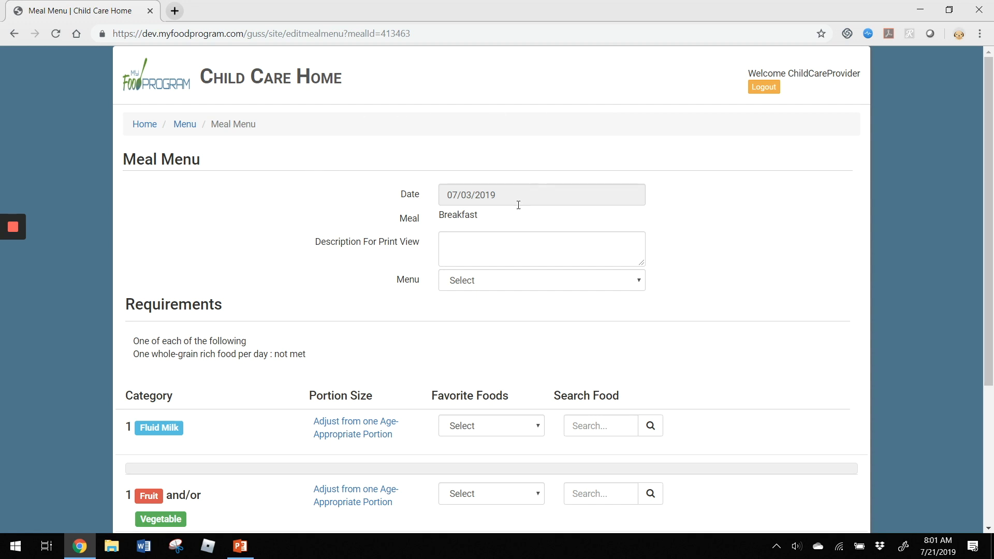
# - Enter 'Milk, Peaches & Oatmeal' as the breakfast's Description For Print View
pyautogui.click(477, 245)
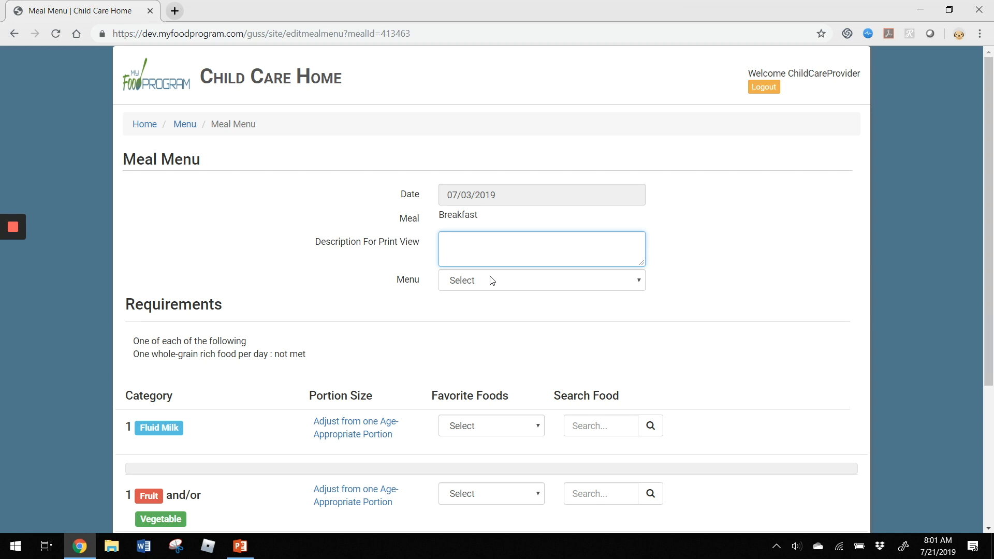
pyautogui.write('Milk, Peaches & Oatmeal')
pyautogui.click(331, 289)
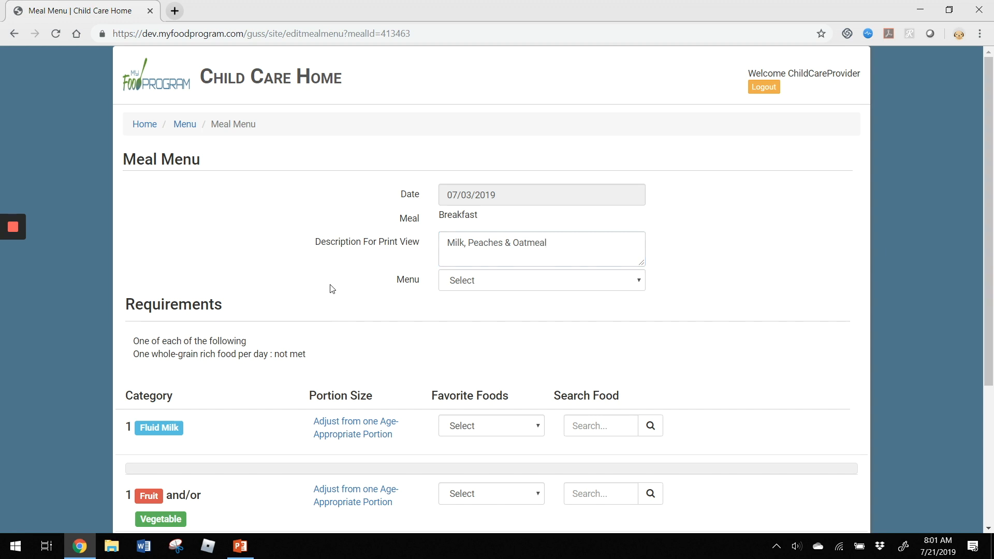
pyautogui.click(512, 289)
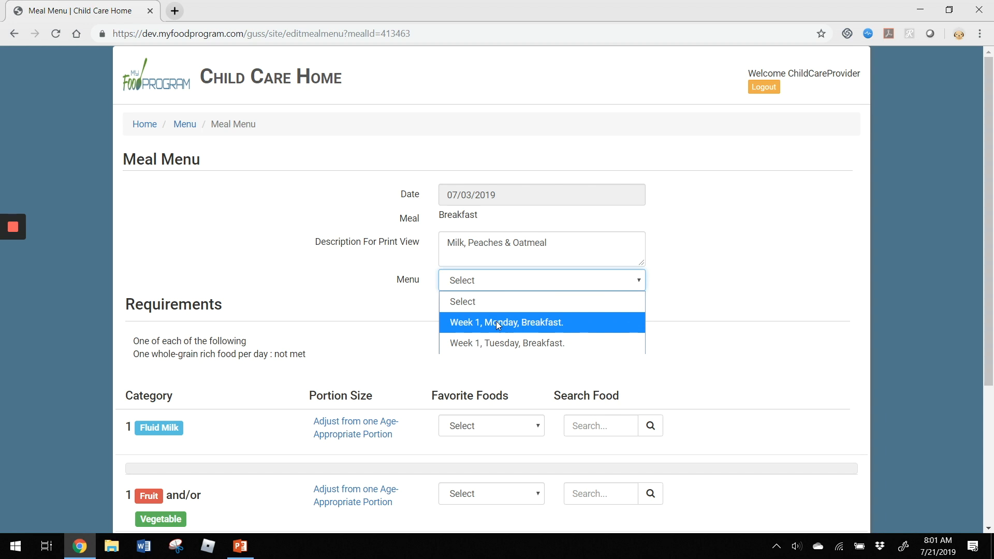
pyautogui.click(759, 289)
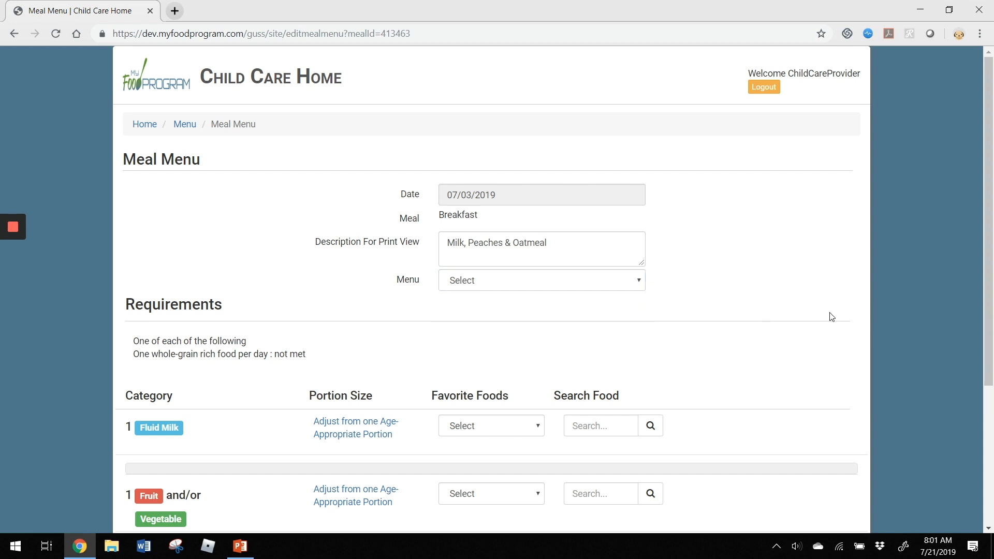
pyautogui.scroll(-5, 832, 317)
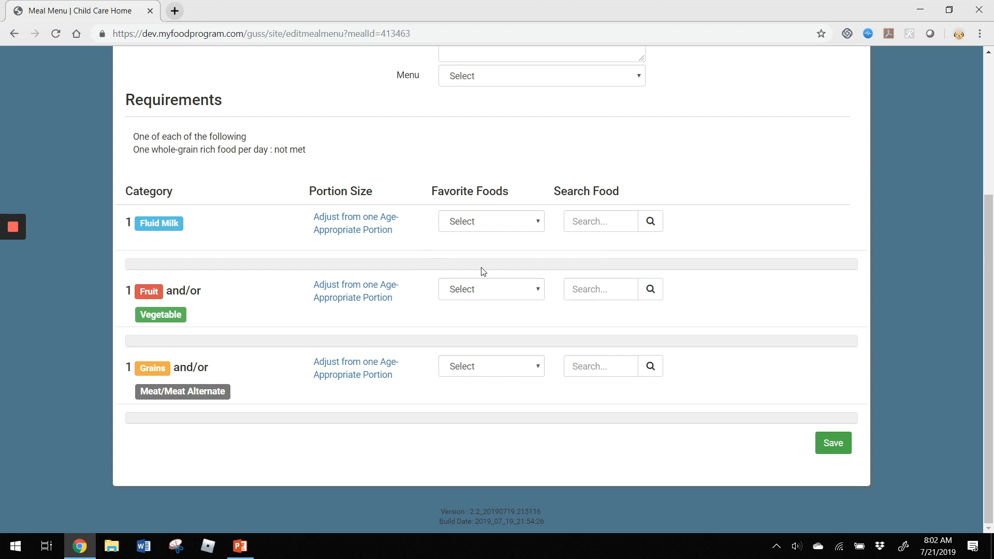
# - Add 'Pears, fresh (in cups)' from Favorite Foods as the breakfast fruit
pyautogui.click(490, 290)
pyautogui.scroll(-1, 601, 256)
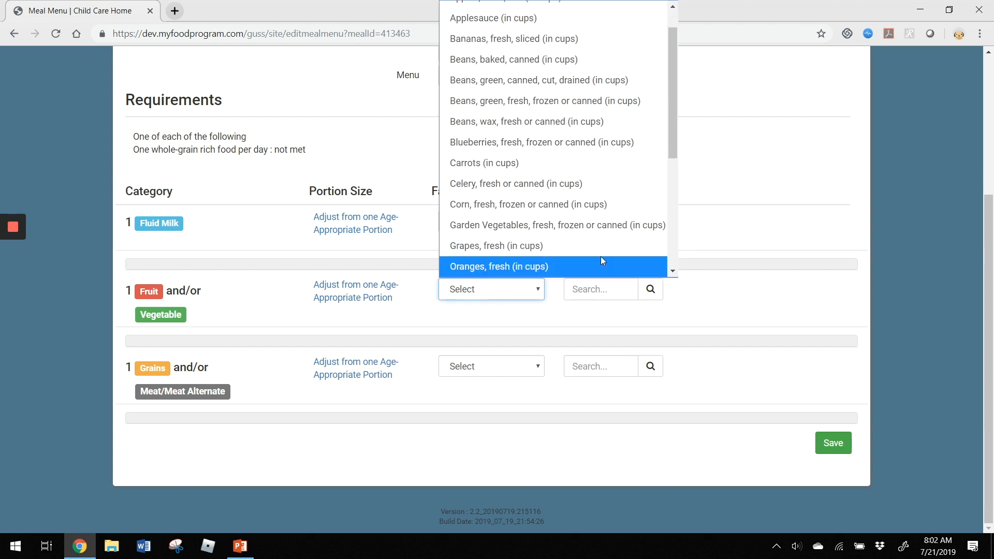
pyautogui.scroll(1, 569, 47)
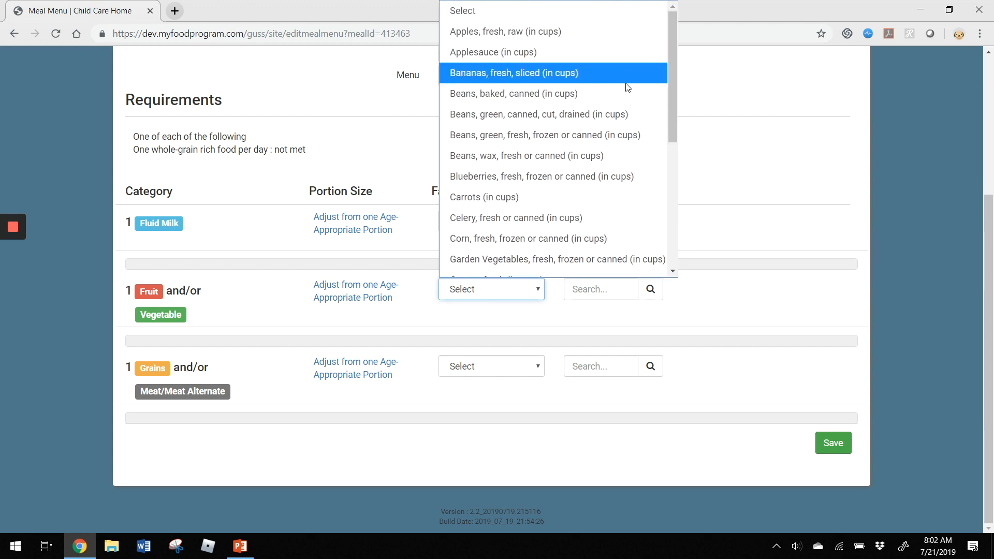
pyautogui.scroll(-2, 617, 51)
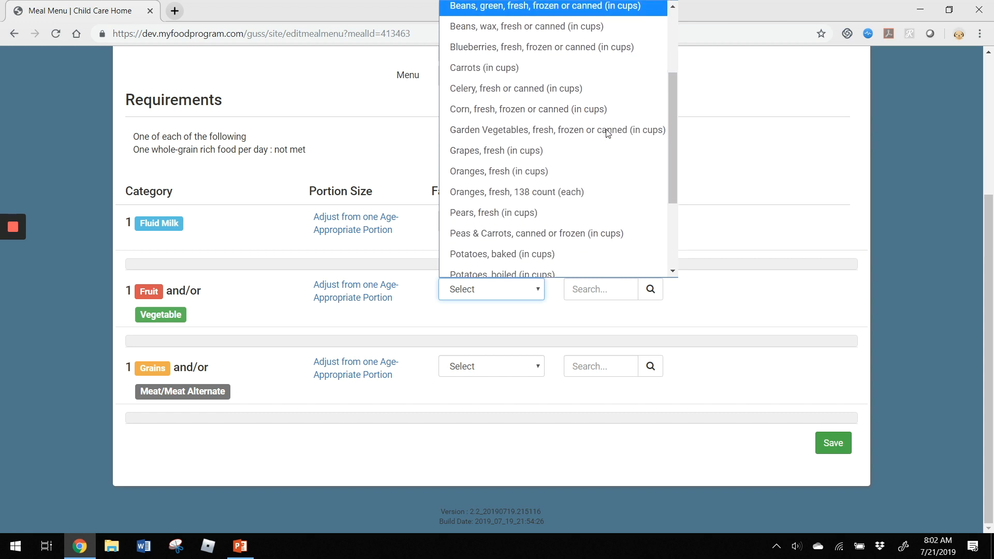
pyautogui.click(616, 212)
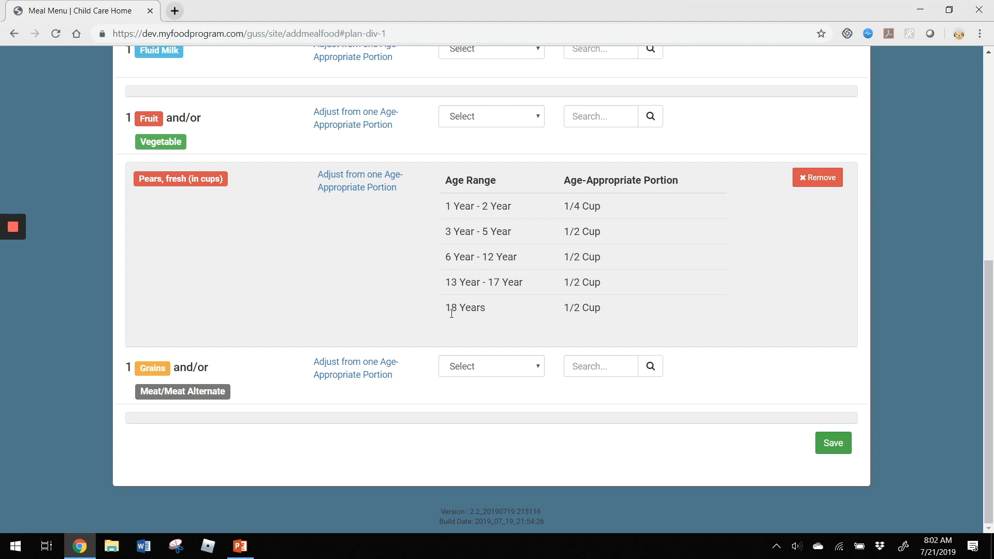
# - Add 1% Milk and whole milk for 12-23 months to the Fluid Milk component
pyautogui.scroll(1, 729, 291)
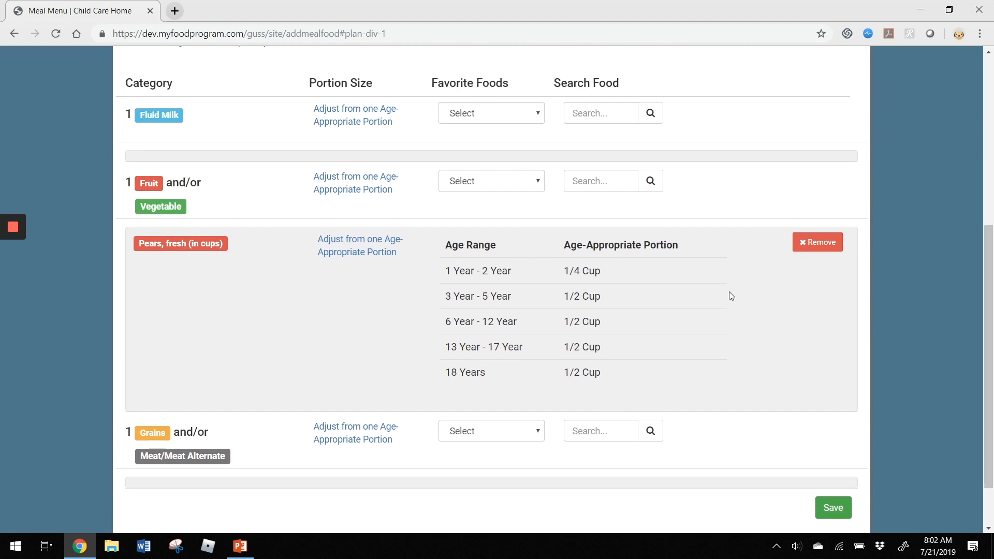
pyautogui.scroll(1, 739, 234)
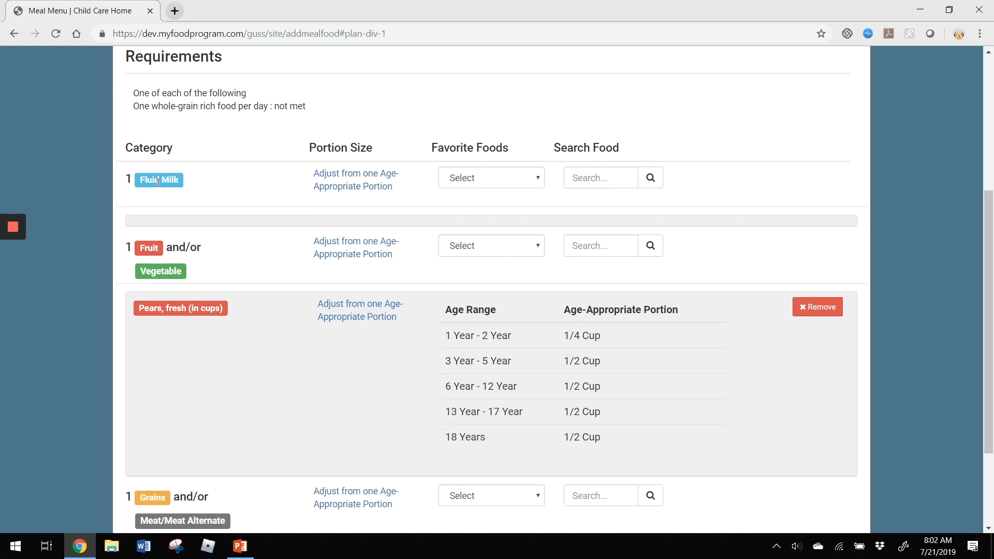
pyautogui.click(476, 181)
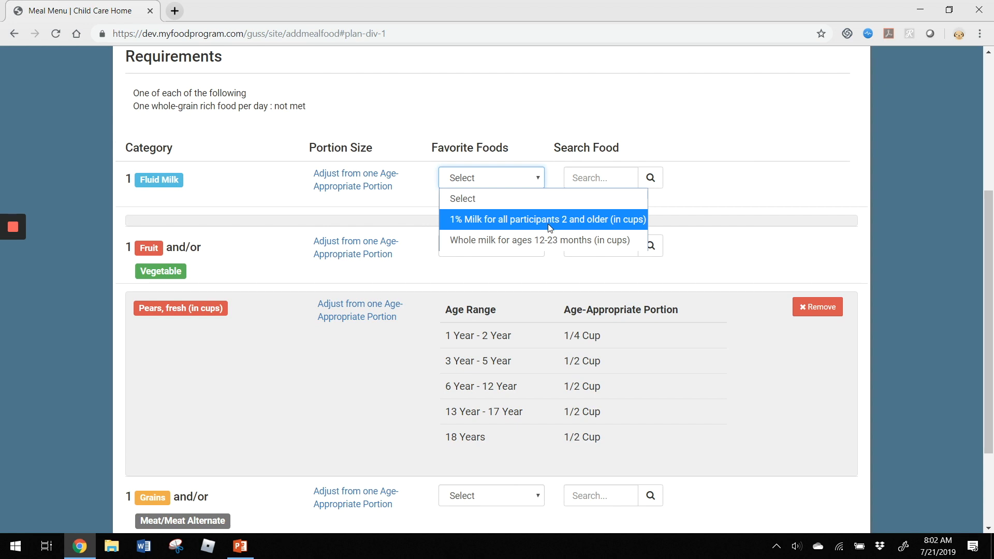
pyautogui.click(581, 223)
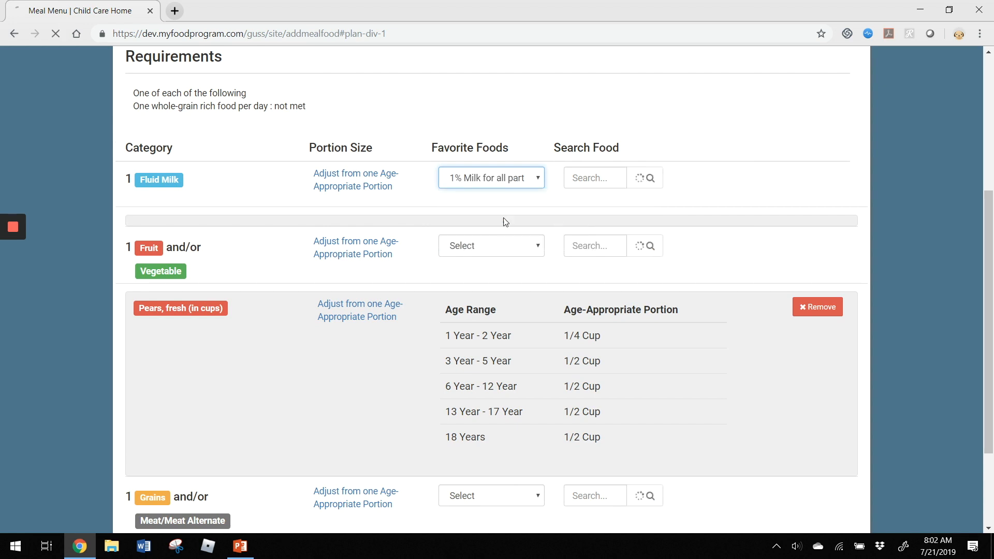
pyautogui.click(507, 426)
pyautogui.click(501, 493)
pyautogui.scroll(-7, 770, 343)
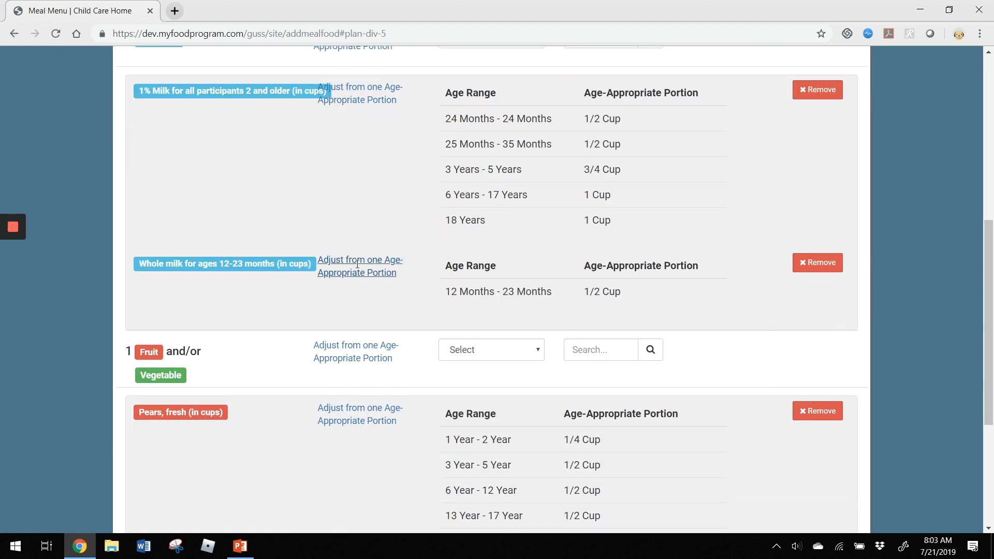
pyautogui.scroll(-5, 360, 260)
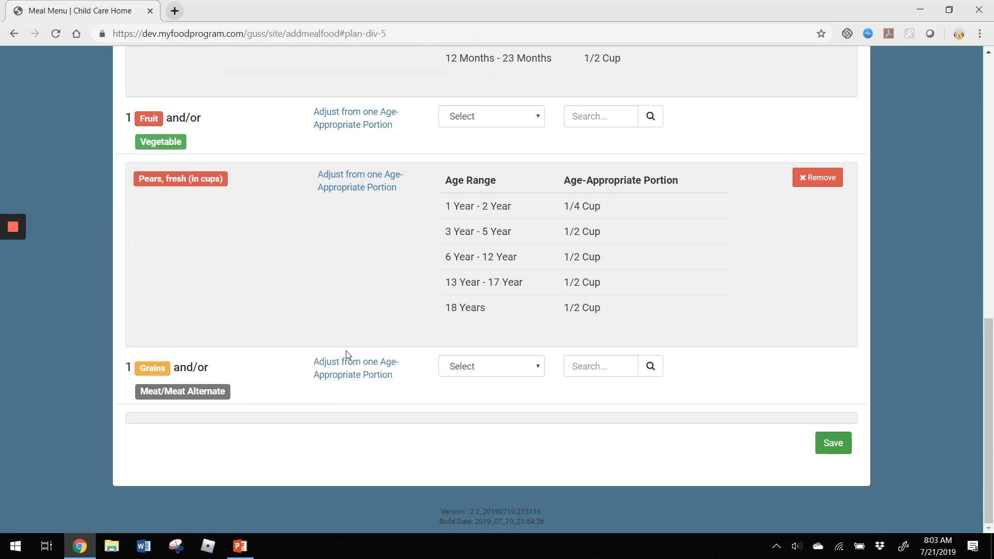
# - Search for oatmeal and add 'Oatmeal, cooked, WGR (in cups)' to the Grains component
pyautogui.click(464, 365)
pyautogui.scroll(-5, 554, 173)
pyautogui.scroll(-5, 555, 175)
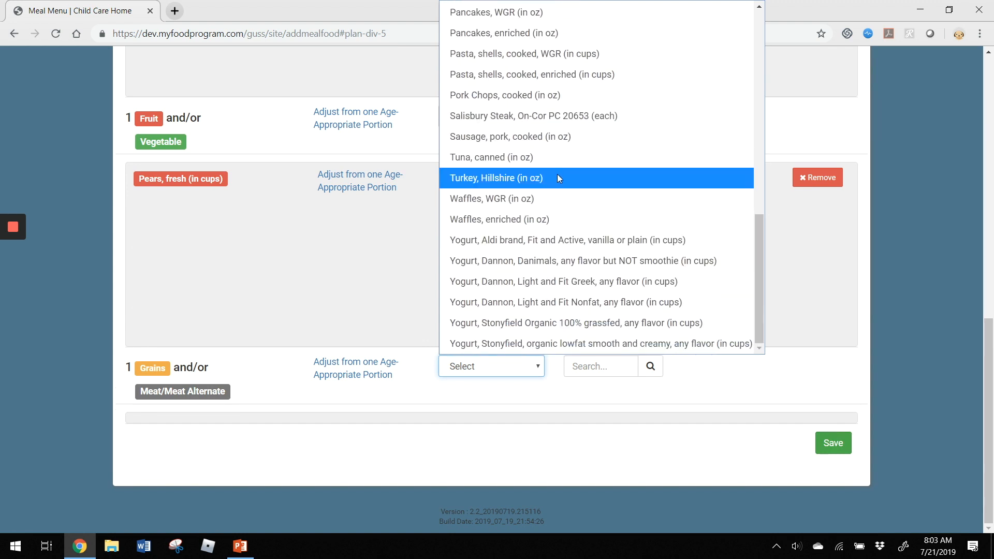
pyautogui.scroll(3, 638, 175)
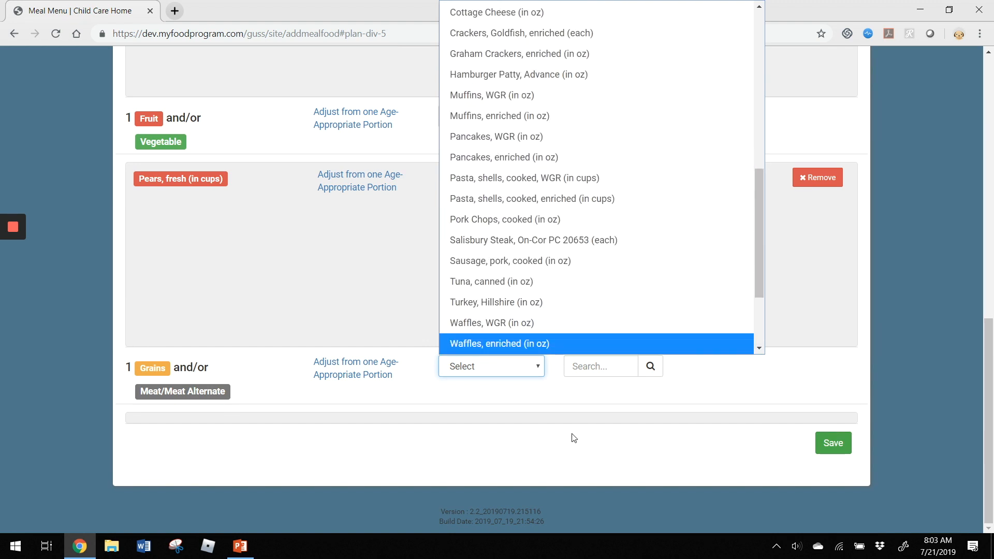
pyautogui.click(596, 369)
pyautogui.click(601, 370)
pyautogui.write('oatem')
pyautogui.press('BackSpace')
pyautogui.press('BackSpace')
pyautogui.write('meal')
pyautogui.press('Return')
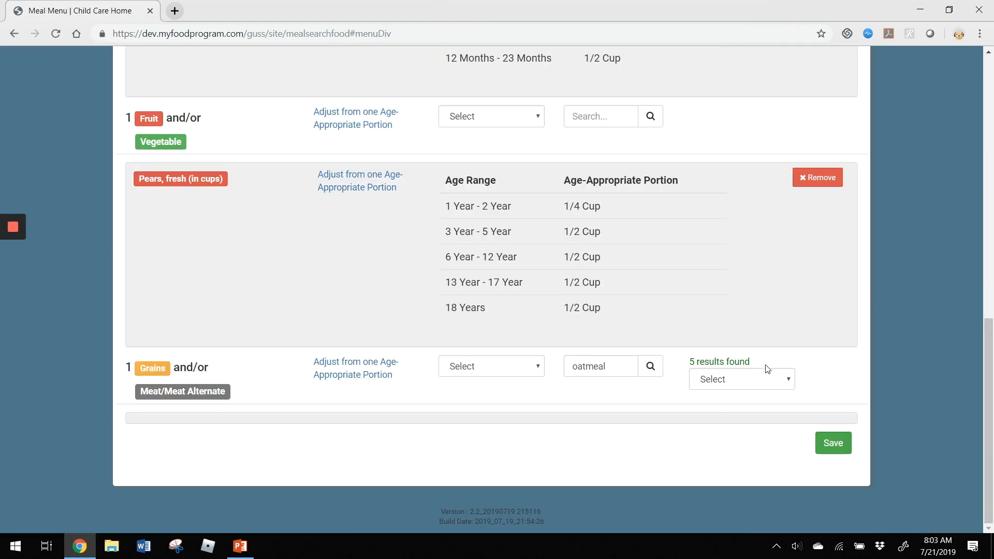
pyautogui.click(730, 384)
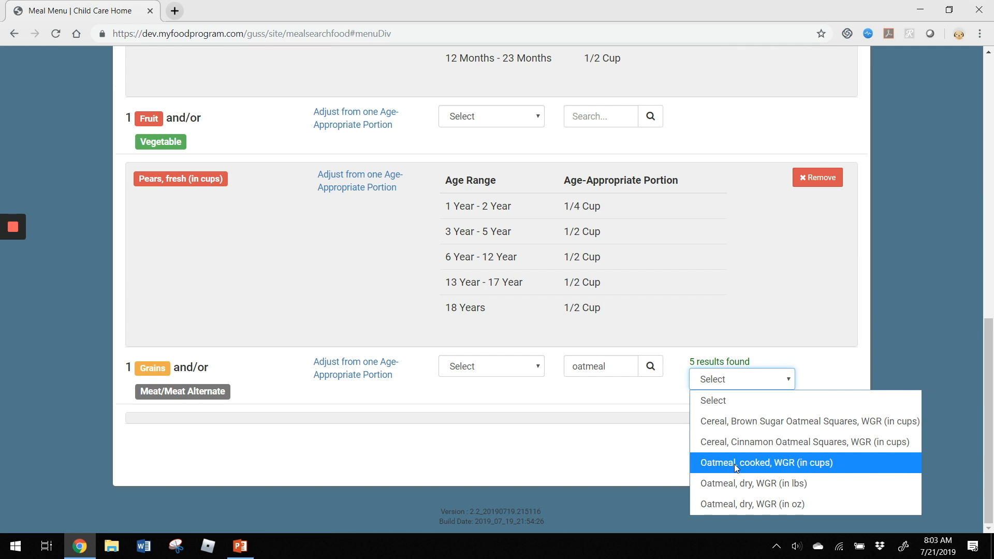
pyautogui.click(783, 463)
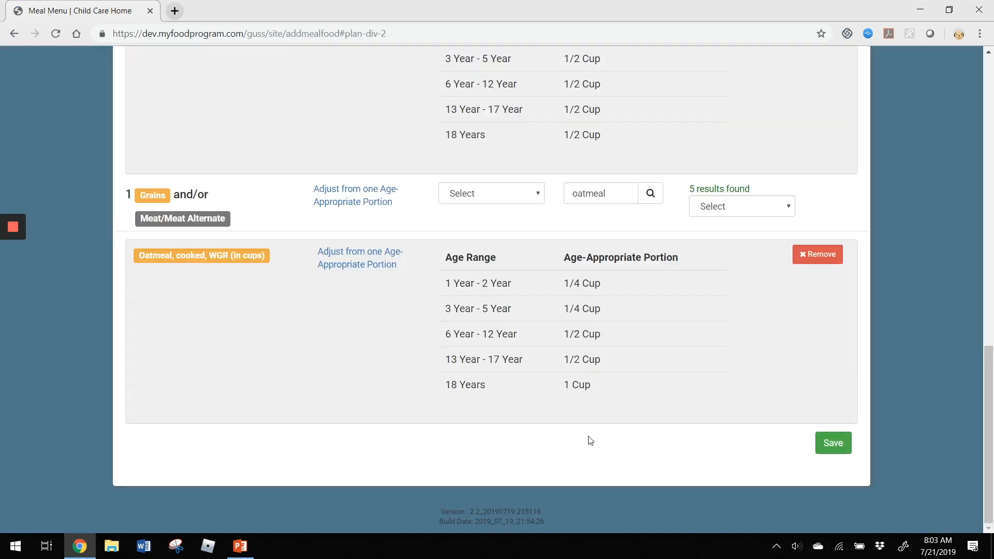
# - Save the oatmeal breakfast menu and go back to the July 2019 menu calendar
pyautogui.click(833, 445)
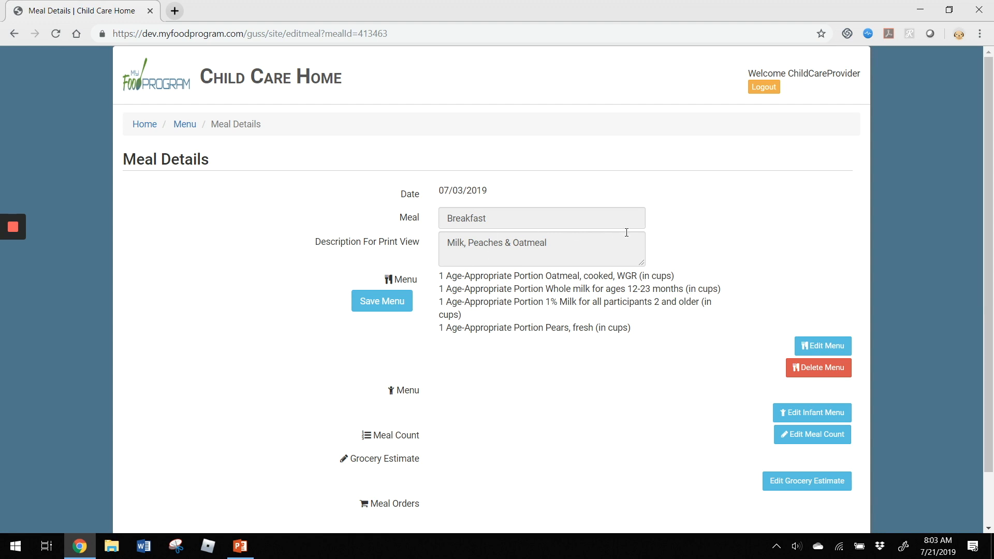
pyautogui.click(182, 125)
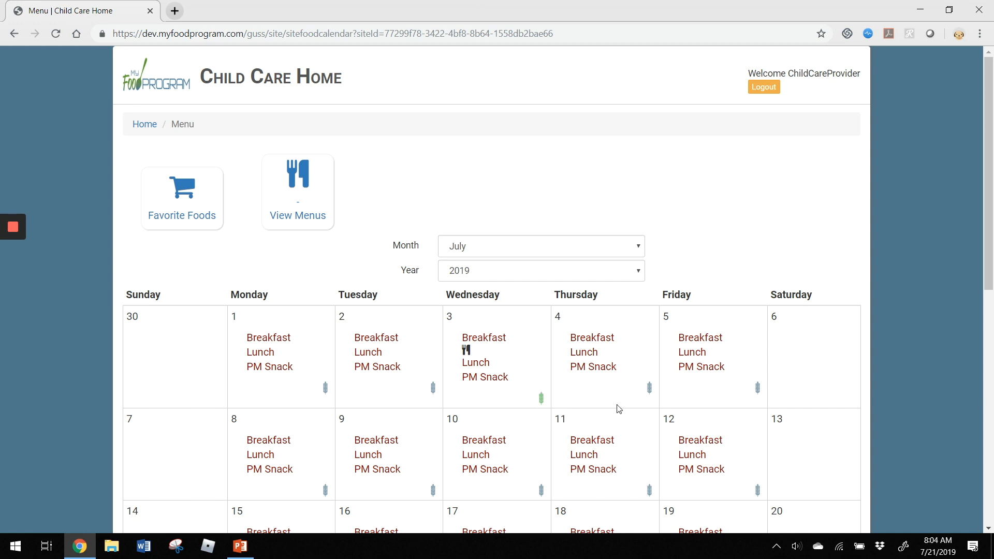
pyautogui.moveTo(650, 388)
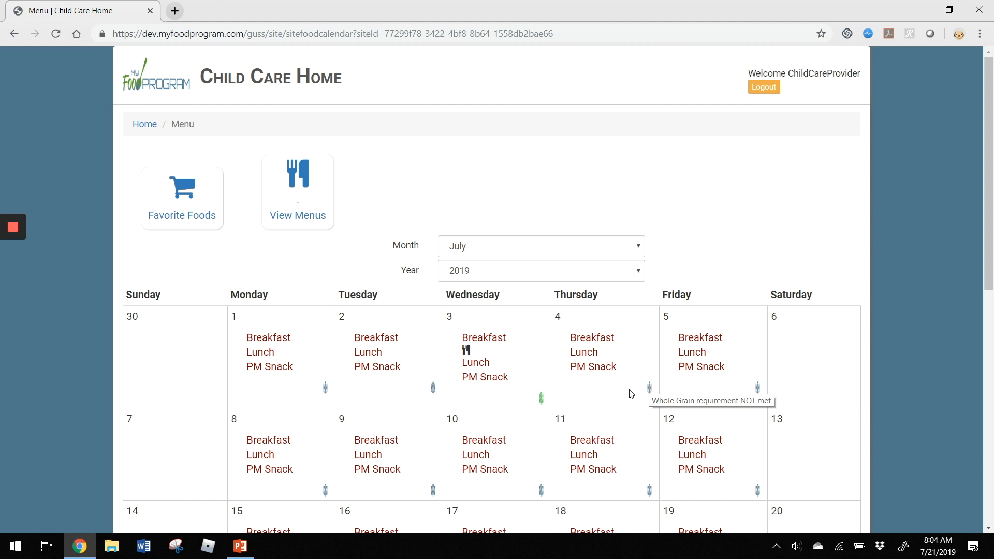
# - Exit the slideshow, return to Chrome, and go to the Child Care Home dashboard
pyautogui.moveTo(542, 402)
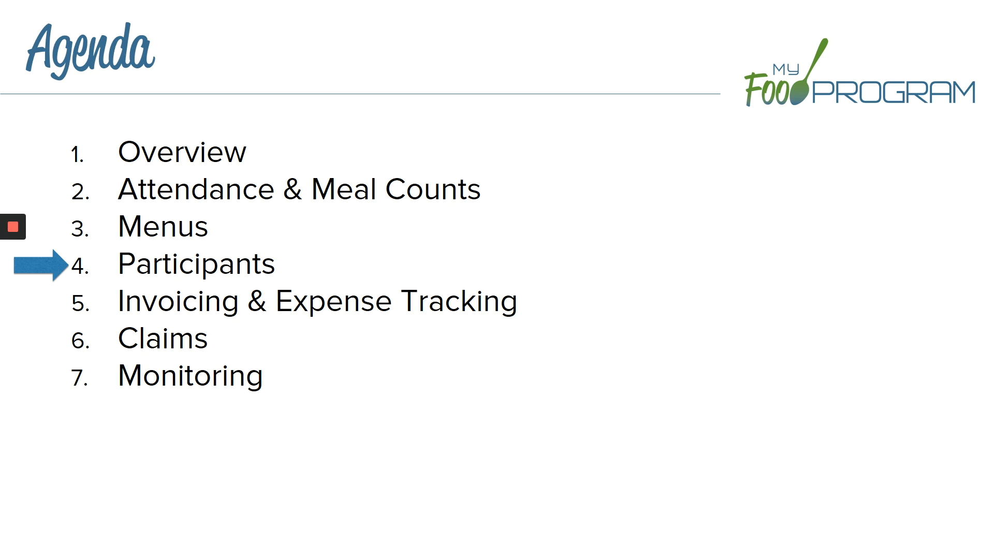
pyautogui.press('Escape')
pyautogui.click(78, 547)
pyautogui.click(144, 124)
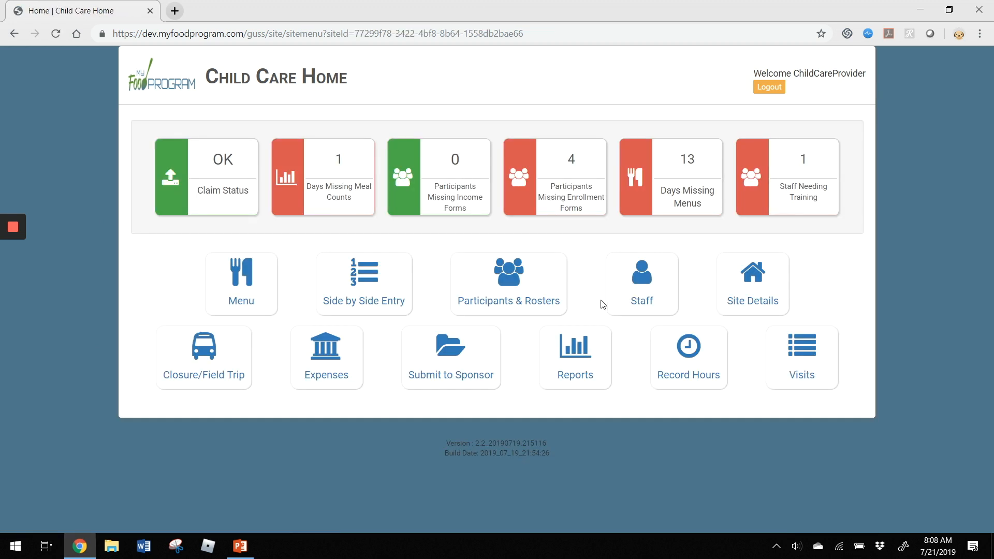
# - Open the Participants & Rosters page from the Child Care Home dashboard
pyautogui.click(534, 277)
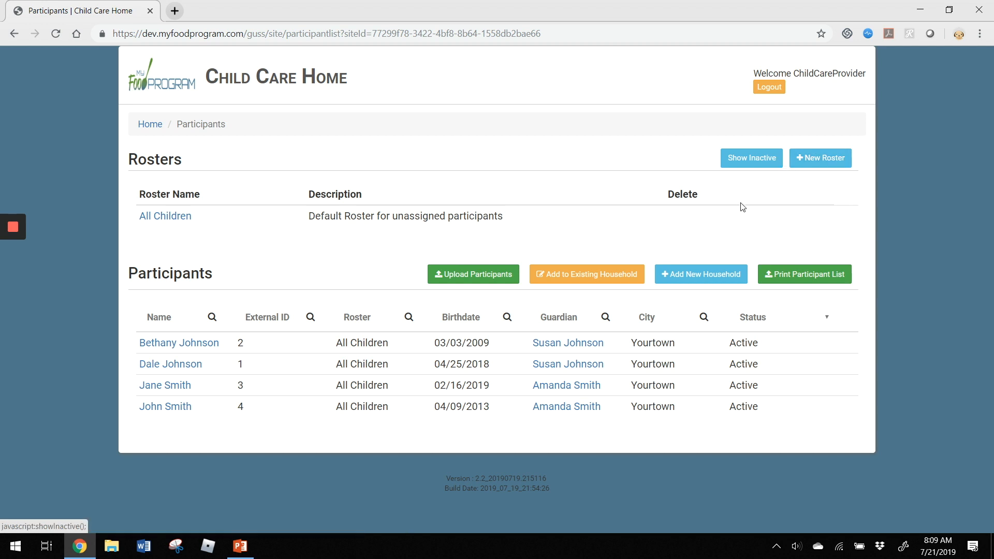
# - Create a household and enter the guardian's first and last name, ticking Primary Guardian for Household
pyautogui.click(690, 277)
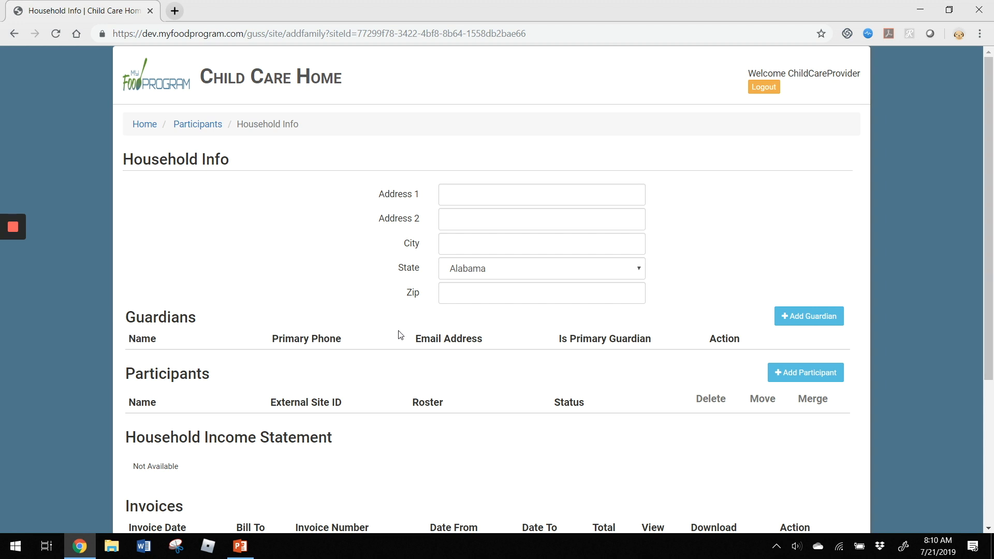
pyautogui.click(819, 319)
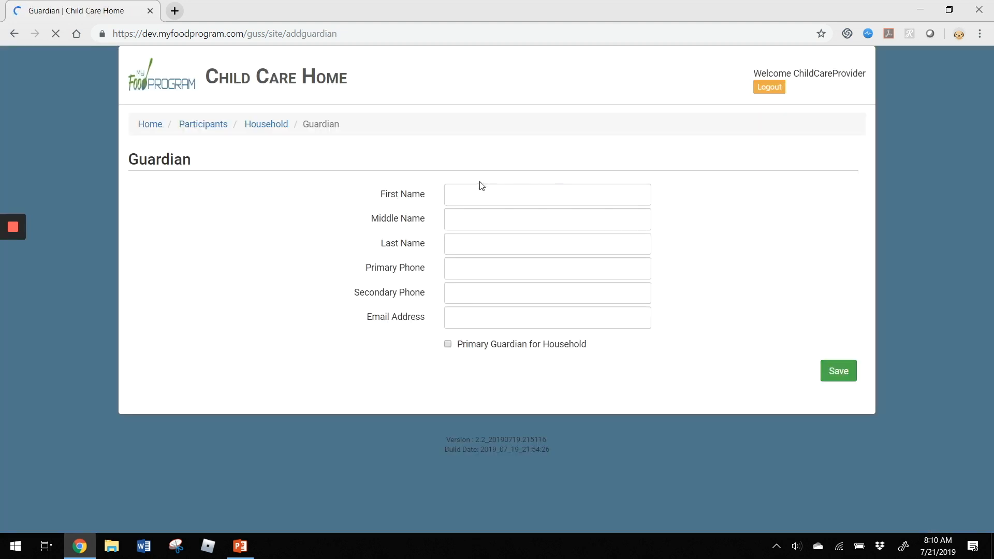
pyautogui.click(476, 195)
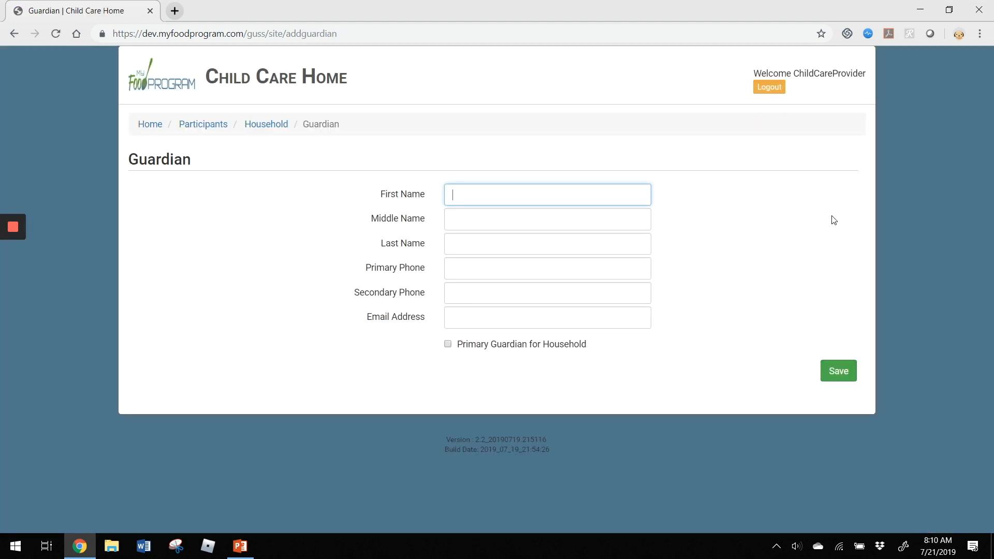
pyautogui.press('Tab')
pyautogui.press('Tab')
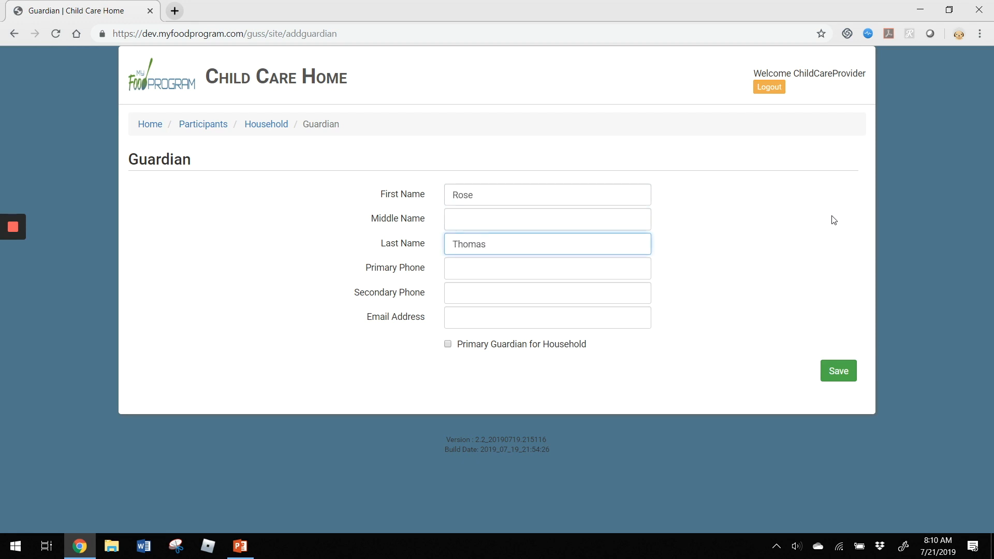
pyautogui.press('Tab')
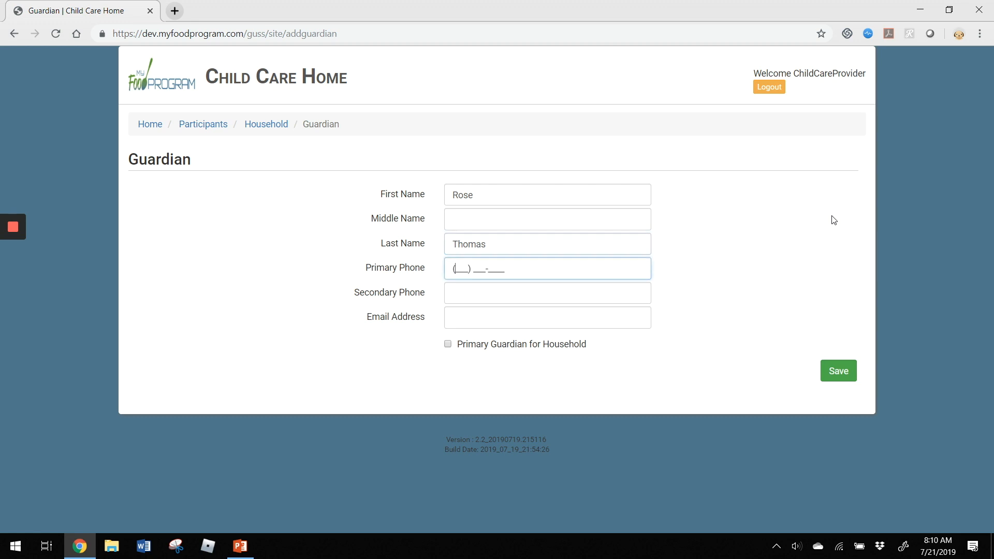
pyautogui.press('Tab')
pyautogui.press('Tab')
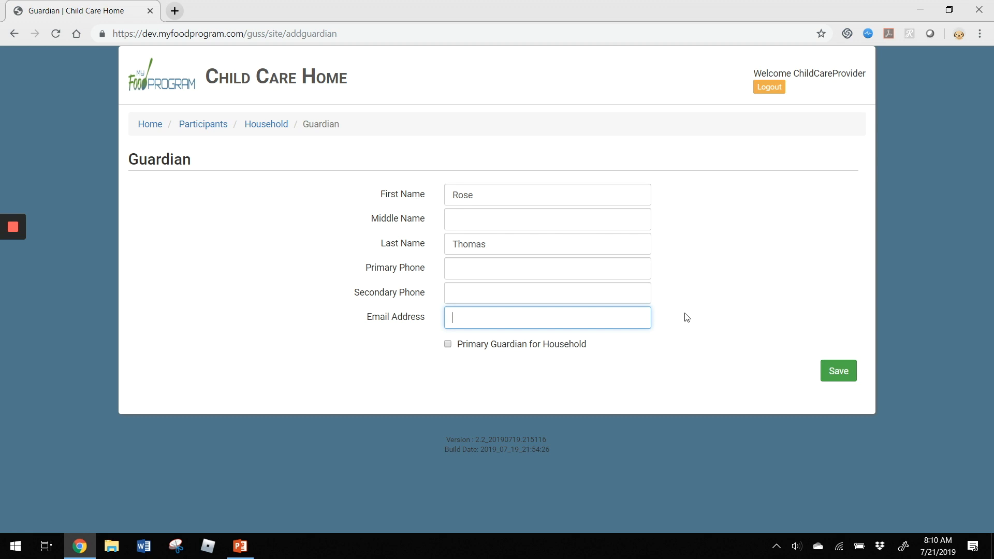
pyautogui.click(480, 351)
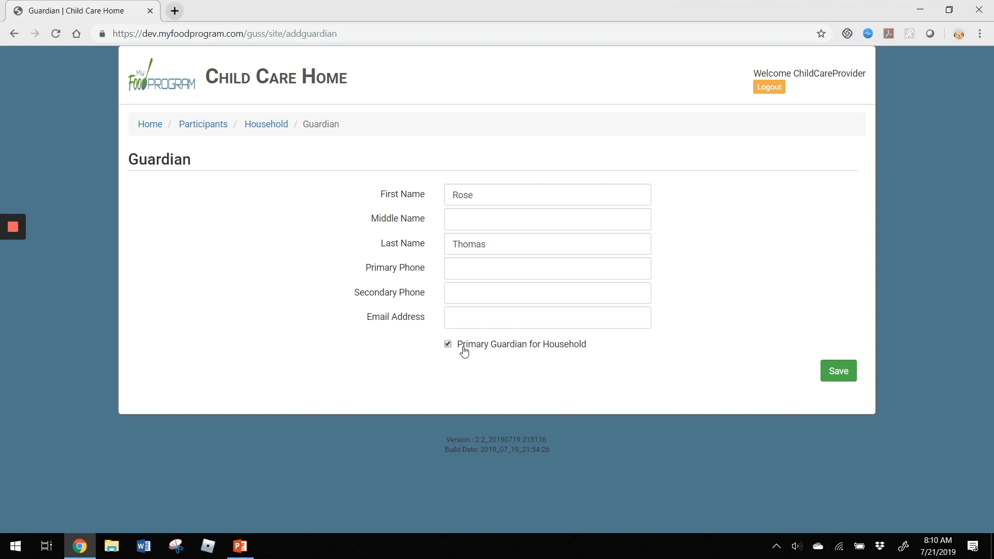
# - Save the Guardian form so Household Info shows the primary guardian
pyautogui.click(838, 372)
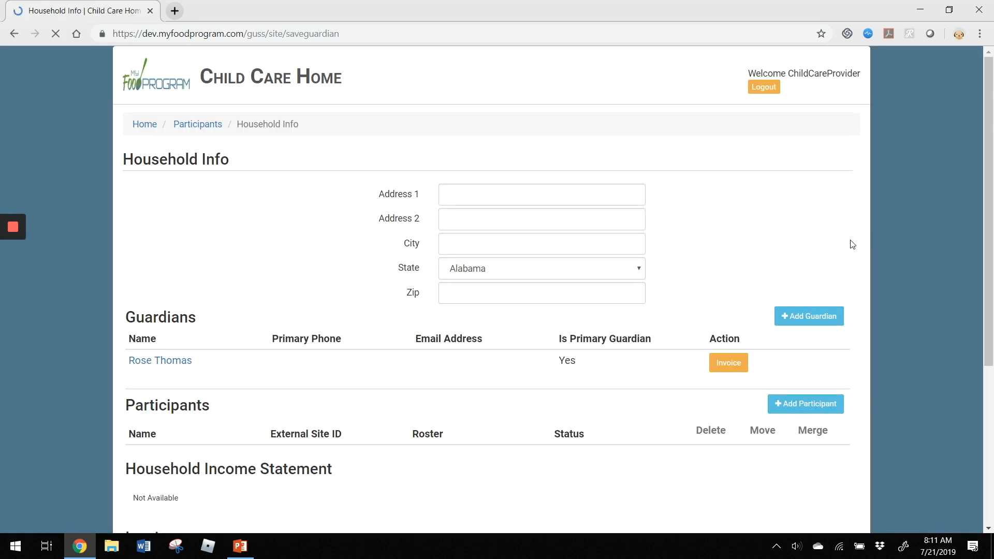
pyautogui.scroll(-1, 466, 331)
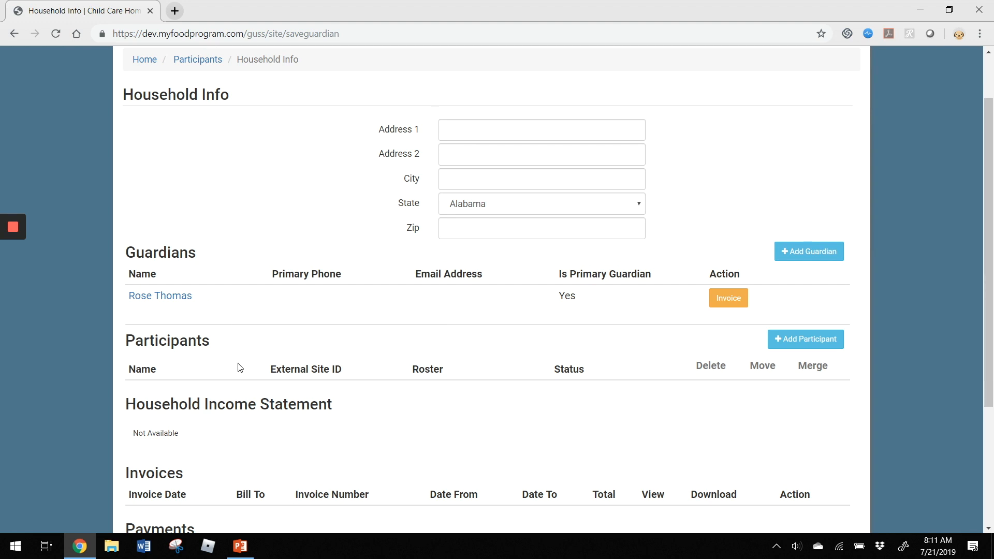
# - Add a participant and enter the child's first and last name
pyautogui.click(802, 341)
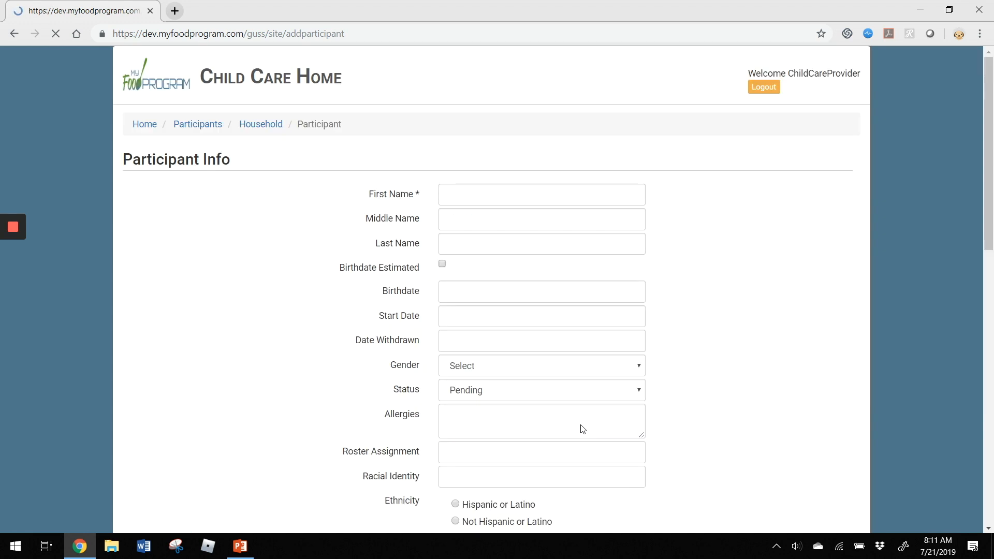
pyautogui.click(493, 199)
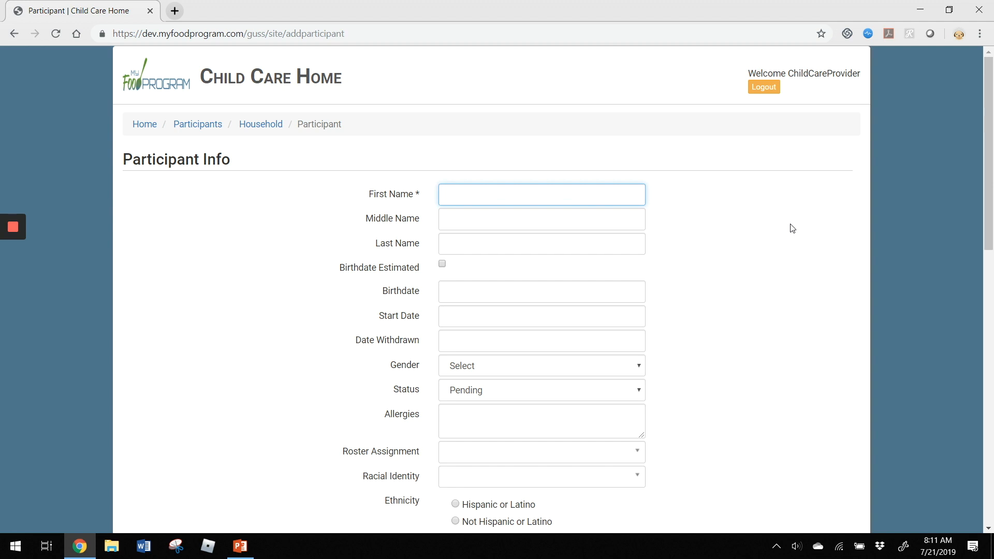
pyautogui.press('Tab')
pyautogui.press('Tab')
pyautogui.press('Tab')
pyautogui.press('Tab')
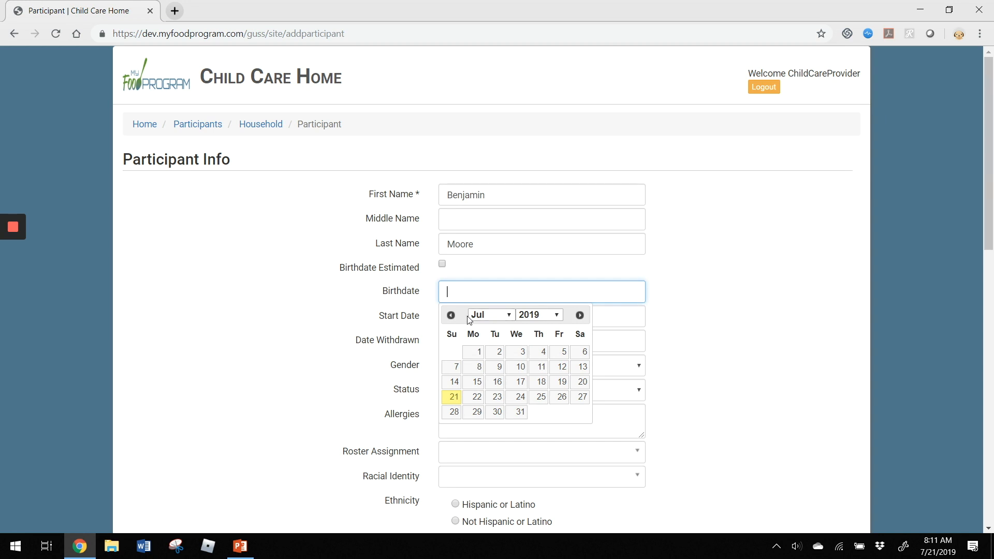
# - Set the child's birthdate to 04/10/2019 and start date to 07/22/2019
pyautogui.click(450, 319)
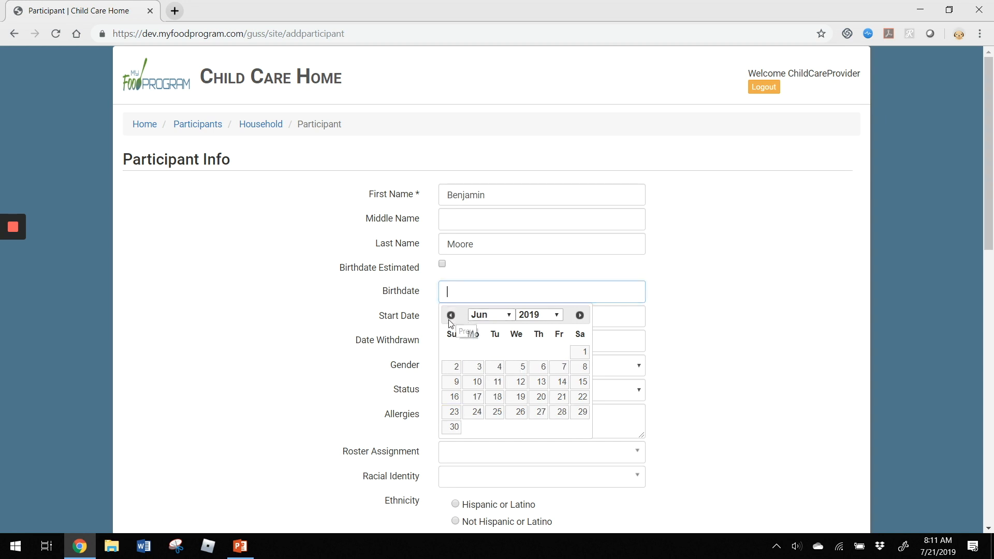
pyautogui.click(450, 315)
pyautogui.click(450, 316)
pyautogui.click(521, 368)
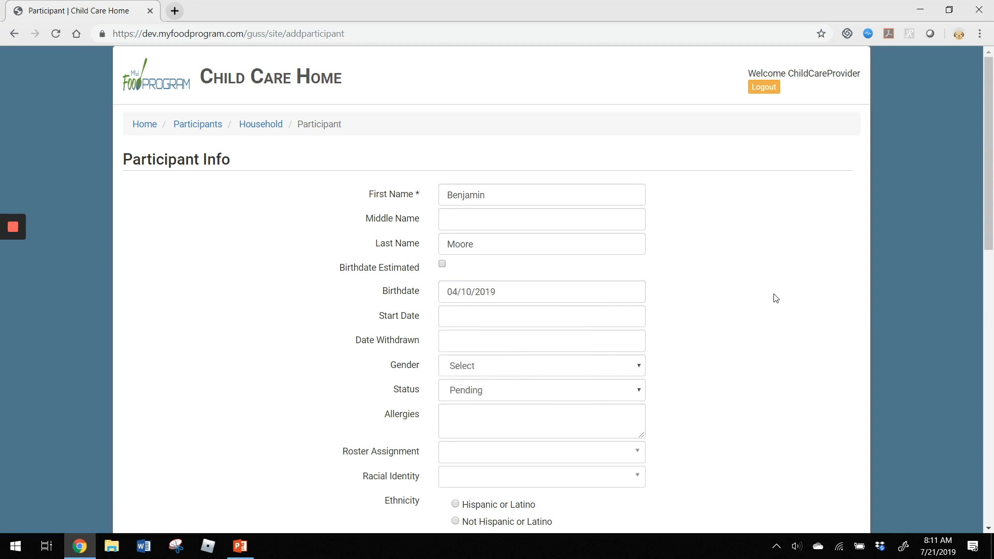
pyautogui.scroll(-1, 768, 301)
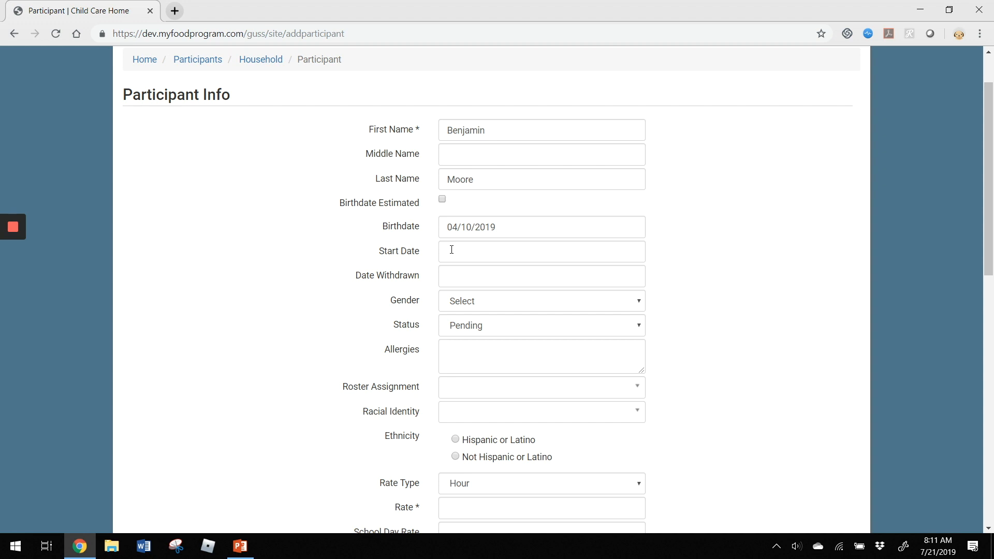
pyautogui.click(452, 250)
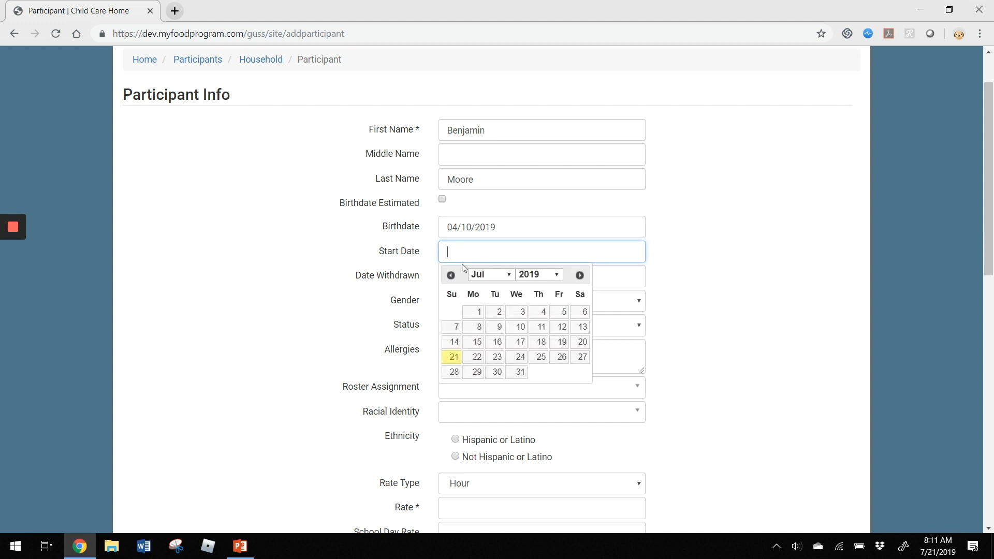
pyautogui.click(474, 357)
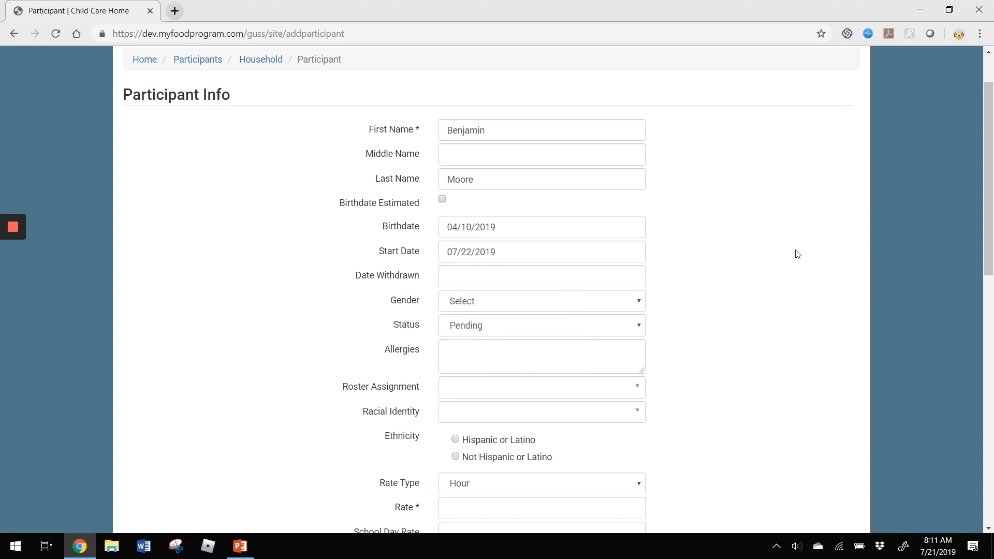
pyautogui.scroll(-1, 797, 254)
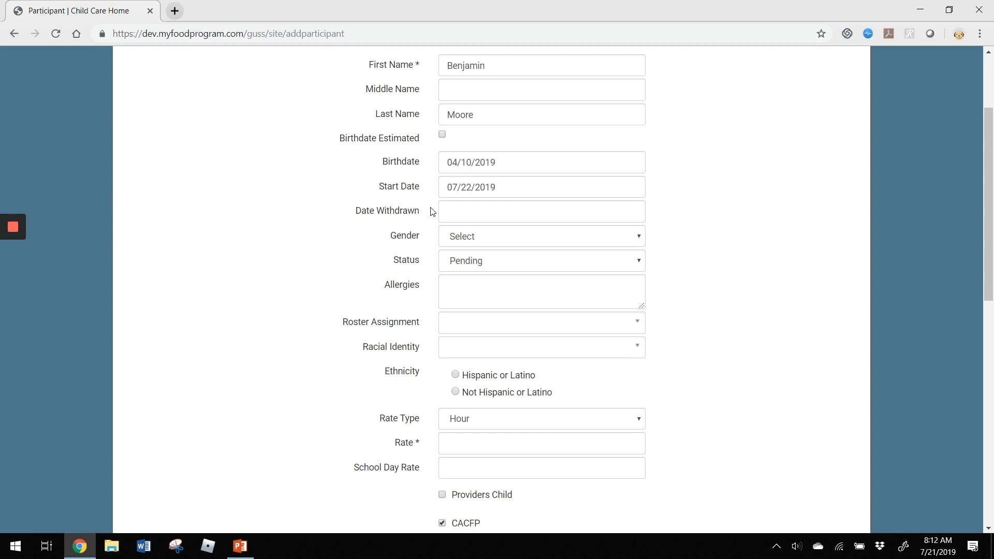
# - Set the new child's gender to Male and bring up the Status options
pyautogui.scroll(-1, 339, 204)
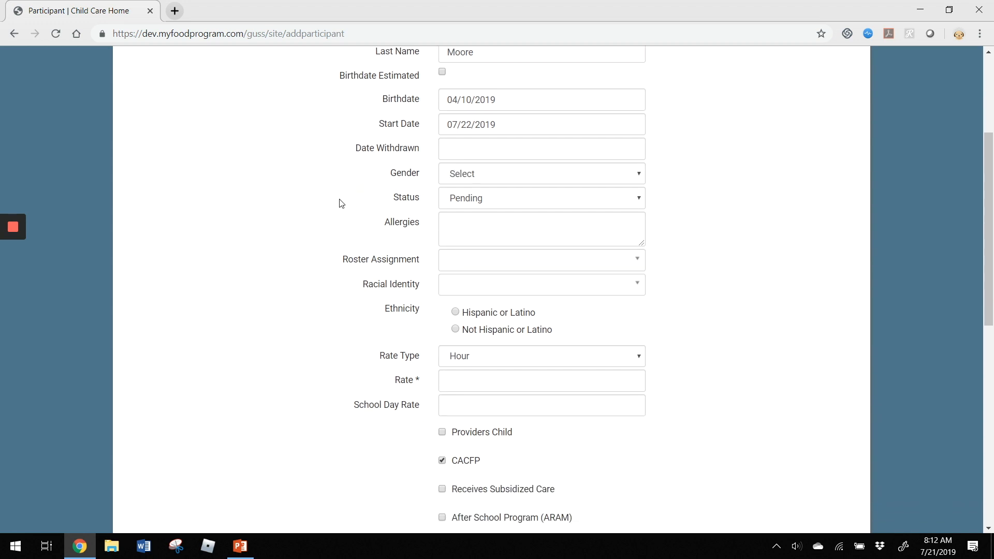
pyautogui.click(473, 174)
pyautogui.click(503, 233)
pyautogui.click(355, 198)
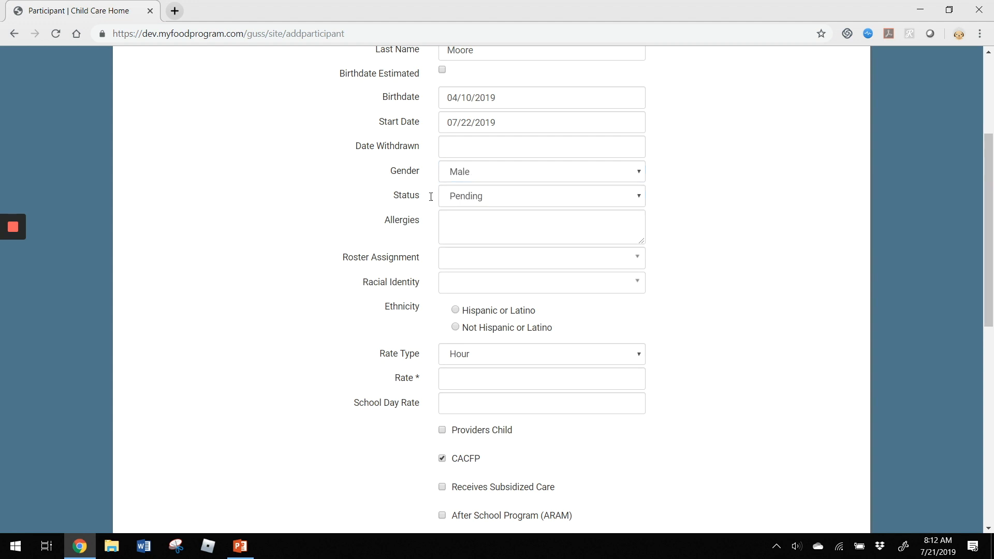
pyautogui.click(558, 200)
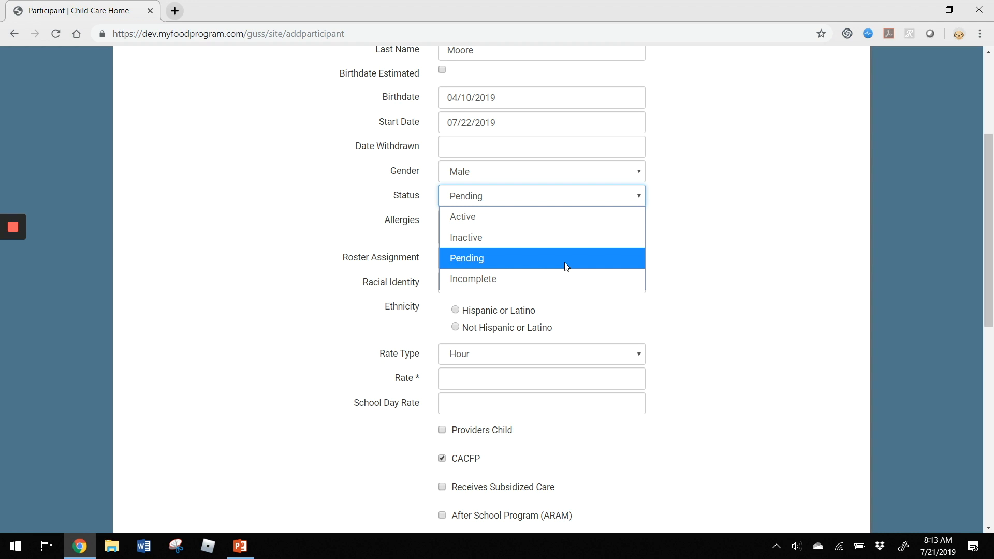
# - Set the participant's status to Active and assign them to the All Children roster
pyautogui.click(548, 216)
pyautogui.scroll(-1, 771, 197)
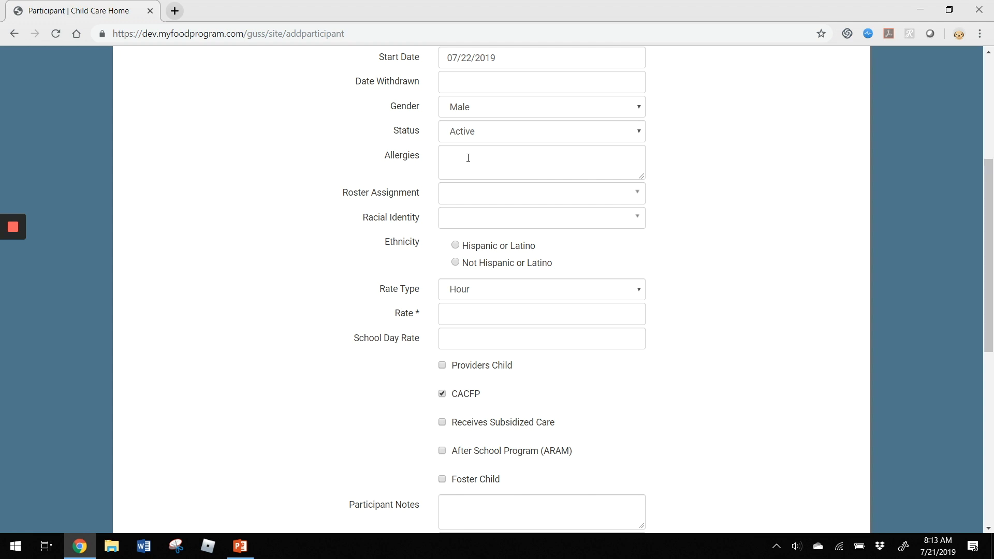
pyautogui.click(462, 198)
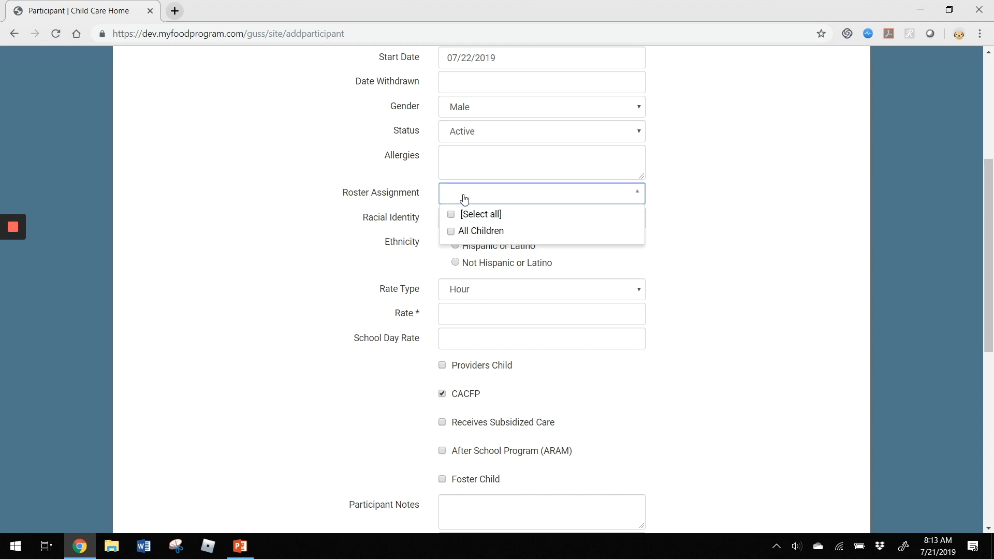
pyautogui.click(492, 233)
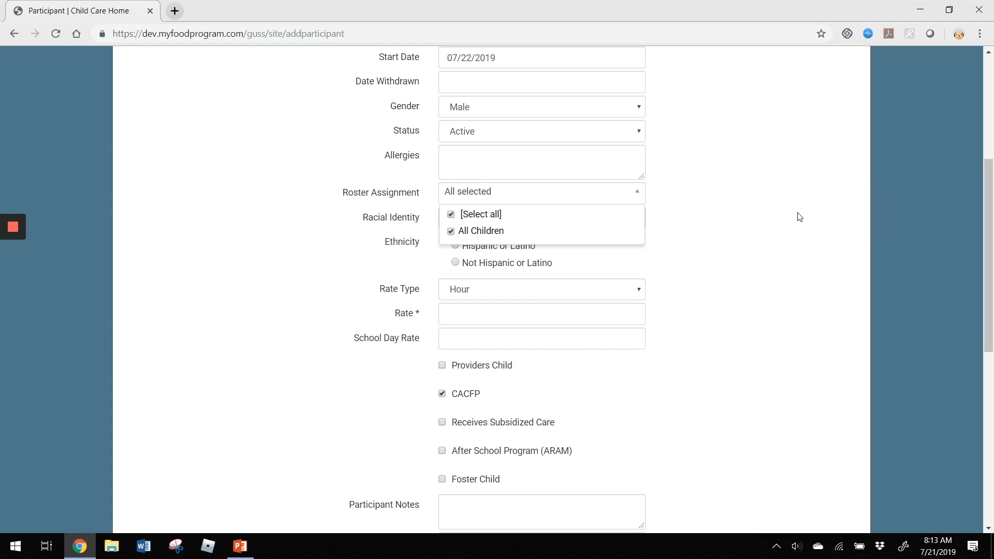
pyautogui.click(765, 160)
# - Mark racial identity as White and ethnicity as Not Hispanic or Latino
pyautogui.scroll(-1, 766, 162)
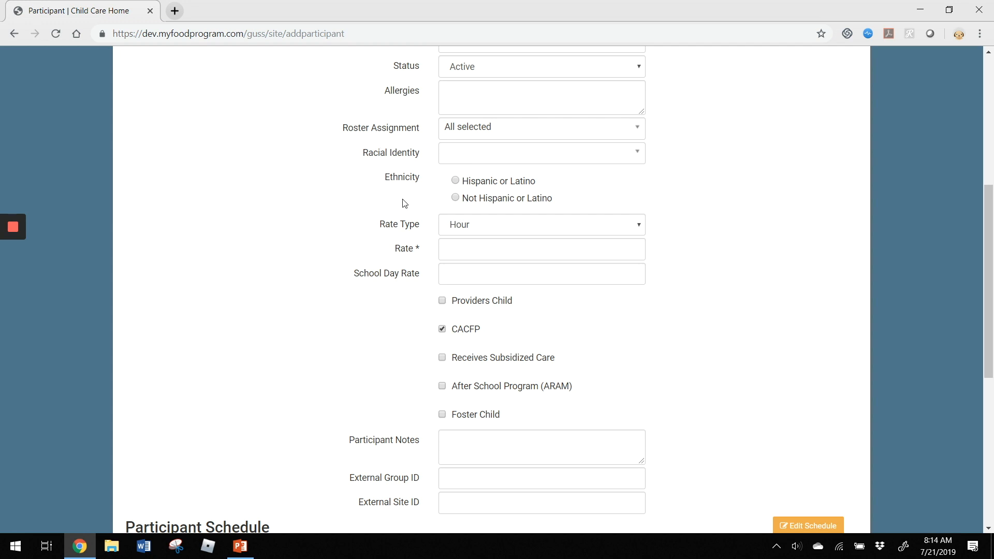
pyautogui.click(593, 163)
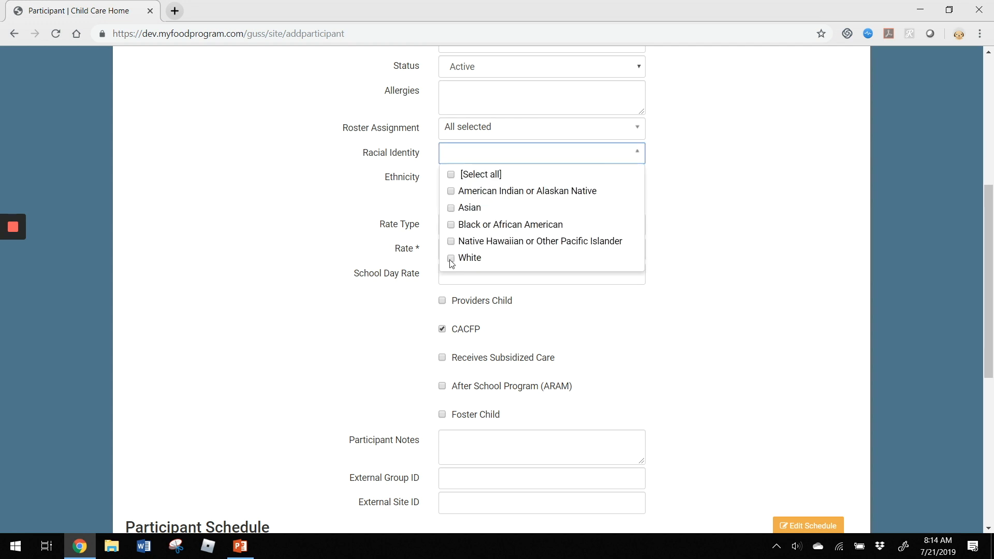
pyautogui.click(464, 258)
pyautogui.click(692, 250)
pyautogui.click(500, 199)
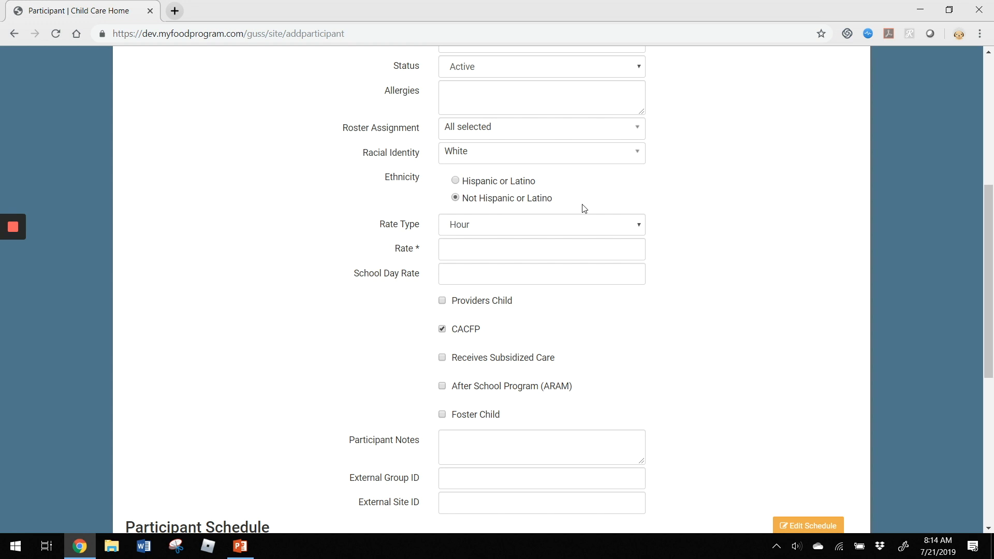
pyautogui.scroll(-1, 745, 210)
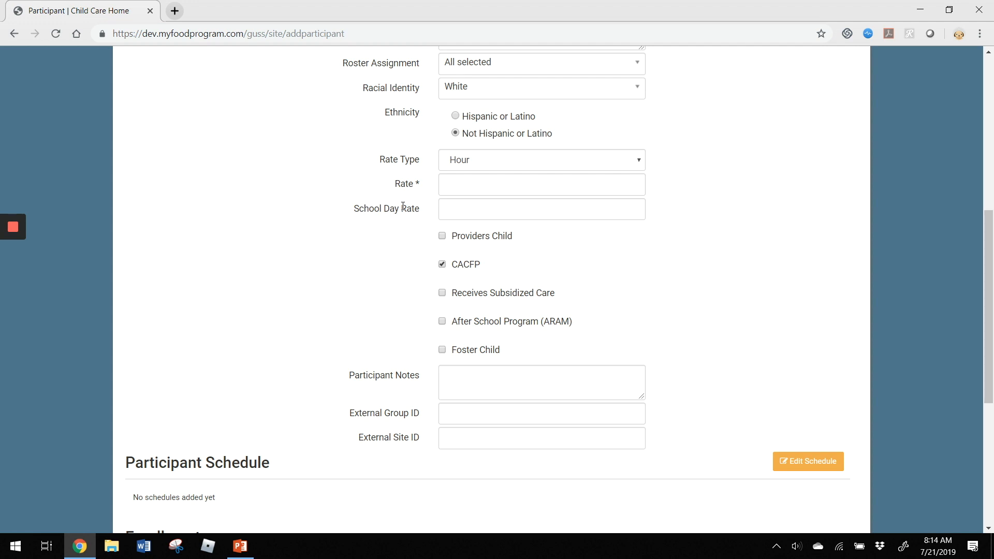
# - Choose Week as the Rate Type and enter 250 as the Rate
pyautogui.click(572, 162)
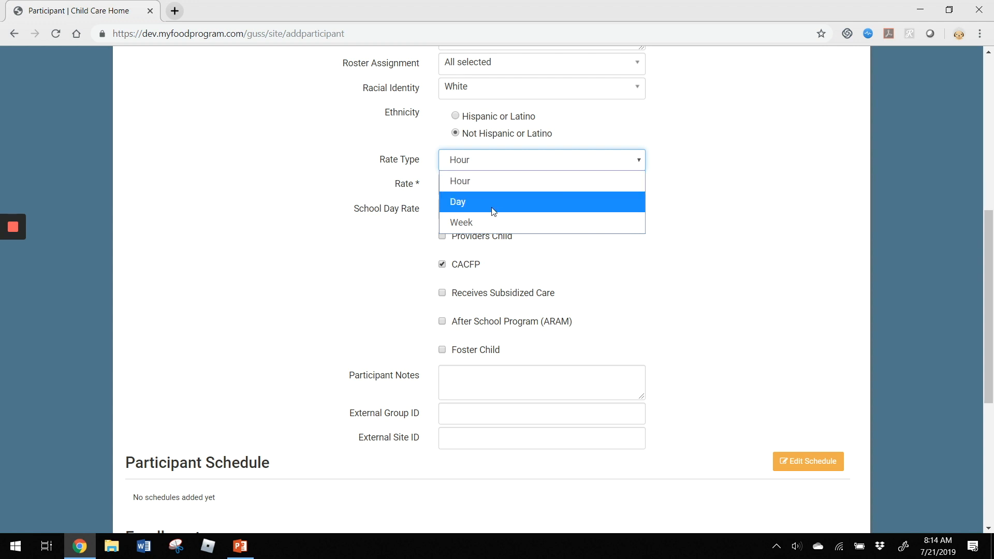
pyautogui.click(496, 219)
pyautogui.click(503, 188)
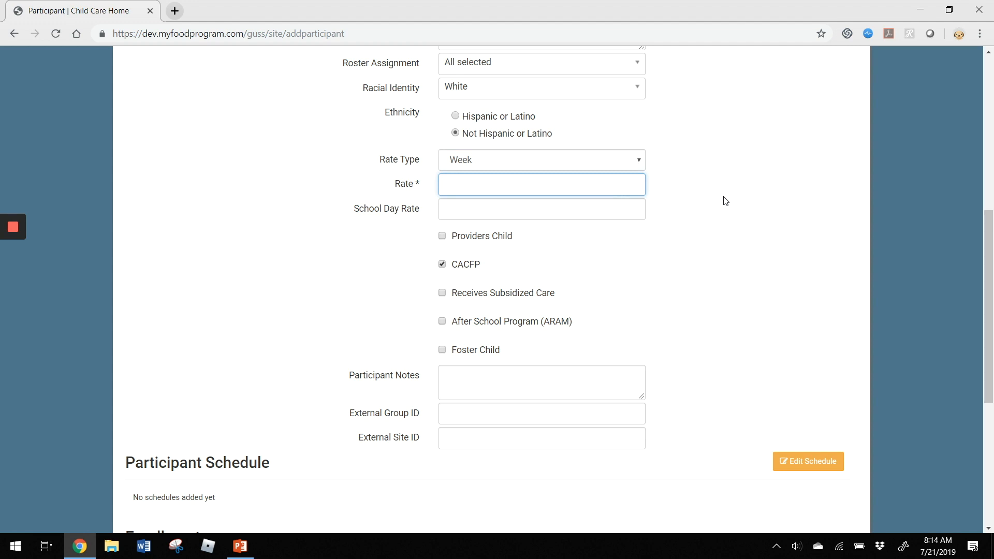
pyautogui.write('250')
pyautogui.click(475, 211)
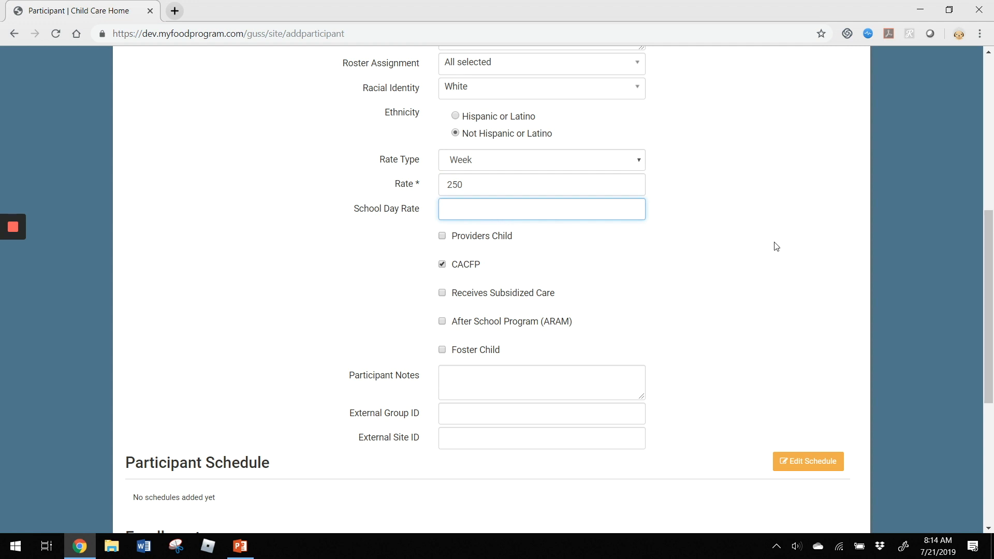
pyautogui.scroll(-1, 823, 229)
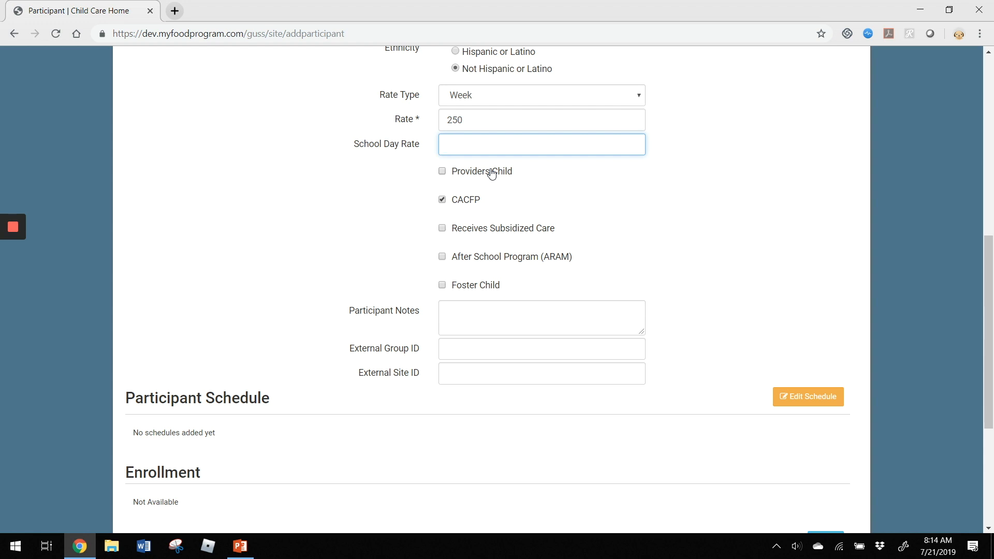
pyautogui.scroll(-1, 751, 184)
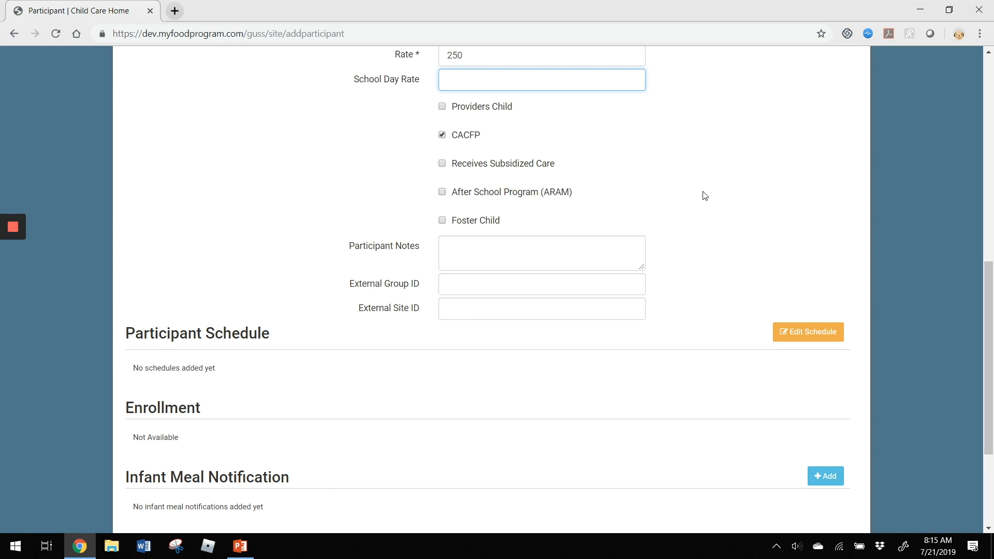
pyautogui.scroll(-2, 757, 190)
pyautogui.scroll(-1, 759, 191)
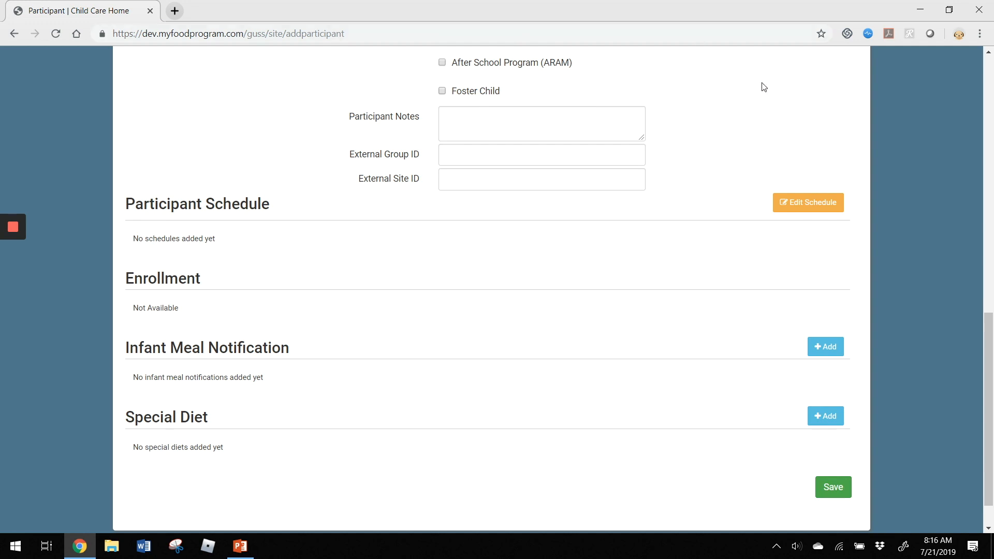
pyautogui.scroll(-1, 763, 135)
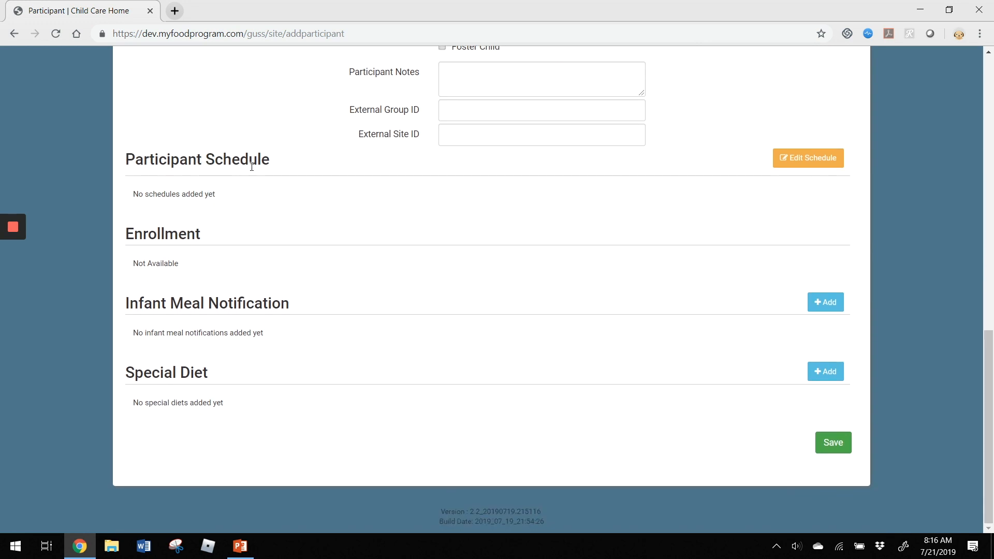
# - Edit the participant's schedule to start at 08:00 am and end at 04:00 pm
pyautogui.click(831, 161)
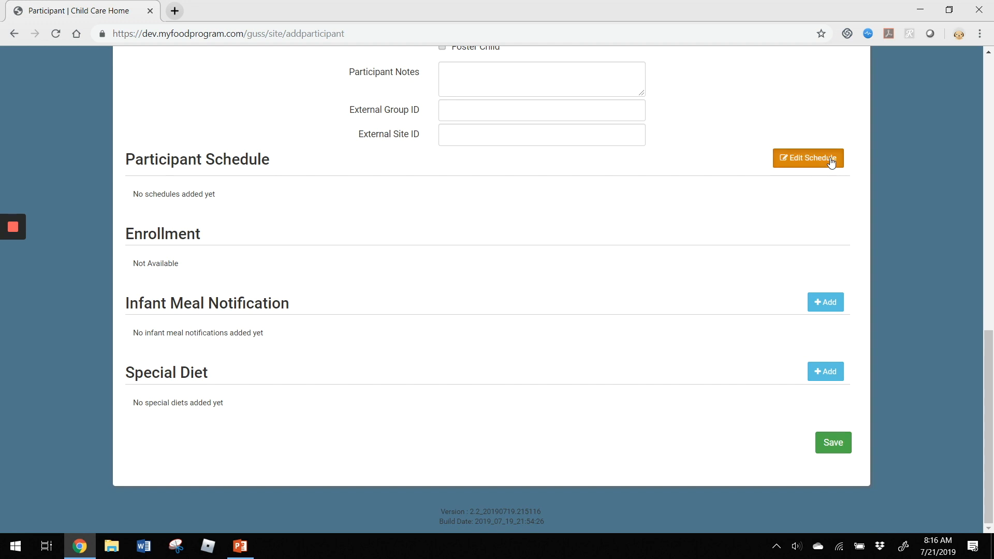
pyautogui.click(236, 236)
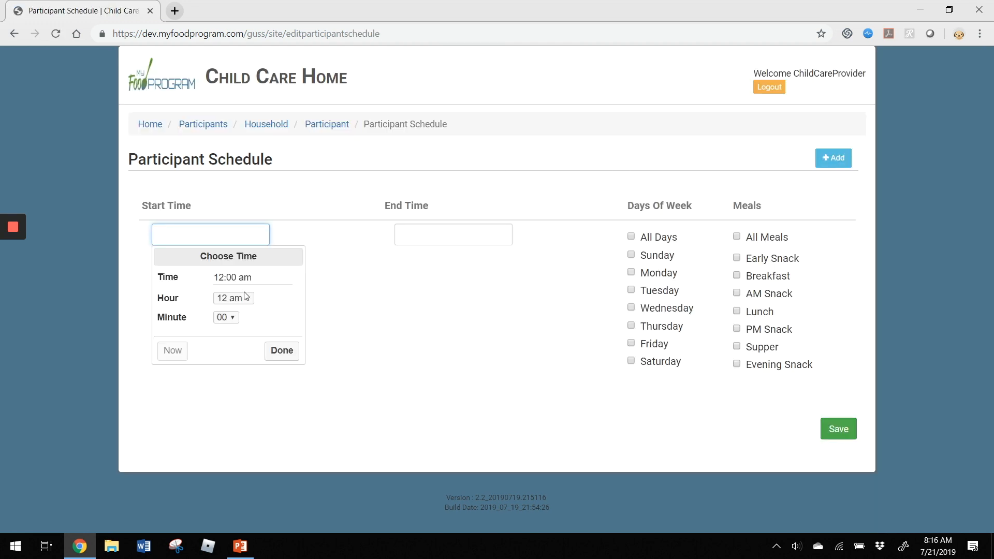
pyautogui.click(240, 300)
pyautogui.click(241, 176)
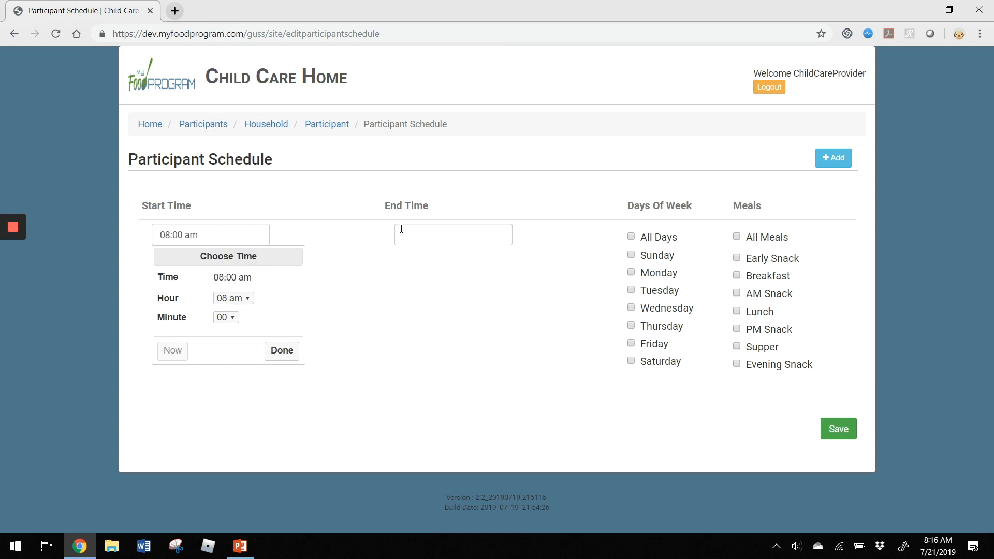
pyautogui.click(454, 235)
pyautogui.click(476, 298)
pyautogui.scroll(-2, 475, 217)
pyautogui.scroll(-2, 472, 202)
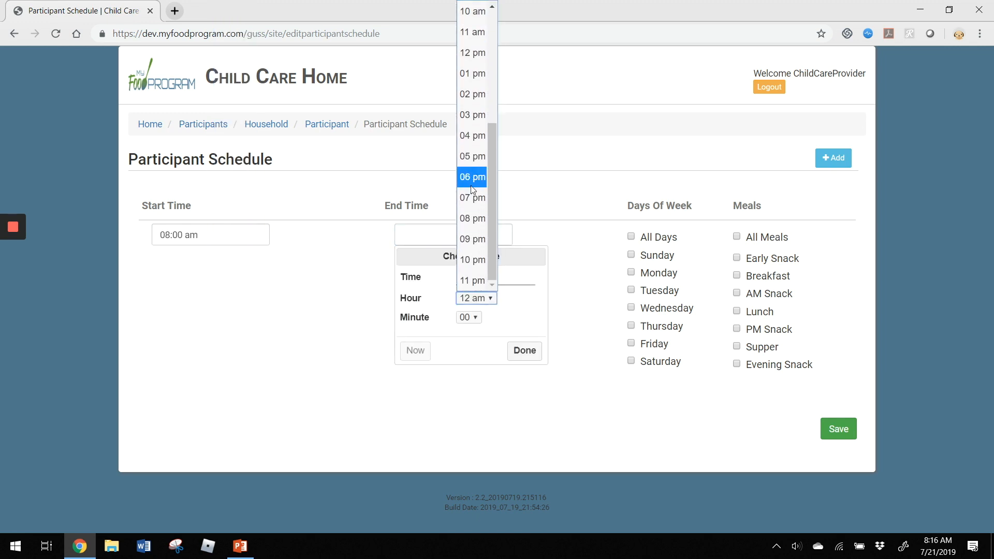
pyautogui.click(471, 149)
pyautogui.click(525, 352)
# - Schedule Monday through Friday with Breakfast, Lunch and PM Snack, and save the schedule
pyautogui.click(649, 276)
pyautogui.click(658, 295)
pyautogui.click(663, 310)
pyautogui.click(659, 329)
pyautogui.click(662, 347)
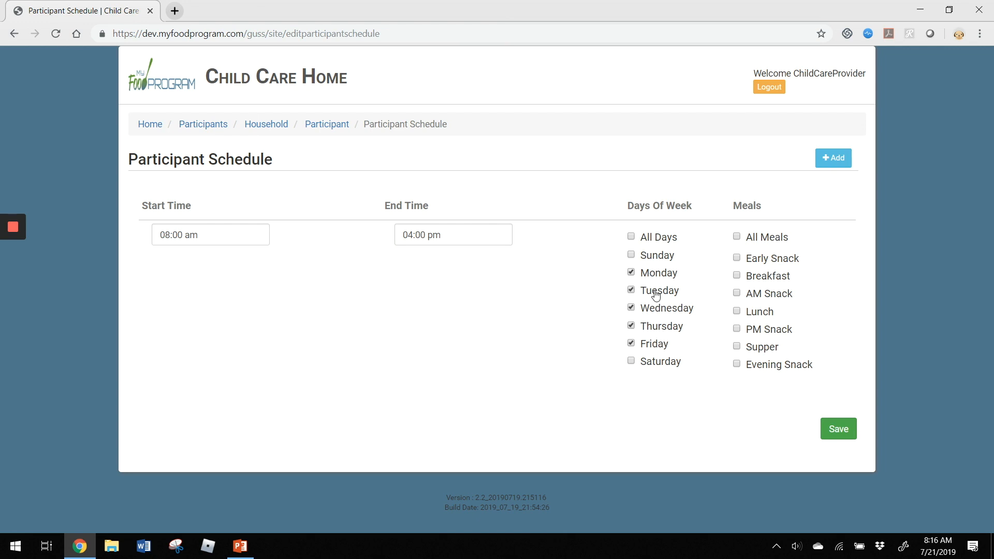
pyautogui.click(779, 279)
pyautogui.click(764, 316)
pyautogui.click(761, 336)
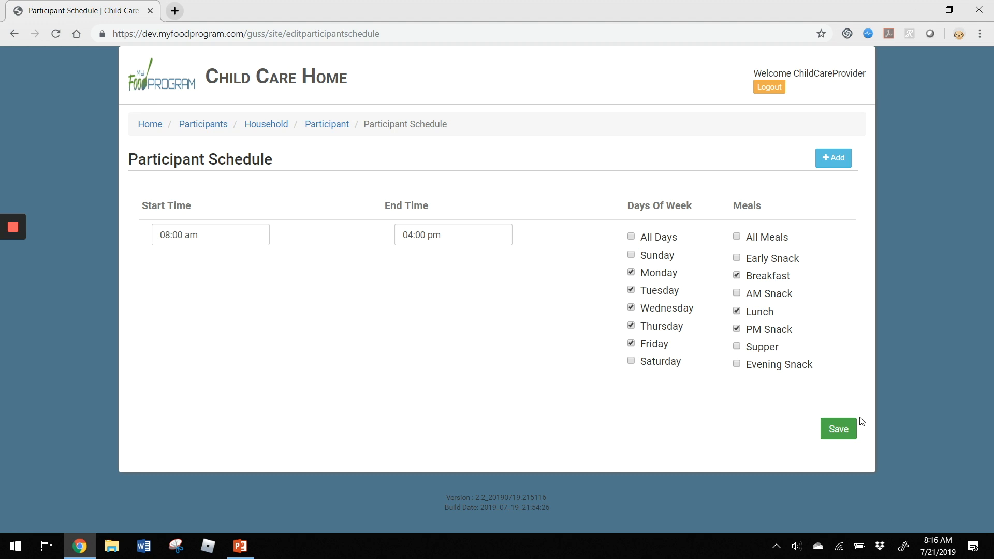
pyautogui.click(838, 434)
pyautogui.scroll(-10, 801, 326)
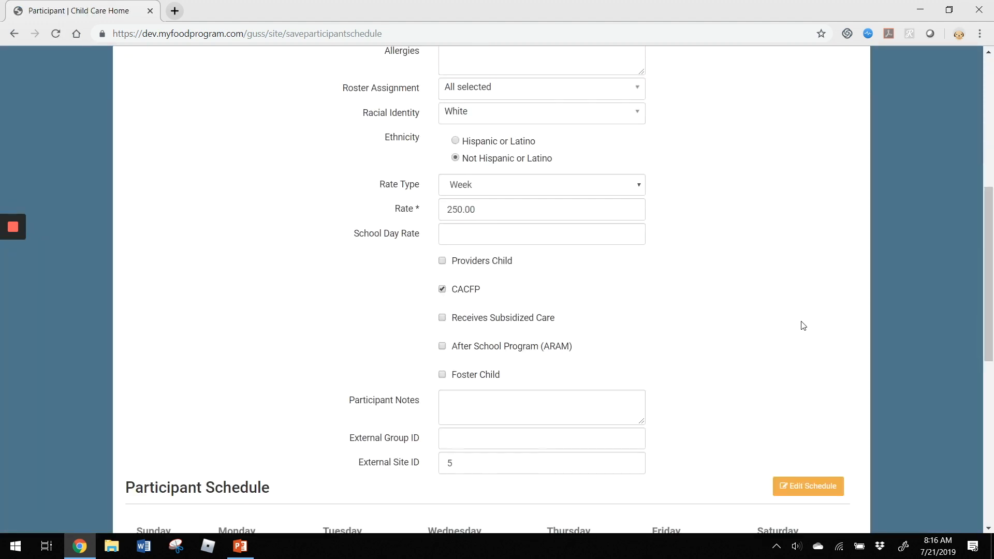
# - Review the Participant Schedule table and save the participant record
pyautogui.scroll(-5, 332, 383)
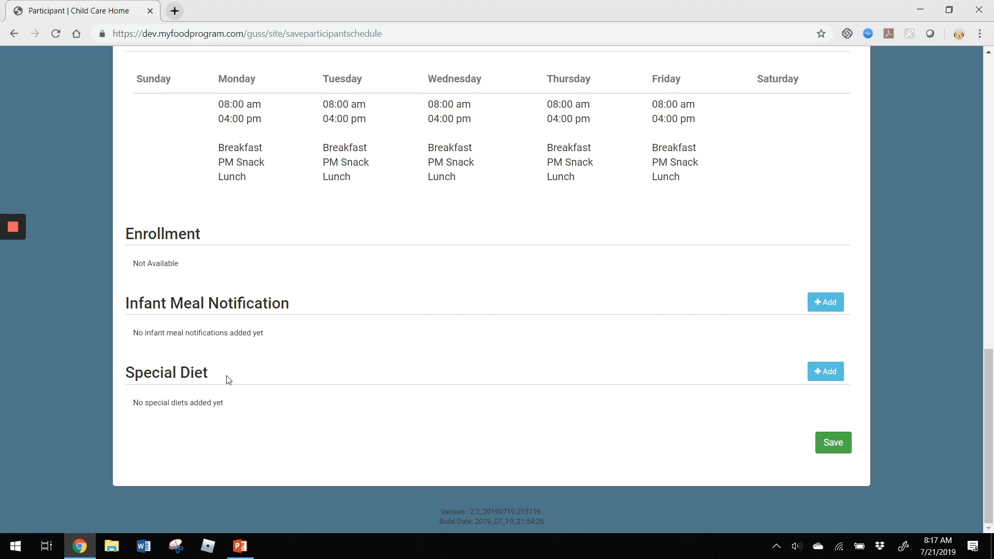
pyautogui.click(833, 448)
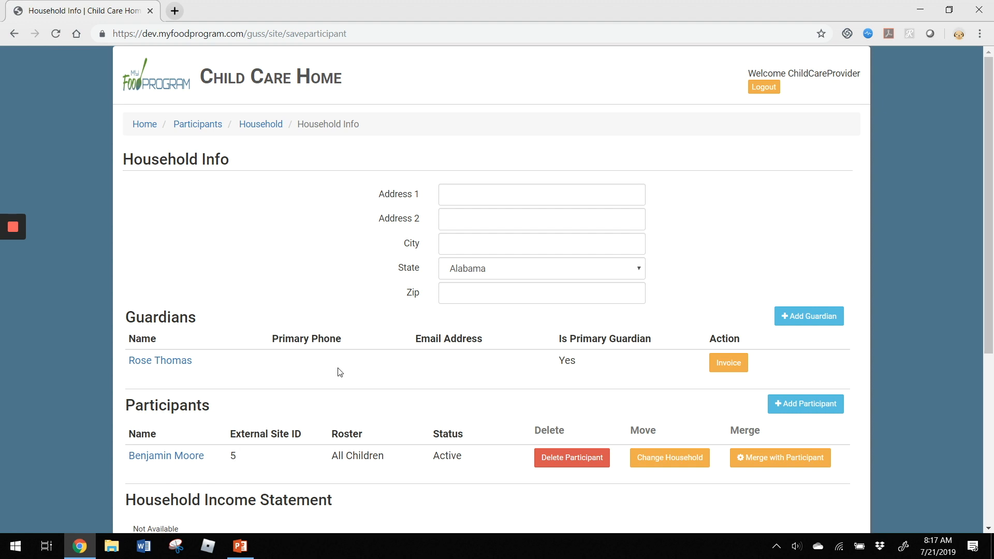
# - Save the household with its guardian and one Active participant on All Children
pyautogui.scroll(-3, 340, 372)
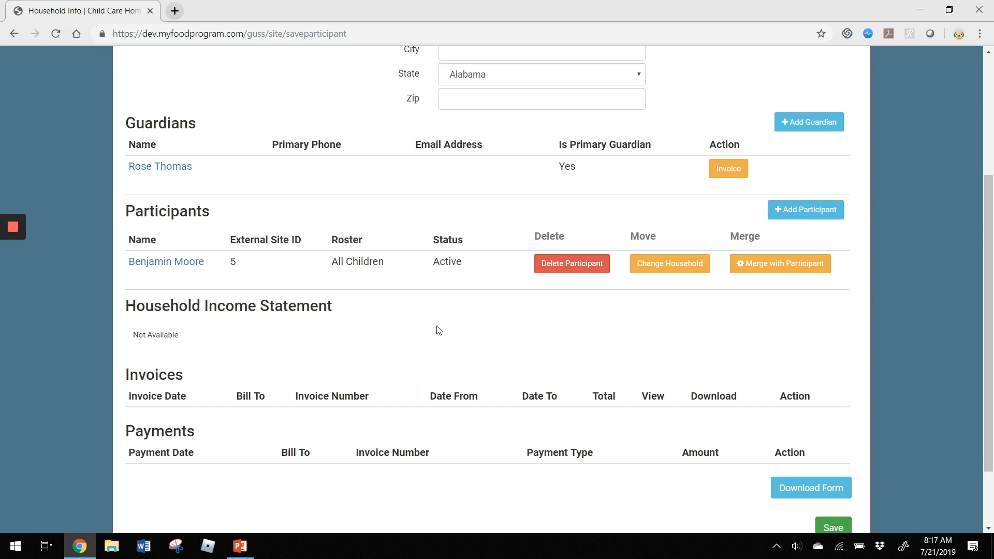
pyautogui.scroll(-1, 438, 331)
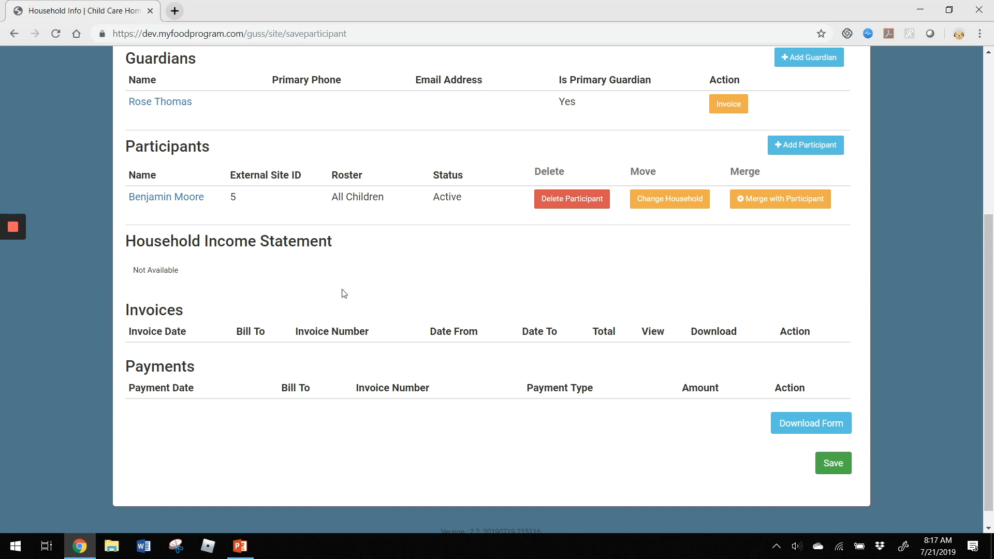
pyautogui.scroll(3, 344, 294)
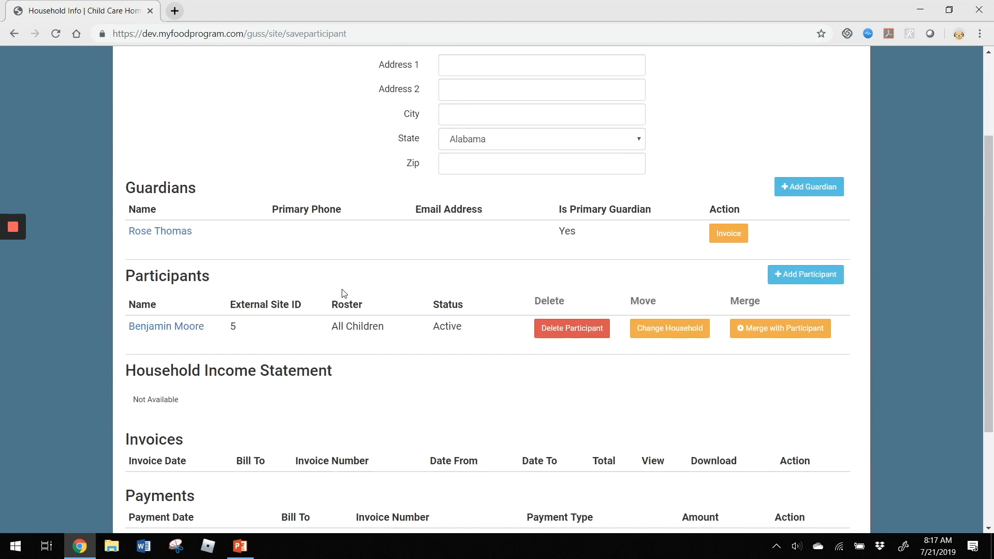
pyautogui.scroll(-3, 342, 294)
pyautogui.click(840, 467)
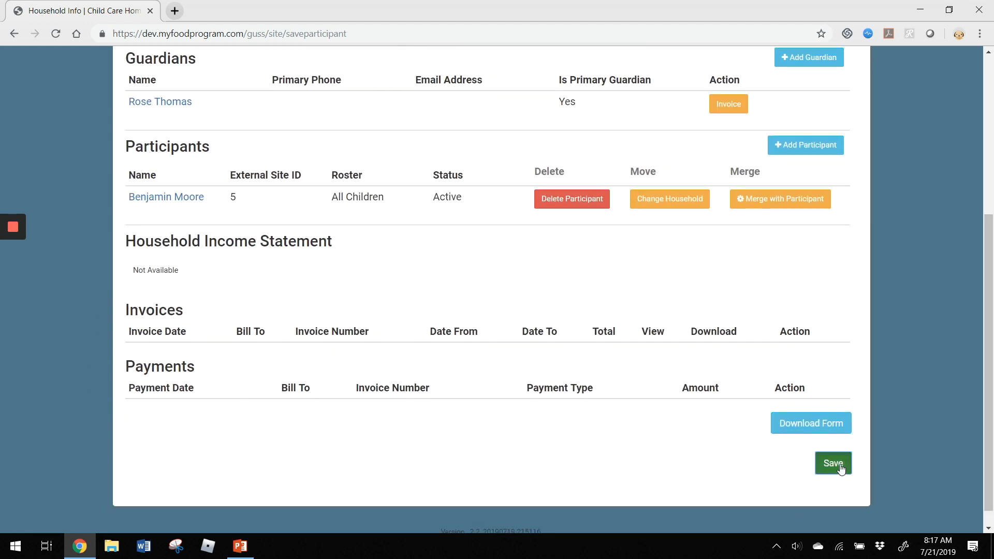
pyautogui.scroll(-3, 373, 399)
pyautogui.scroll(3, 391, 380)
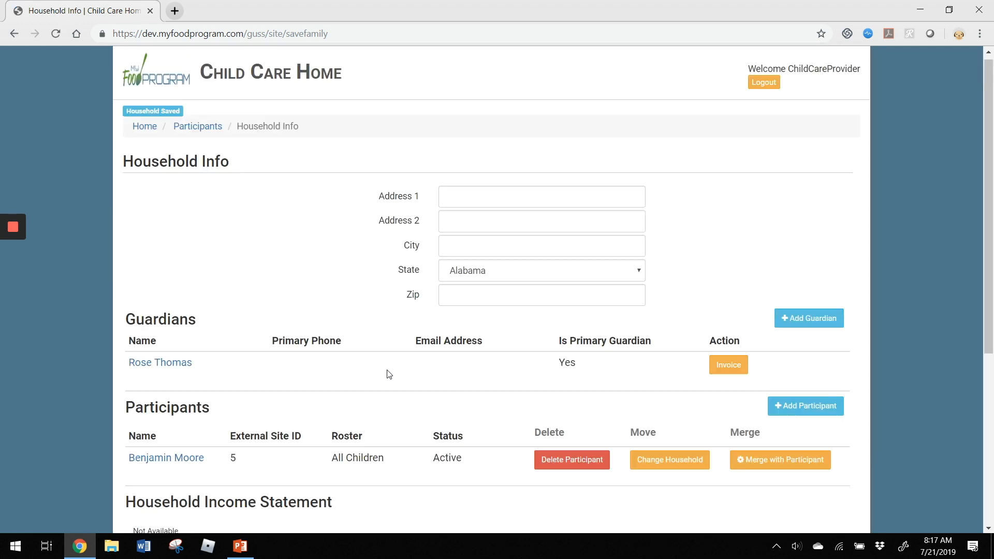
# - Return to the participant list, end the agenda slideshow, and bring the food program website back
pyautogui.click(198, 126)
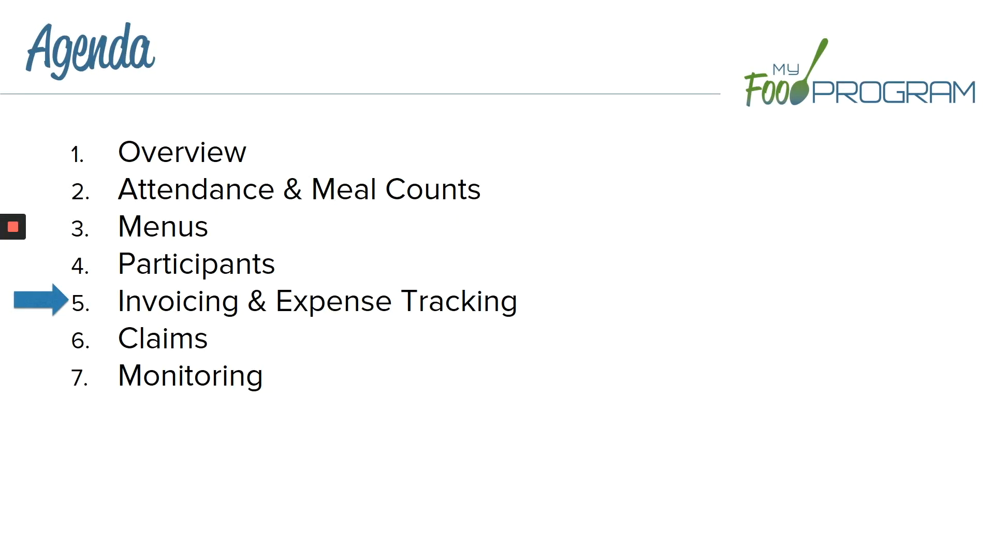
pyautogui.press('Escape')
pyautogui.click(80, 546)
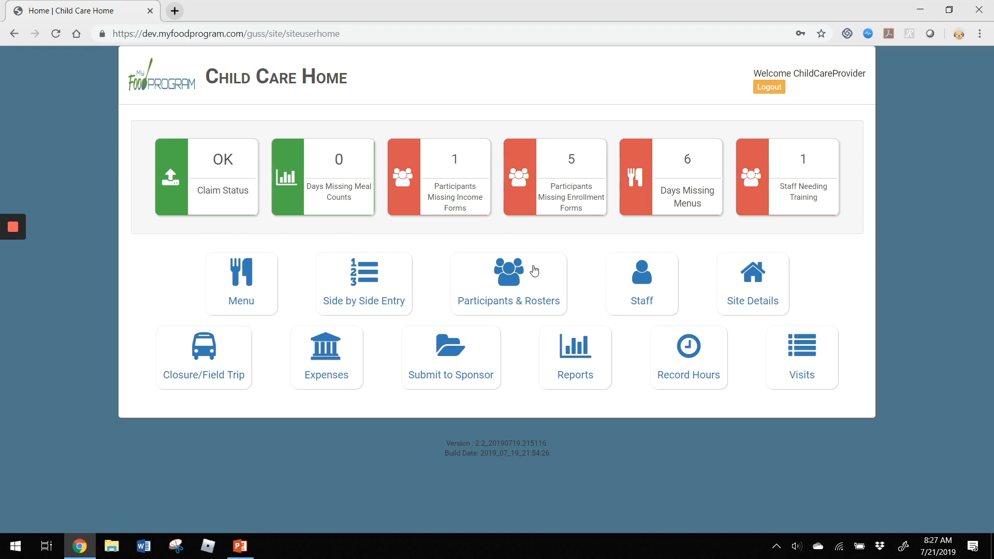
# - Open Participants & Rosters and the first guardian's Household Info page
pyautogui.click(528, 300)
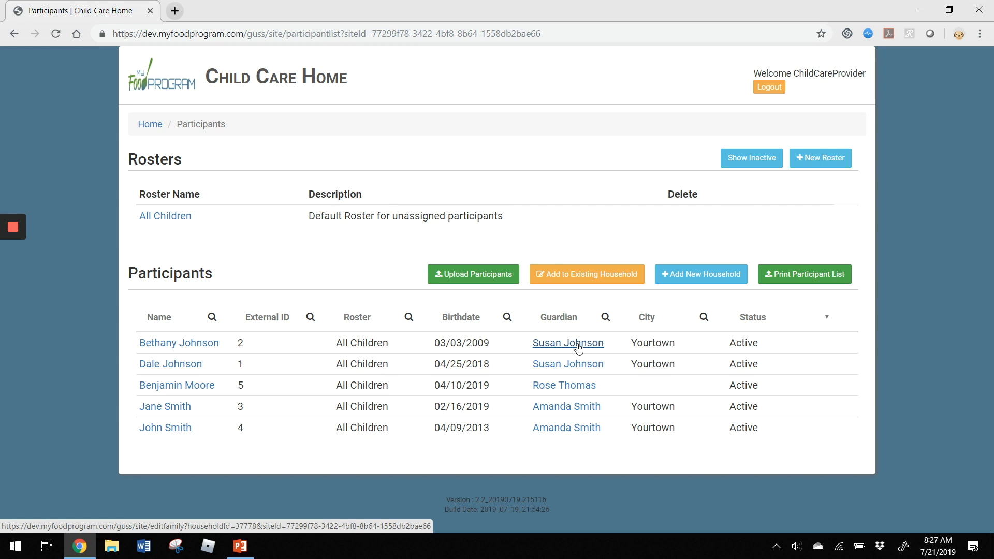
pyautogui.click(578, 344)
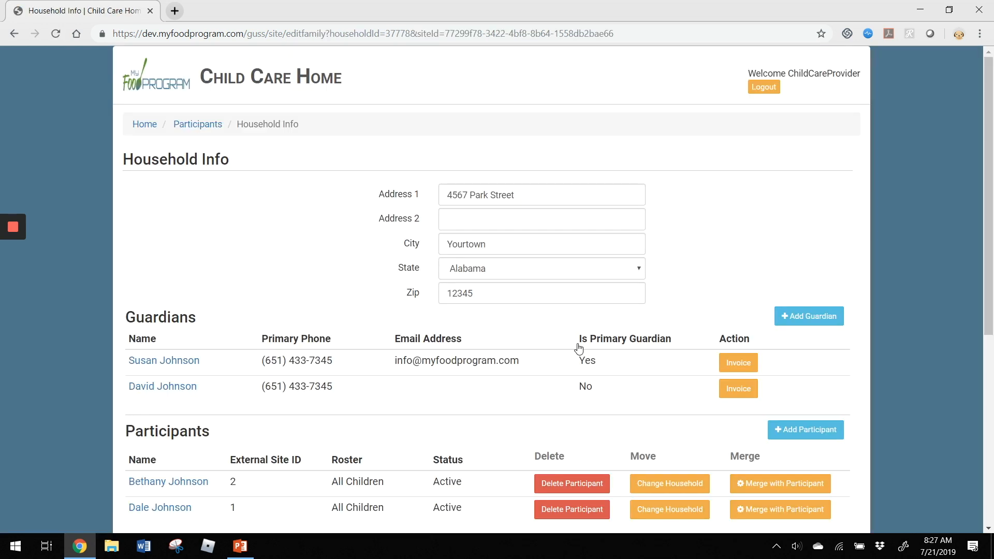
pyautogui.scroll(-1, 348, 248)
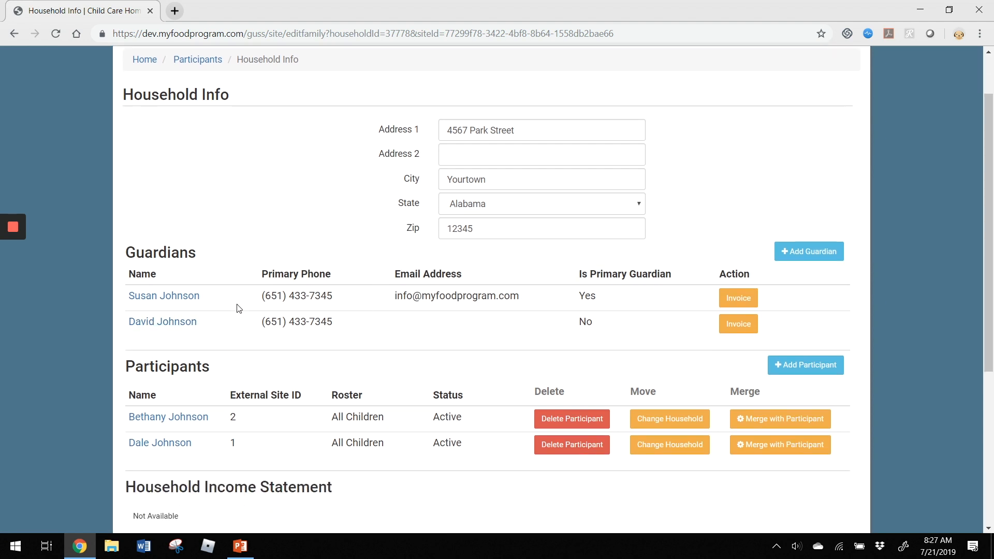
# - Create a new invoice for the primary guardian dated July 1 to July 12, 2019
pyautogui.click(744, 300)
pyautogui.scroll(-1, 988, 312)
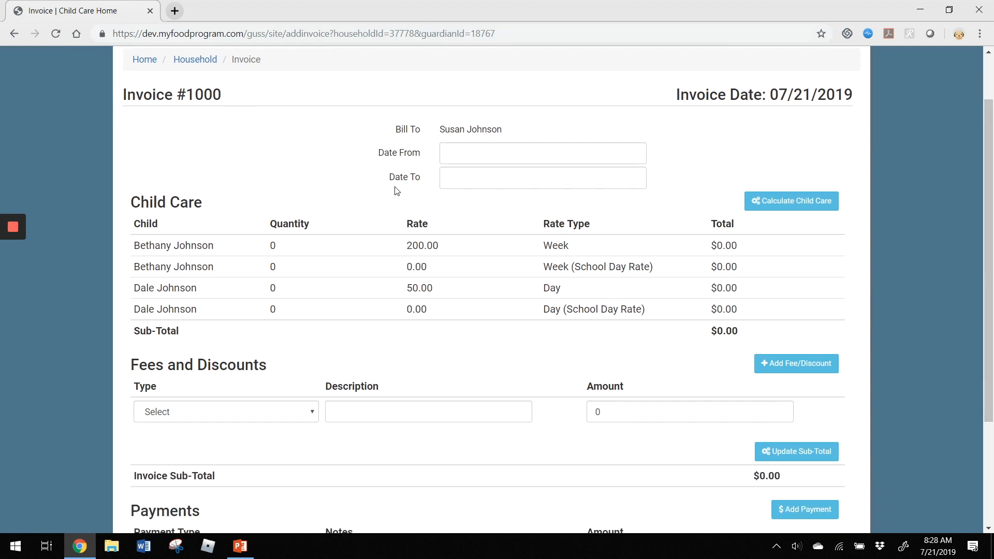
pyautogui.click(470, 155)
pyautogui.click(476, 215)
pyautogui.click(466, 180)
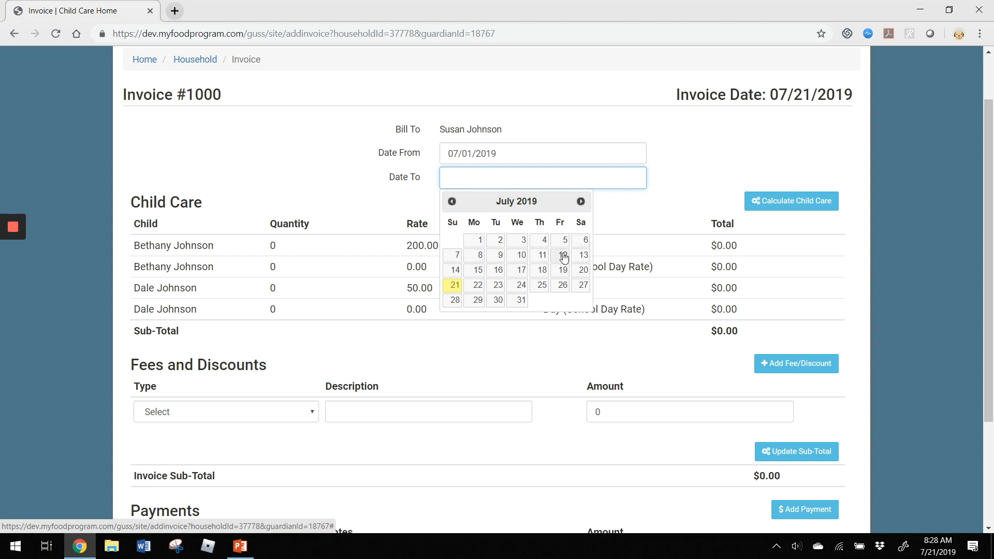
pyautogui.click(564, 256)
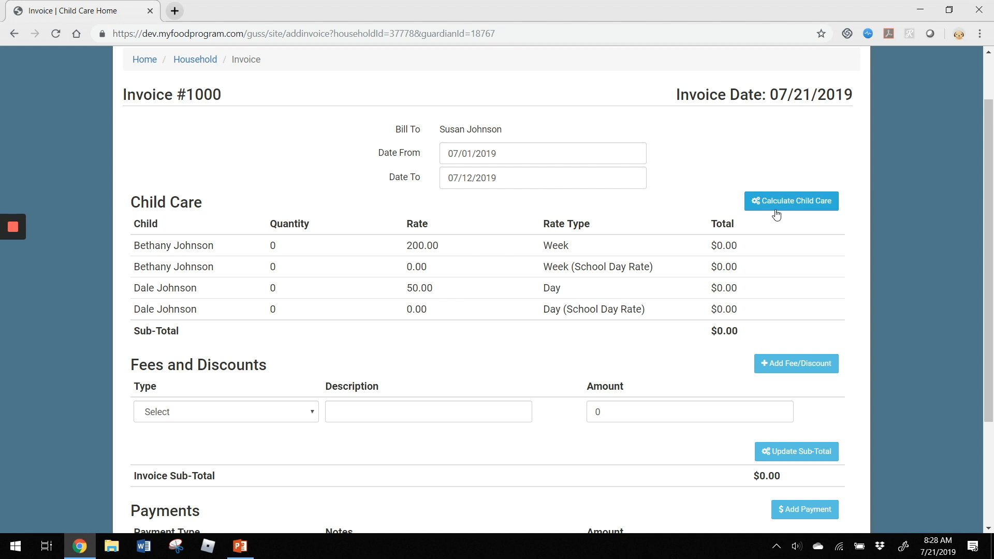
# - Calculate child care at $400 per child, giving an $800.00 sub-total
pyautogui.click(804, 207)
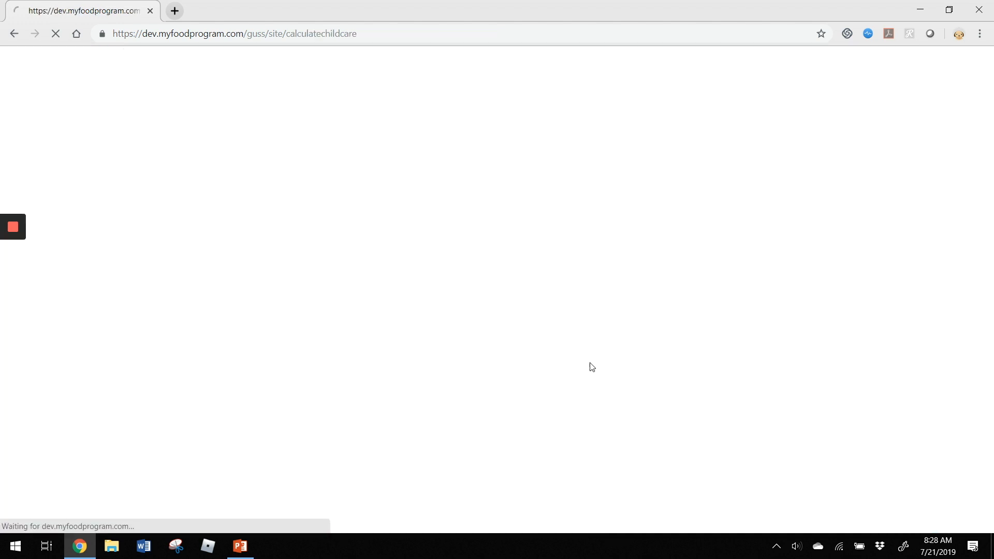
pyautogui.scroll(-1, 582, 357)
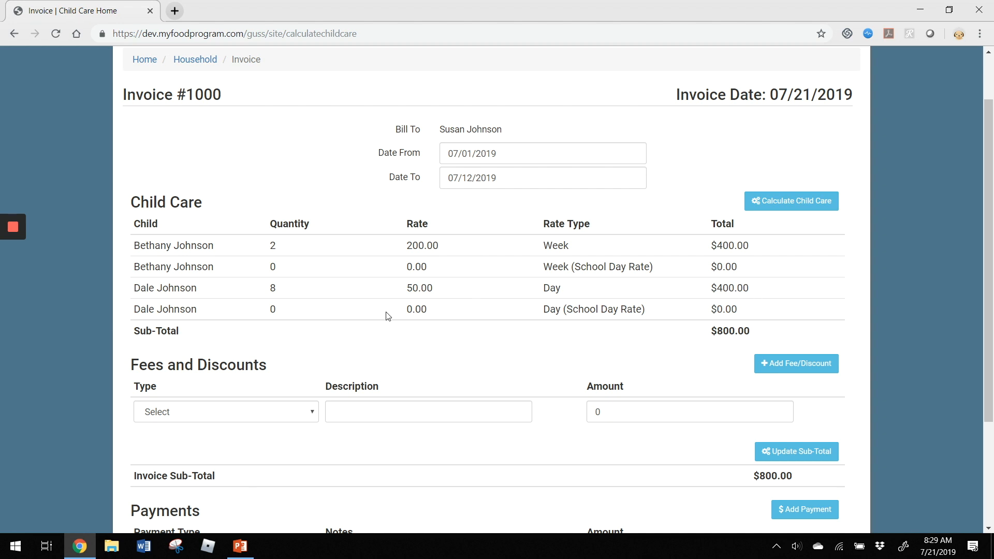
pyautogui.scroll(-1, 389, 316)
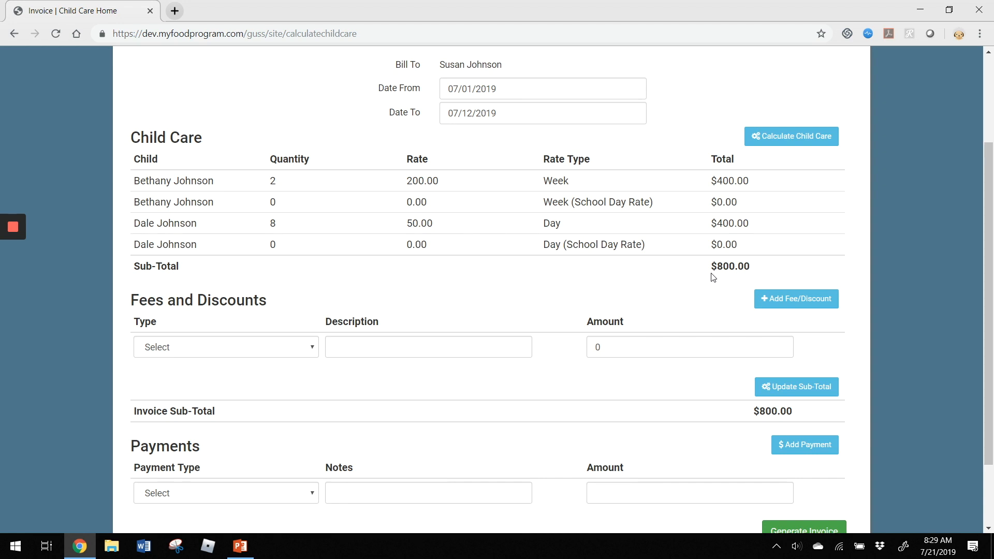
pyautogui.scroll(-1, 253, 235)
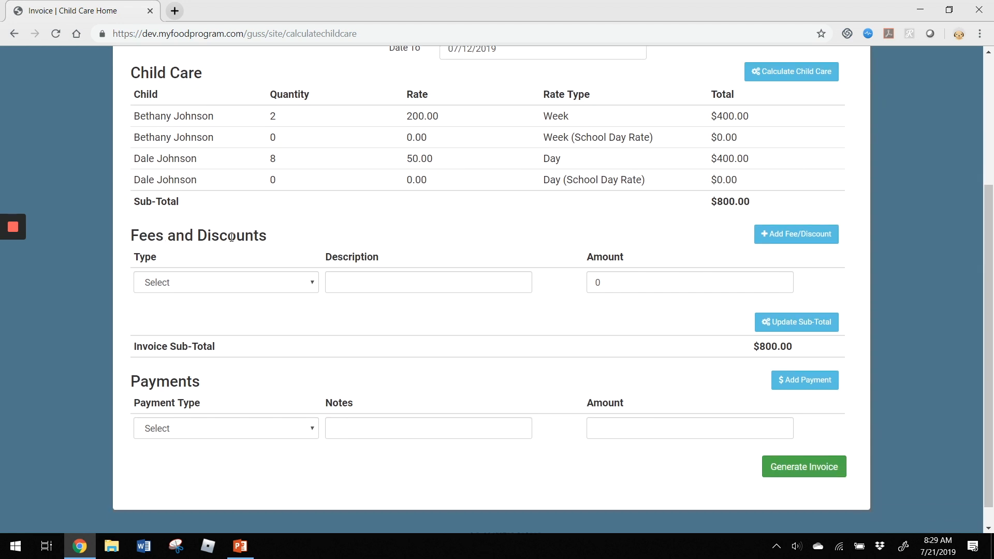
# - Add a Fee line item 'Late Pick-Up 7/3/2019' for $20
pyautogui.click(248, 286)
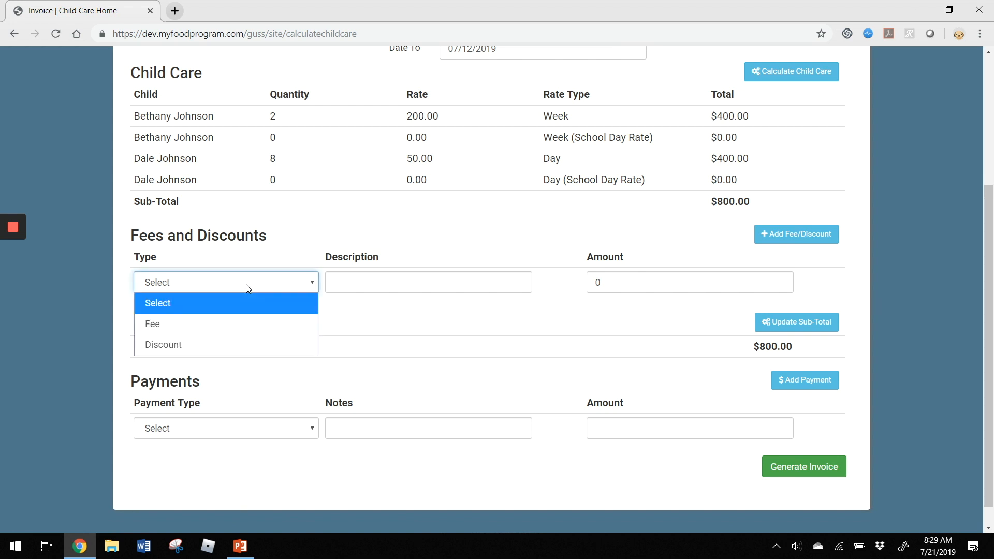
pyautogui.click(235, 322)
pyautogui.click(411, 284)
pyautogui.write('La')
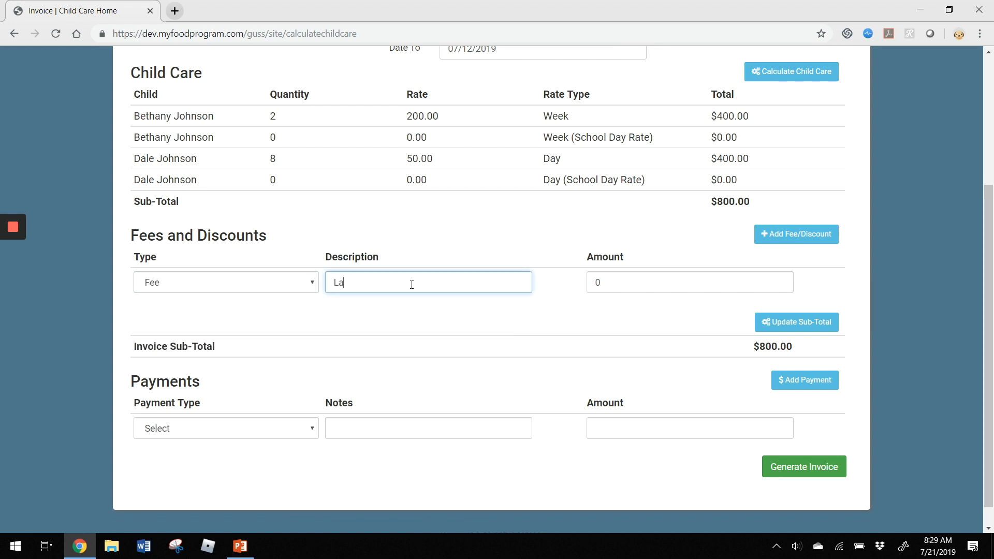
pyautogui.write('te Pick-Up 7/3/2019')
pyautogui.press('Tab')
pyautogui.write('20')
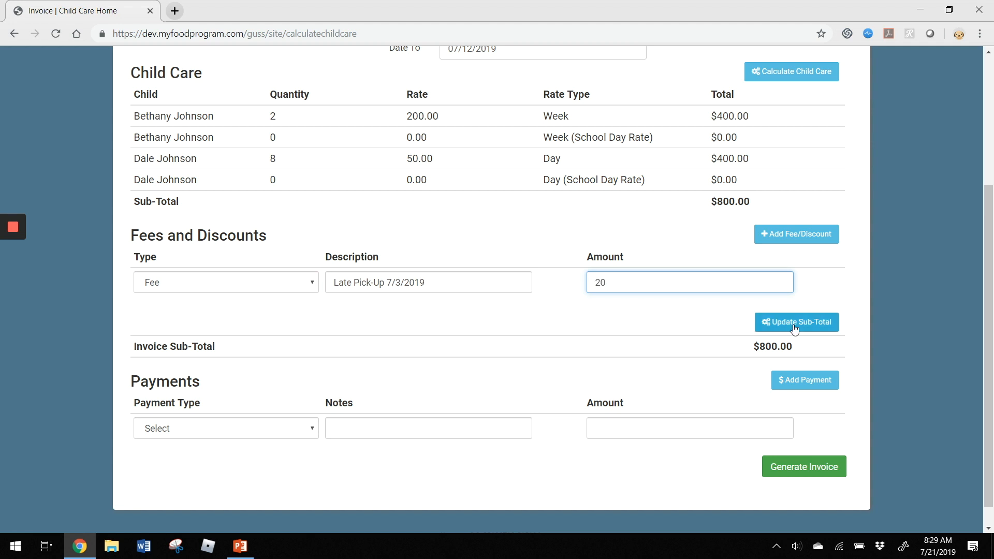
# - Recalculate the invoice sub-total to $820.00 and generate the invoice
pyautogui.click(768, 322)
pyautogui.scroll(-4, 674, 336)
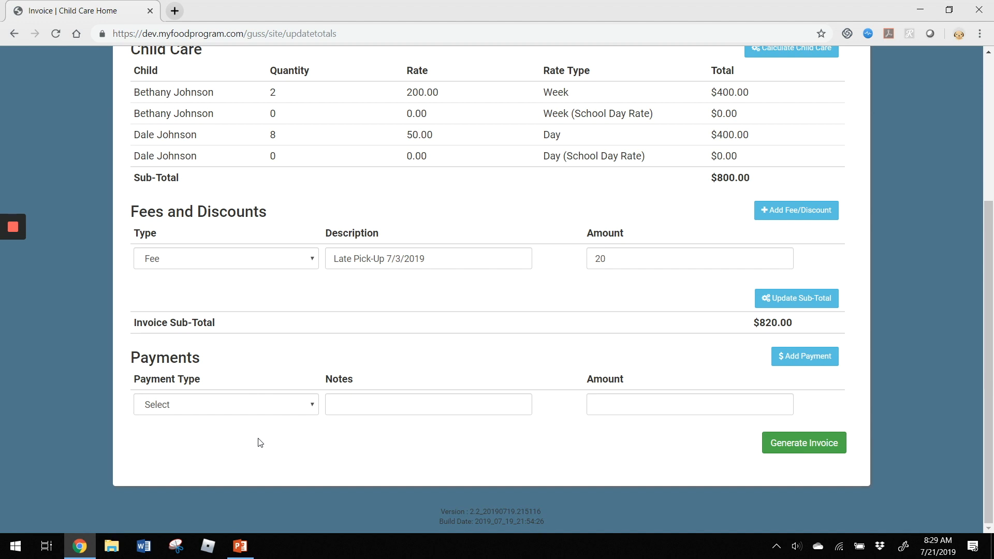
pyautogui.click(768, 445)
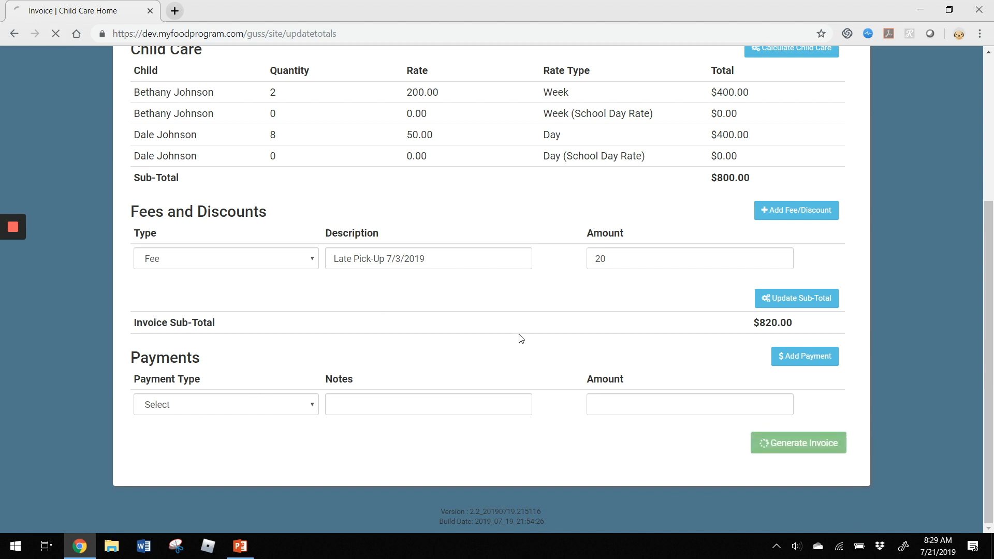
# - Download invoice 1000 ($820.00) as a PDF from the household's invoice list
pyautogui.scroll(-6, 377, 281)
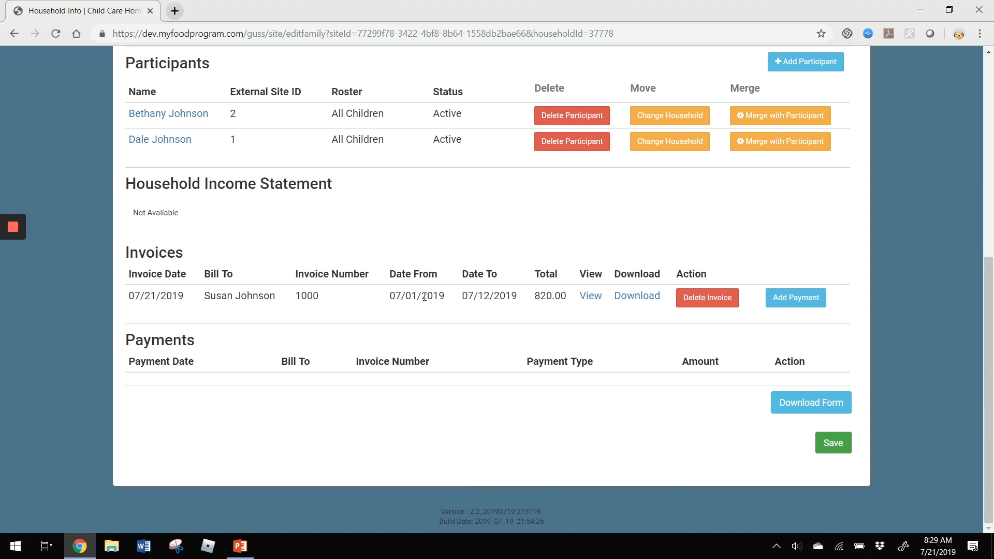
pyautogui.click(638, 298)
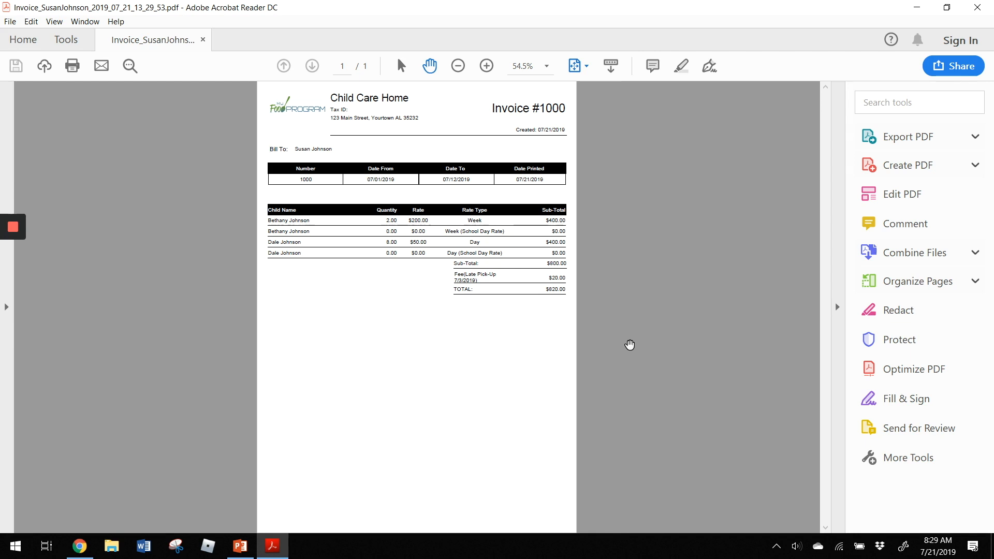
pyautogui.click(487, 66)
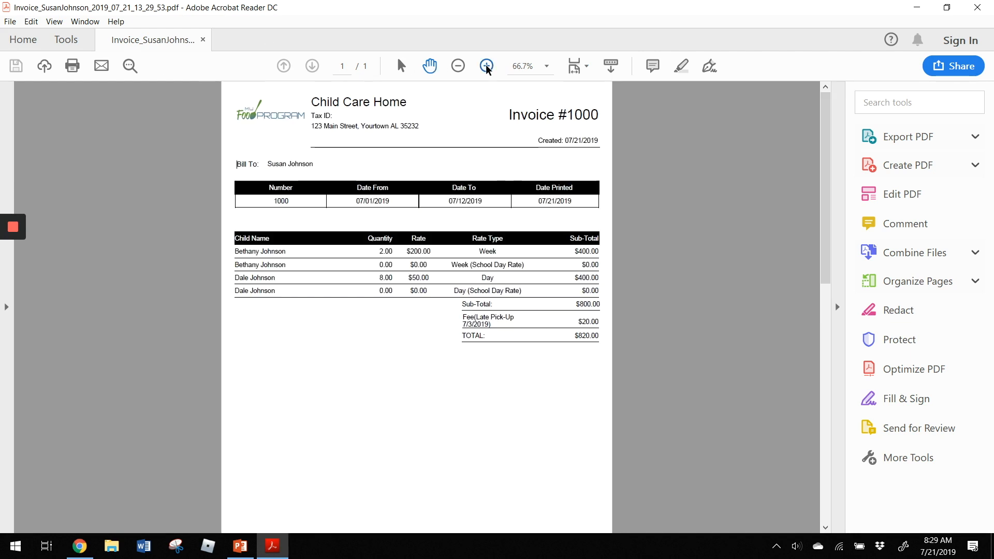
pyautogui.click(486, 66)
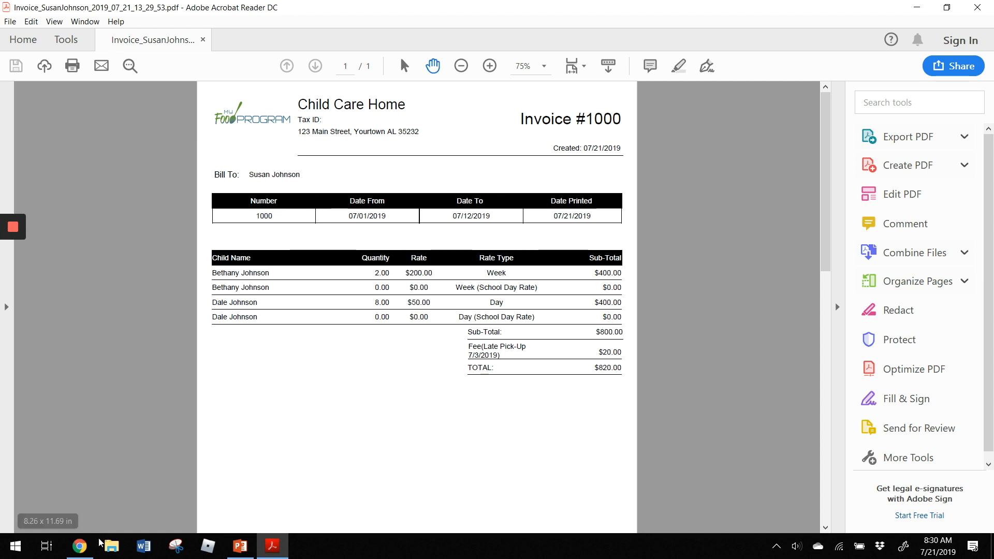
pyautogui.click(79, 546)
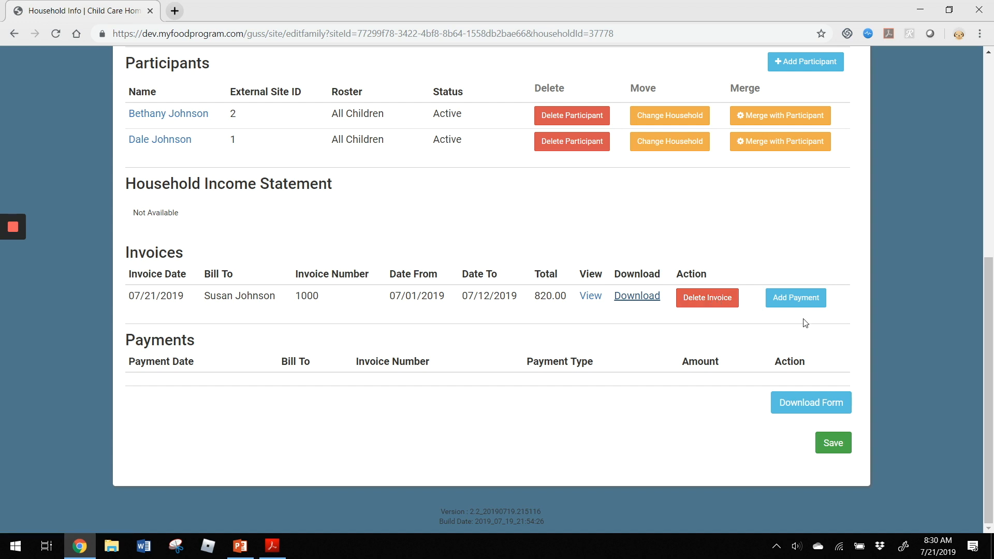
# - Record an 820.00 Check payment against invoice 1000
pyautogui.click(796, 297)
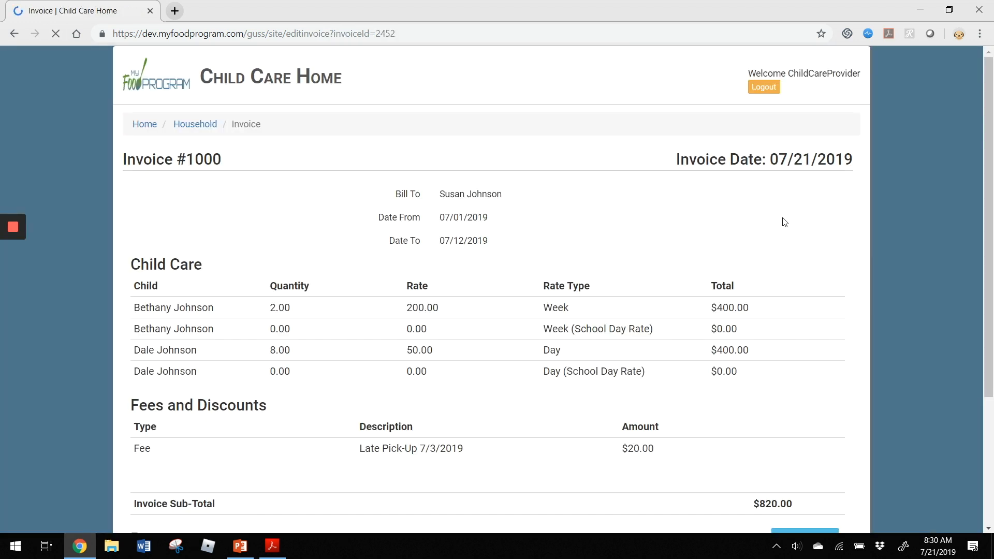
pyautogui.scroll(-2, 869, 264)
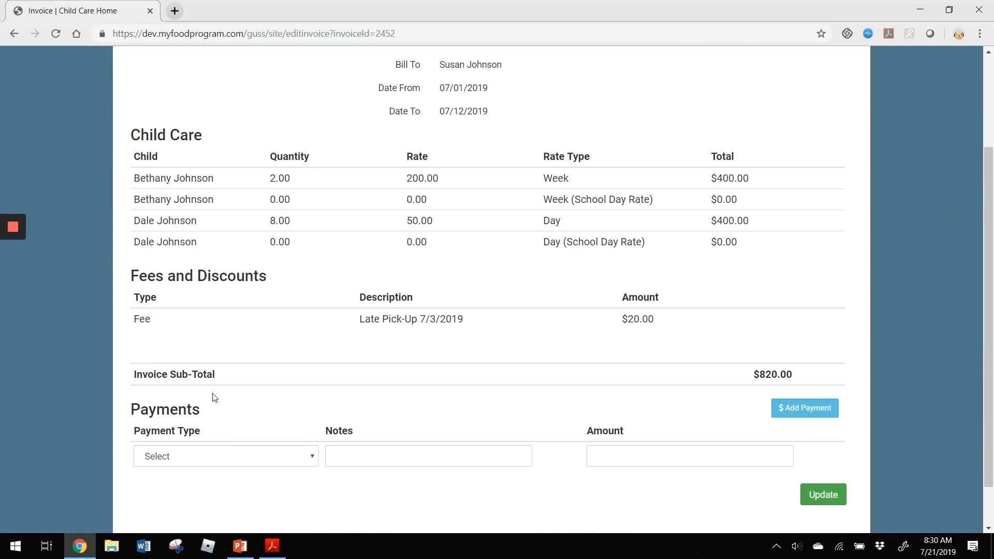
pyautogui.scroll(-1, 215, 389)
pyautogui.click(182, 409)
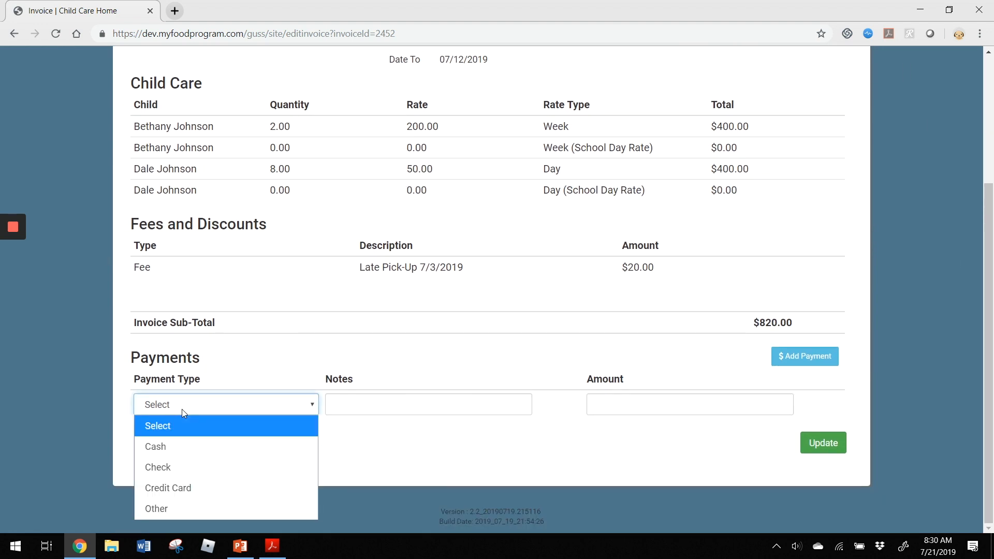
pyautogui.click(194, 464)
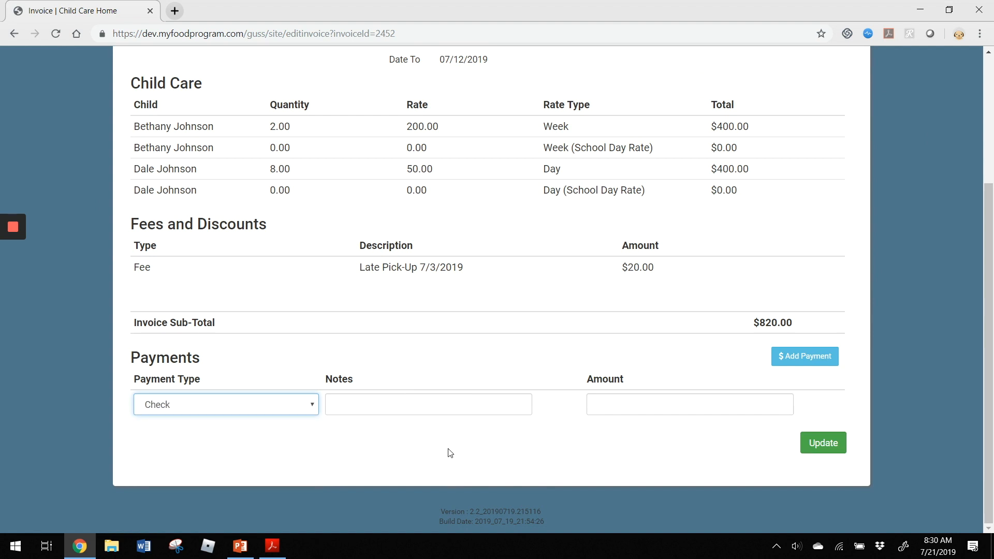
pyautogui.write('820')
pyautogui.click(844, 445)
pyautogui.scroll(-6, 815, 282)
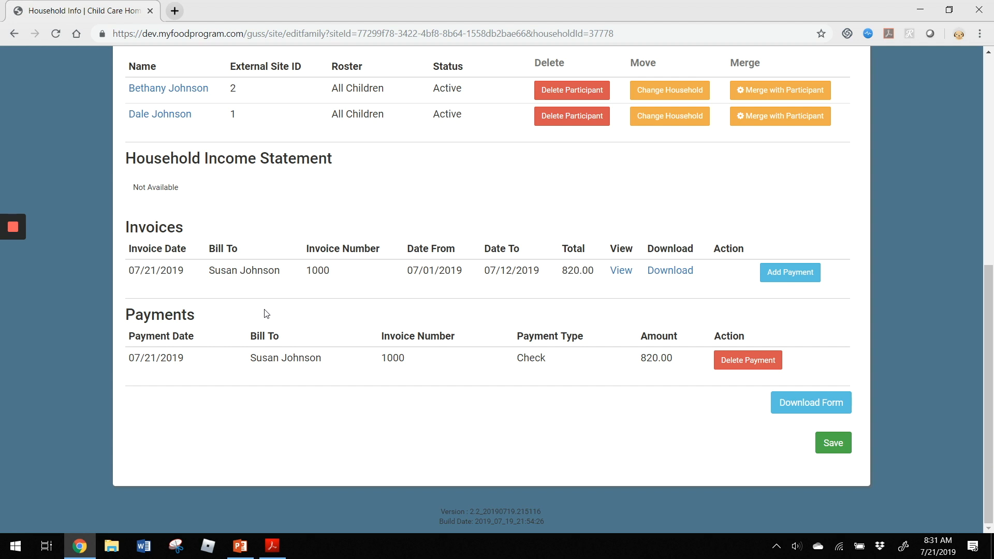
# - Go from the home dashboard to Expenses and start a new expense entry
pyautogui.scroll(8, 445, 336)
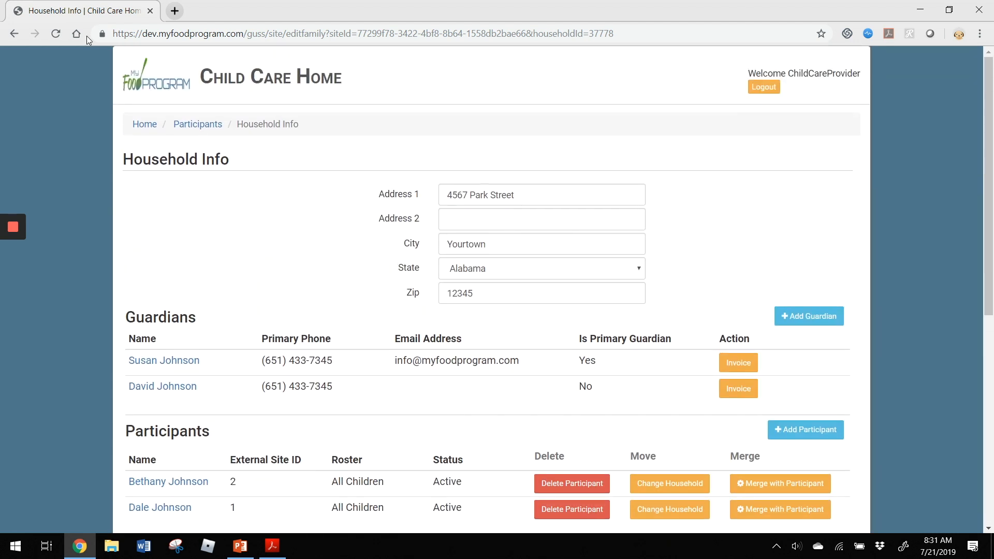
pyautogui.click(144, 124)
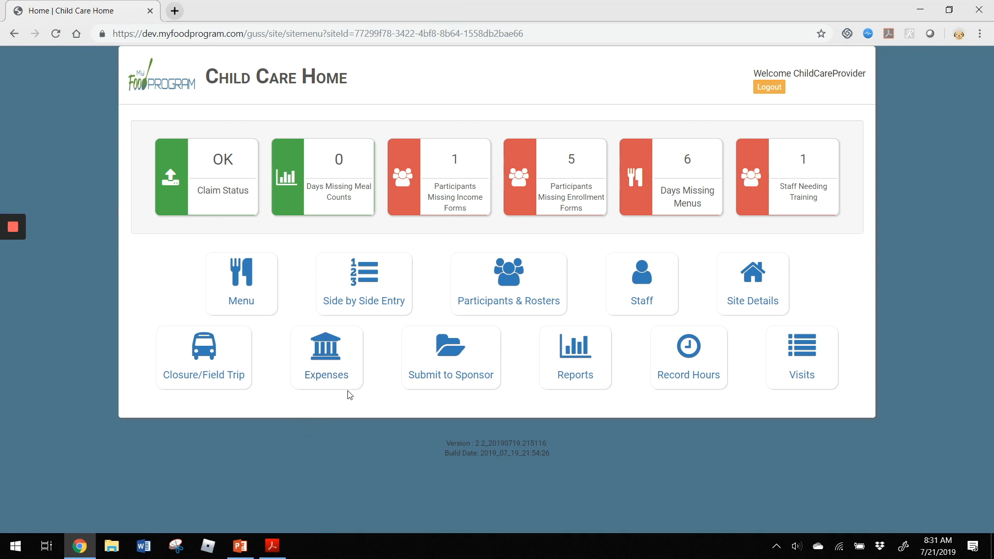
pyautogui.click(340, 352)
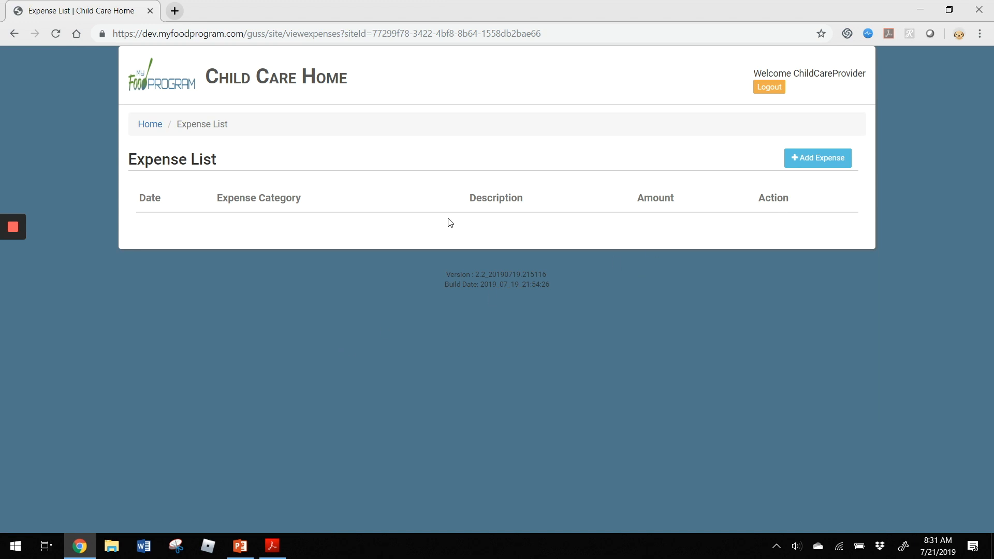
pyautogui.click(824, 166)
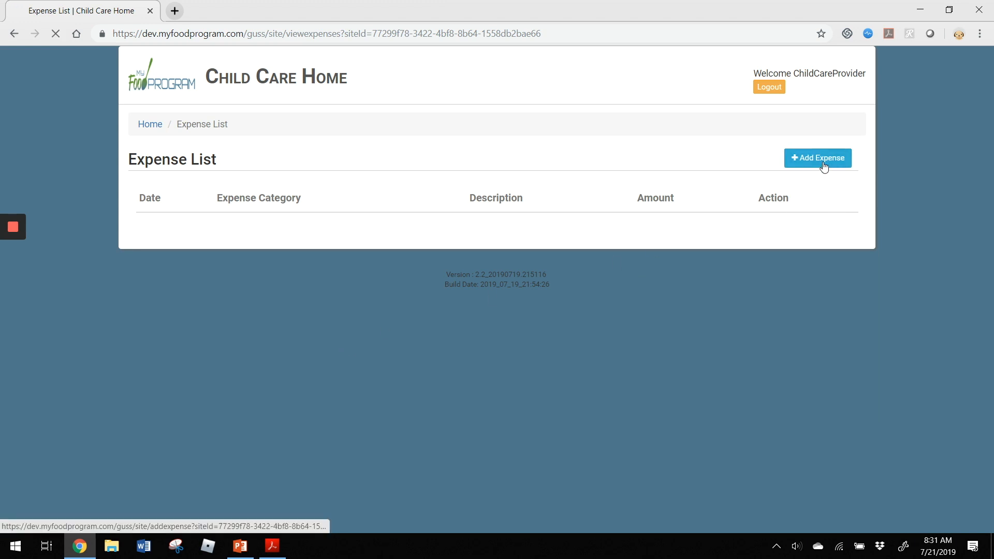
# - Fill in 07/03/2019, Car and Truck Expenses use Mileage Log, 'Splash Pad Field Trip', 21.00
pyautogui.click(494, 196)
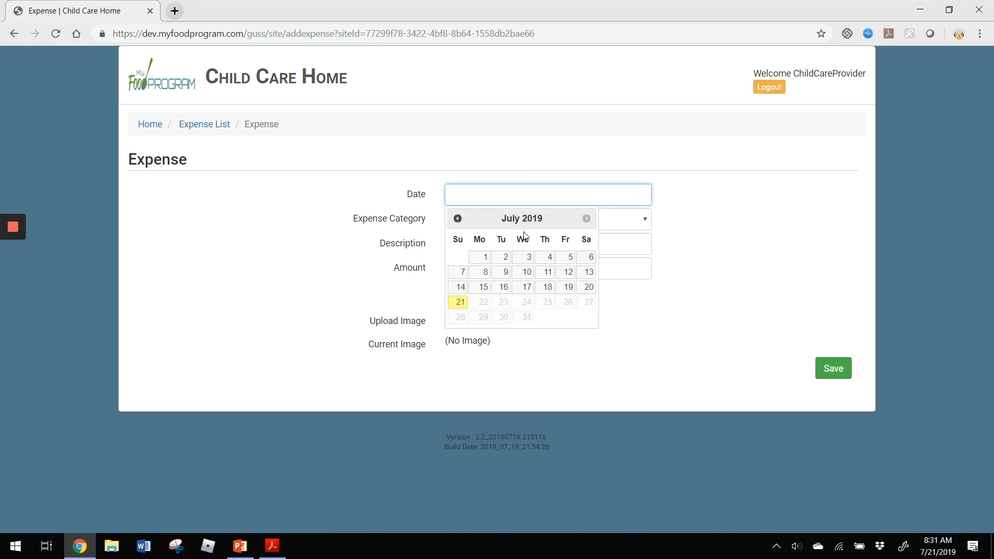
pyautogui.click(525, 259)
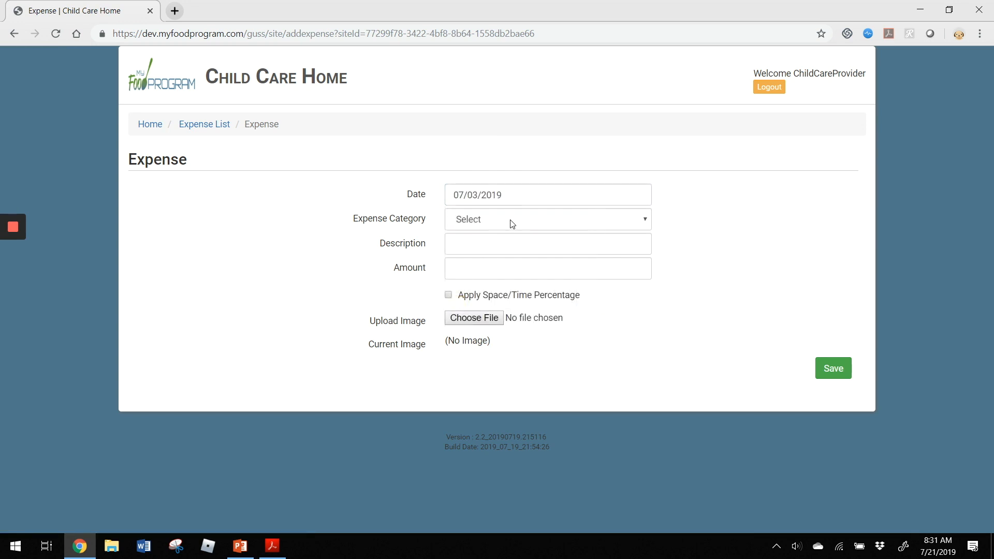
pyautogui.click(511, 221)
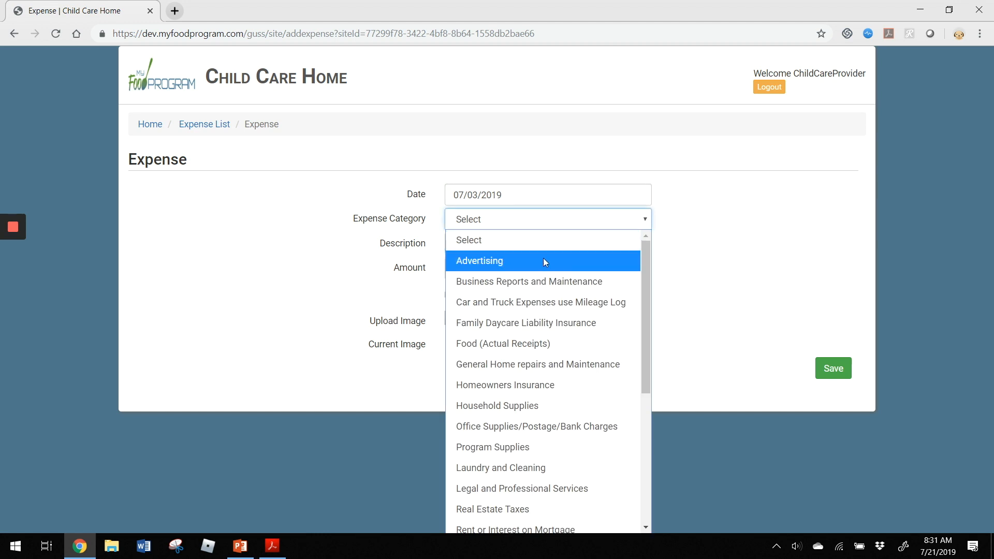
pyautogui.click(559, 302)
pyautogui.click(589, 248)
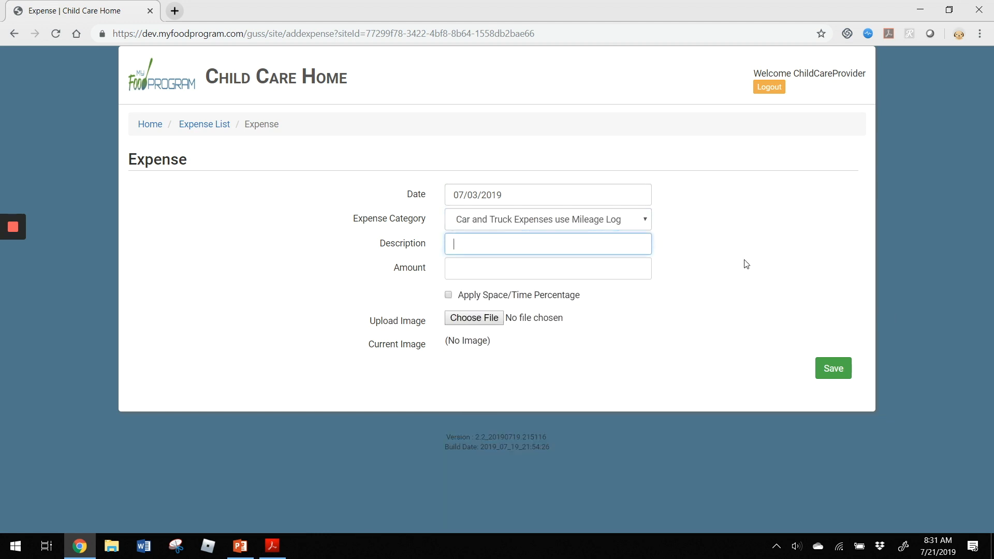
pyautogui.write('Splash Pad Field Trip')
pyautogui.press('Tab')
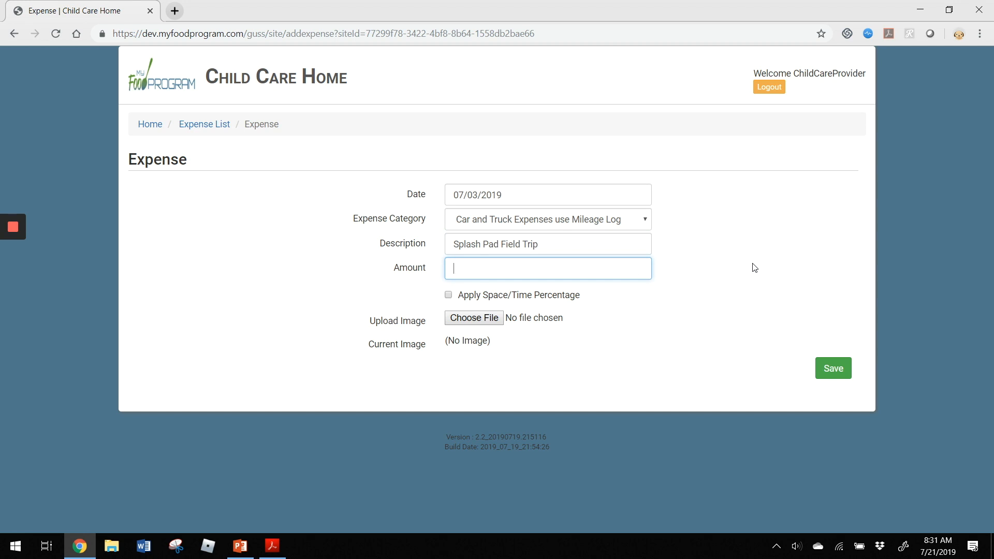
pyautogui.write('21.00')
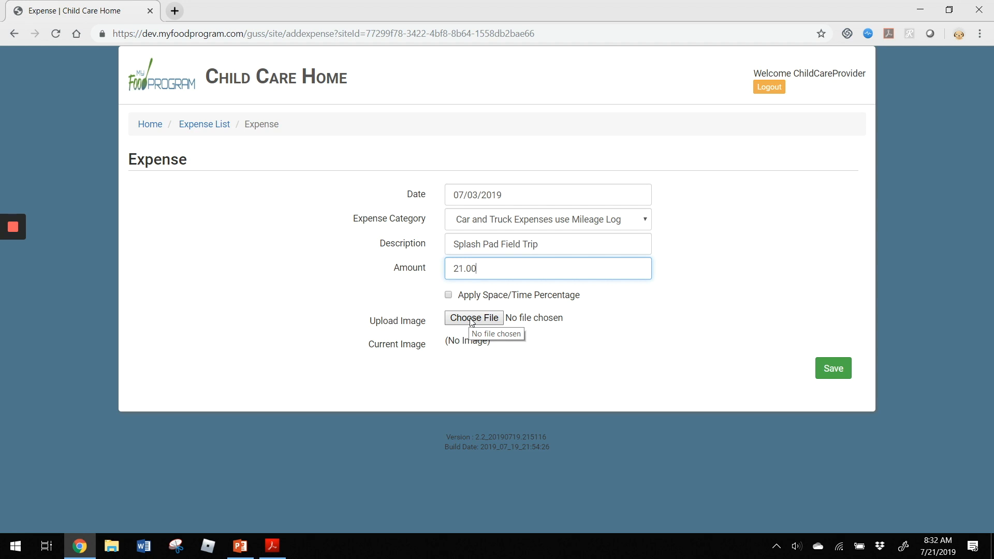
# - Save the 21.00 Splash Pad Field Trip mileage expense
pyautogui.click(834, 368)
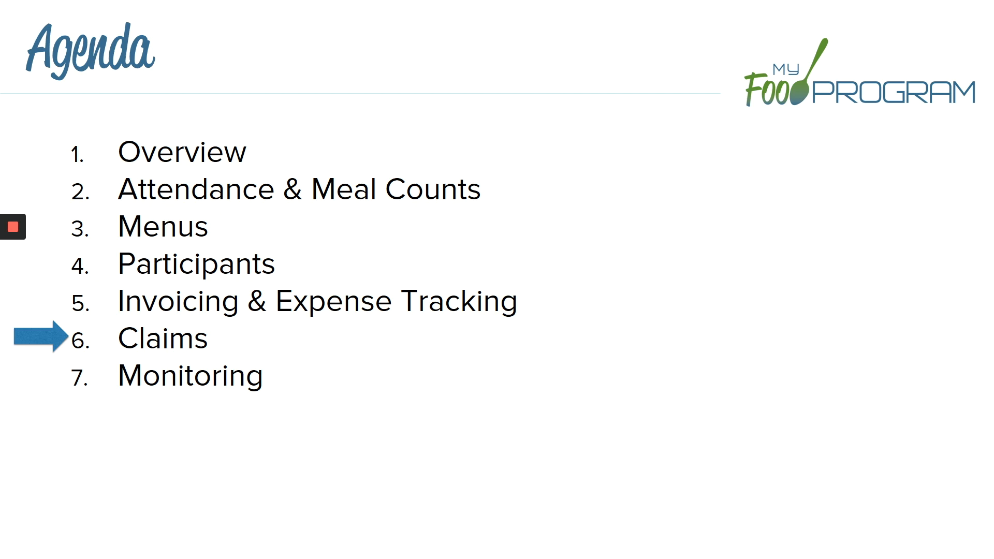
# - End the PowerPoint slide show and bring the Chrome window with the site forward
pyautogui.press('Escape')
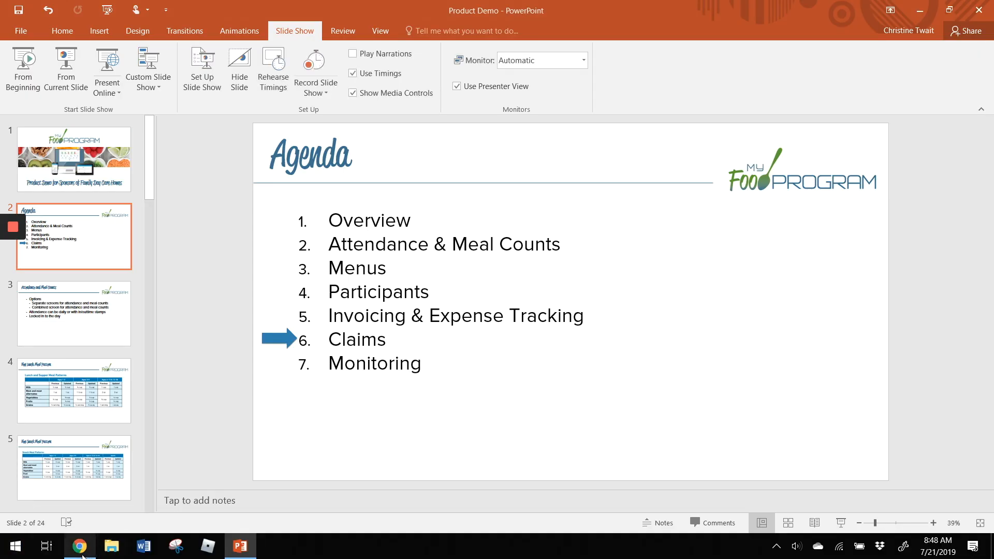
pyautogui.click(80, 547)
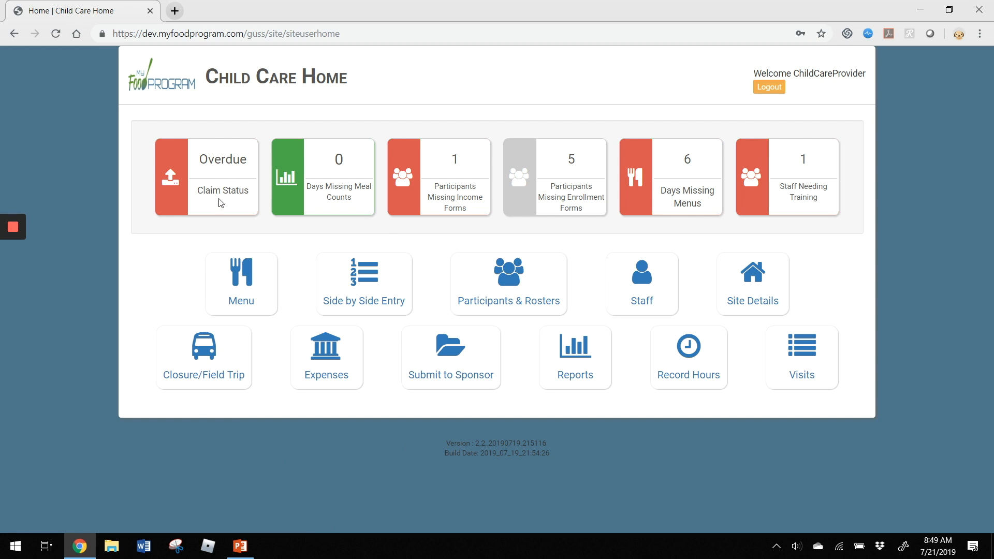
# - Select June 2019 on the Submit Meal Attendance page and submit it to the sponsor
pyautogui.click(466, 372)
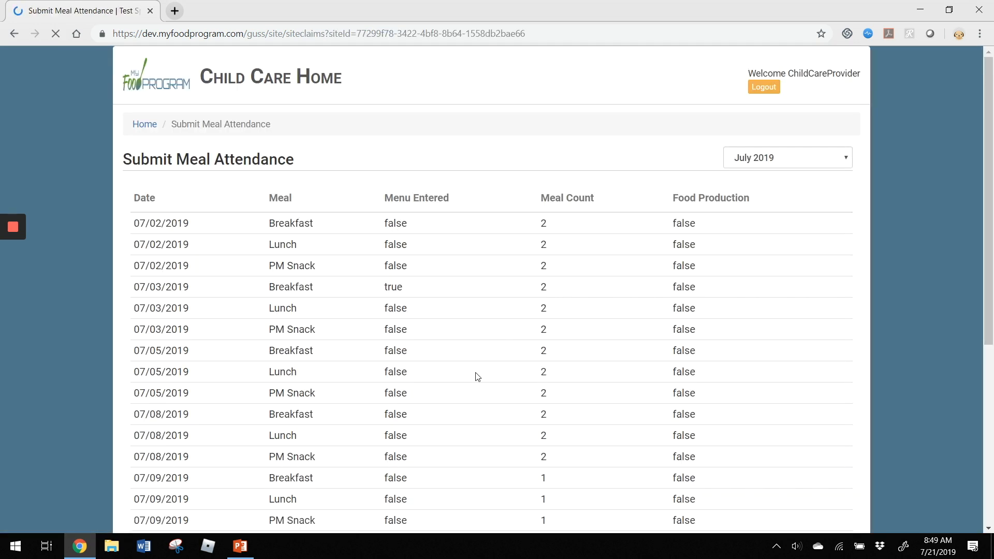
pyautogui.click(776, 157)
pyautogui.click(761, 199)
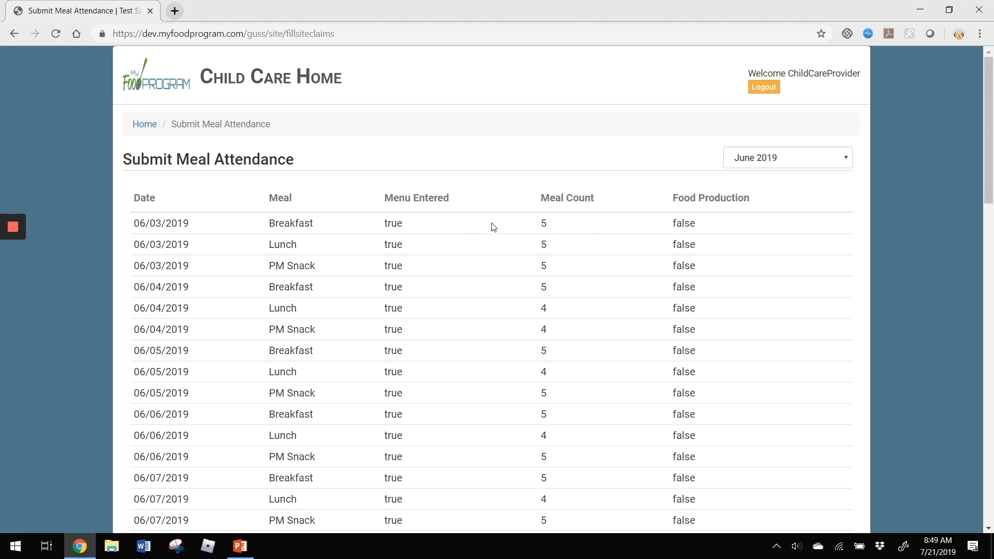
pyautogui.scroll(-20, 494, 228)
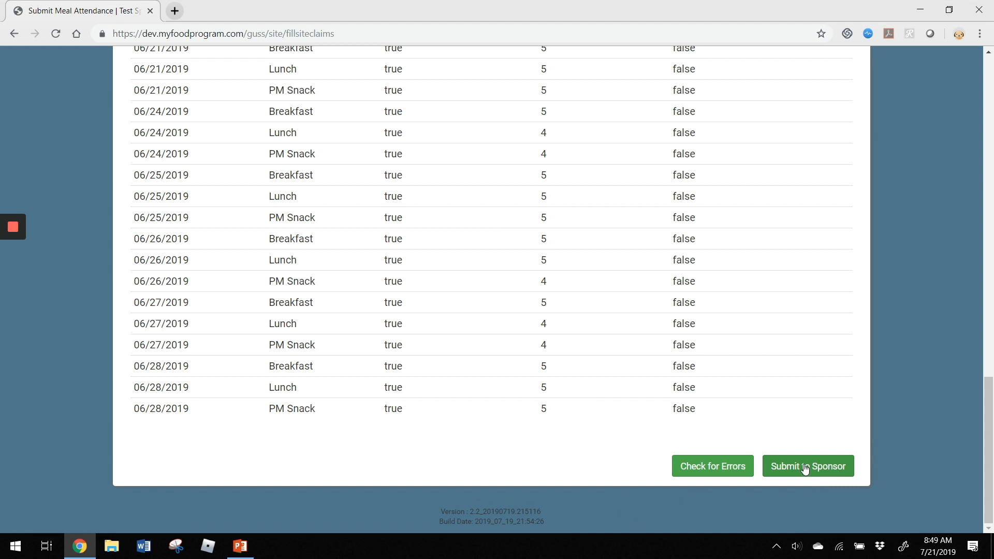
pyautogui.click(692, 476)
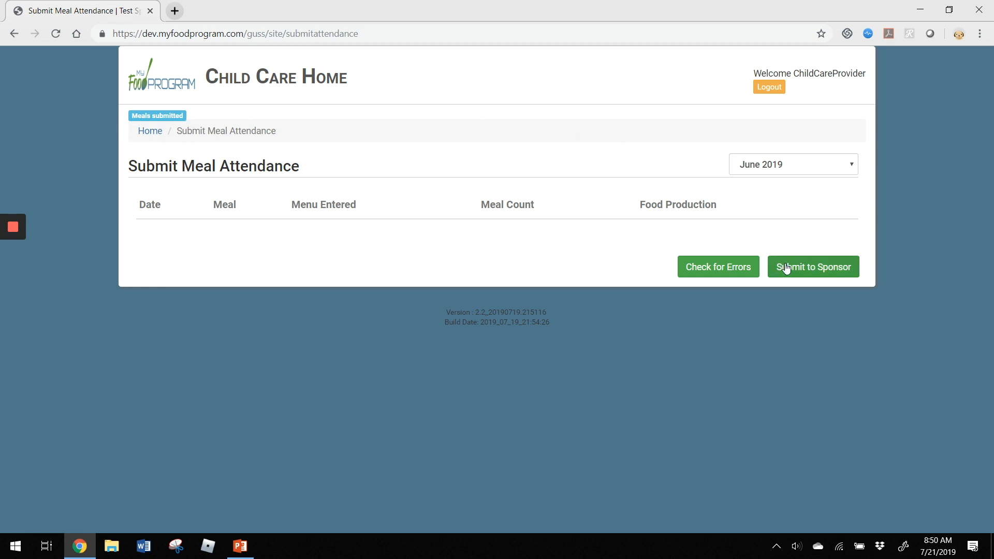
# - Finalize and confirm the June 2019 meals, then return to the Child Care Home dashboard
pyautogui.click(831, 275)
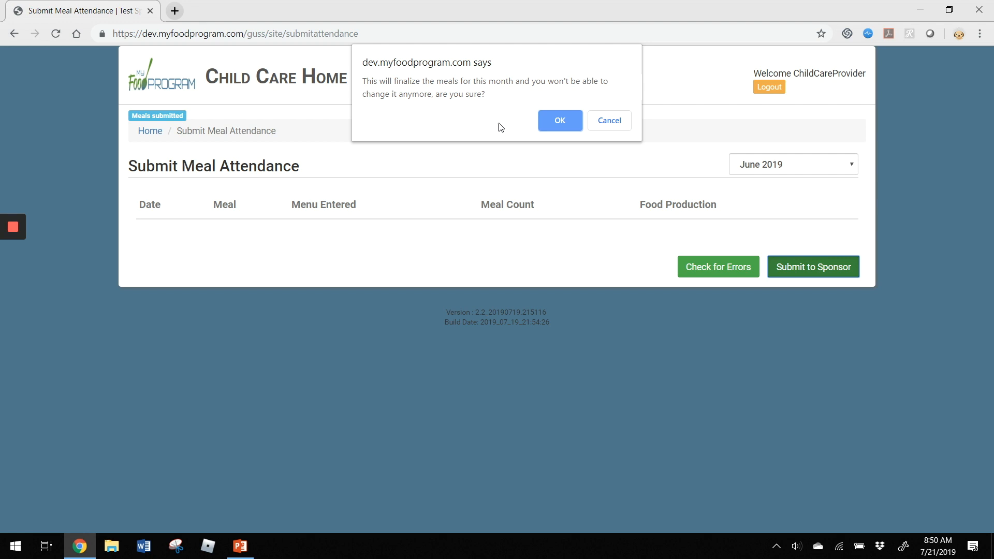
pyautogui.click(561, 120)
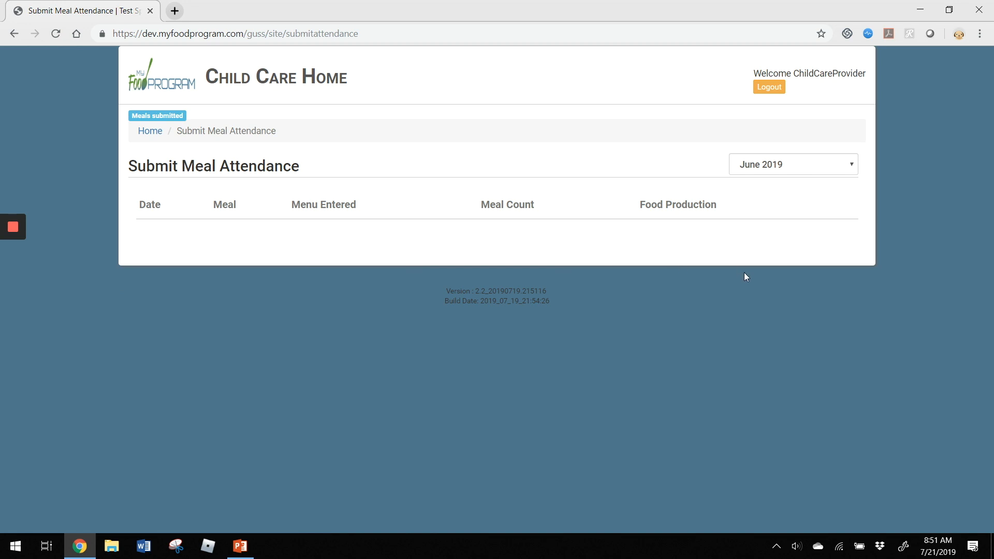
pyautogui.click(149, 132)
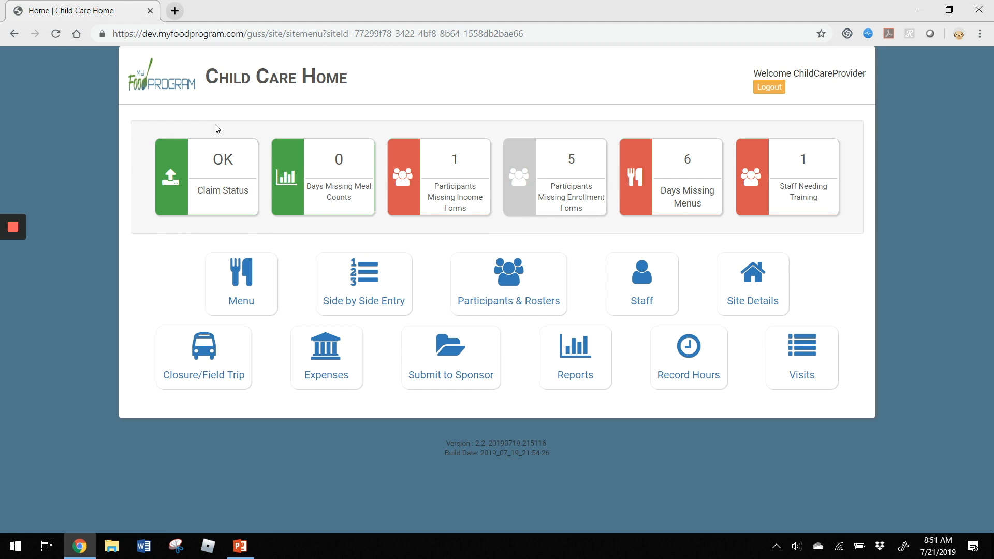
# - Log out and sign in with the sponsor username and password, declining Chrome's password update
pyautogui.click(767, 90)
pyautogui.doubleClick(479, 327)
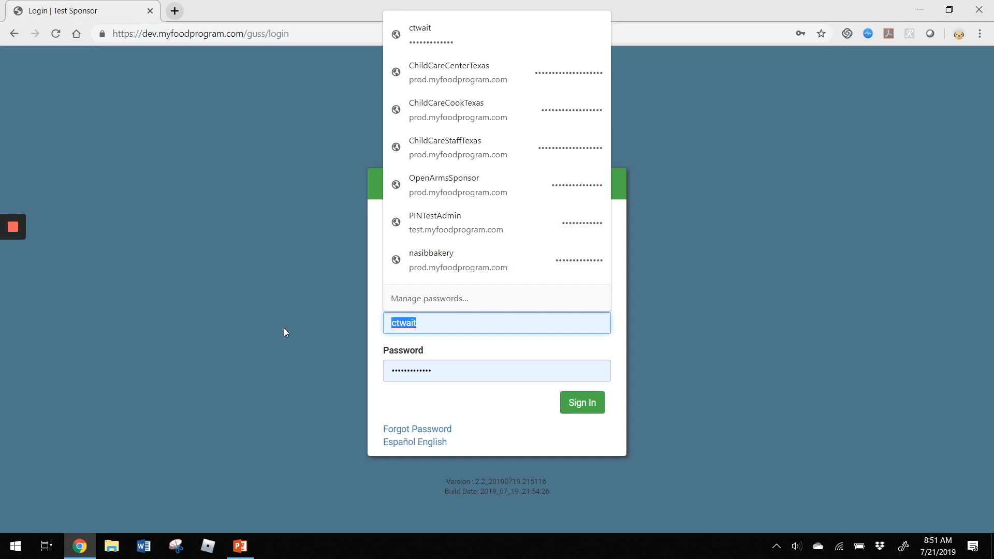
pyautogui.press('Tab')
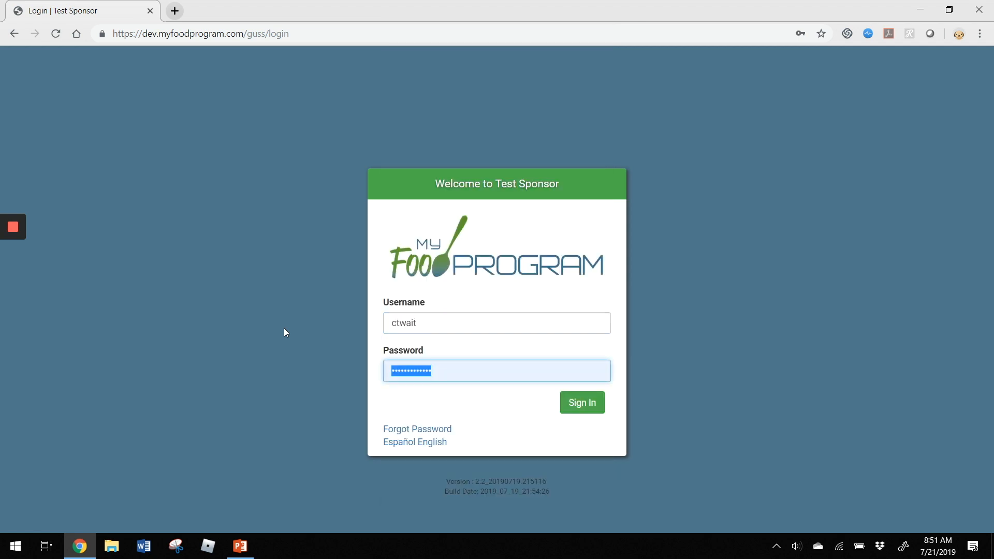
pyautogui.write('••••••••••')
pyautogui.press('Return')
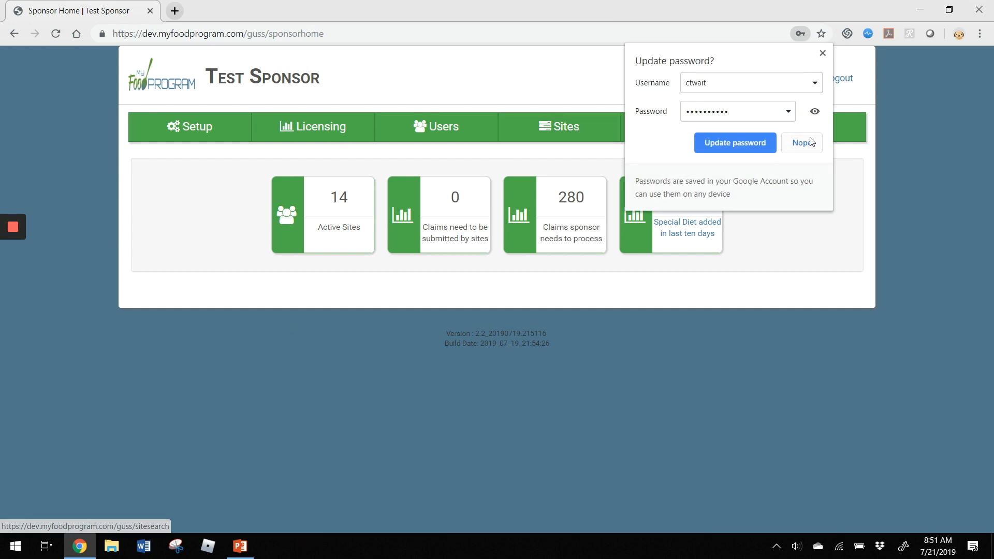
pyautogui.click(811, 142)
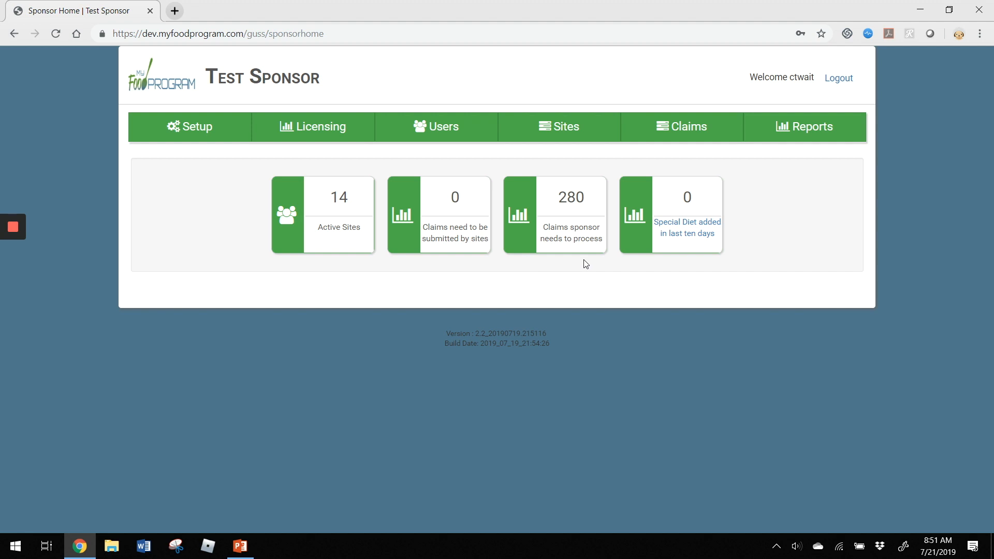
# - Open the sponsor Claims list and create claims for the 06/01/2019 period
pyautogui.click(679, 134)
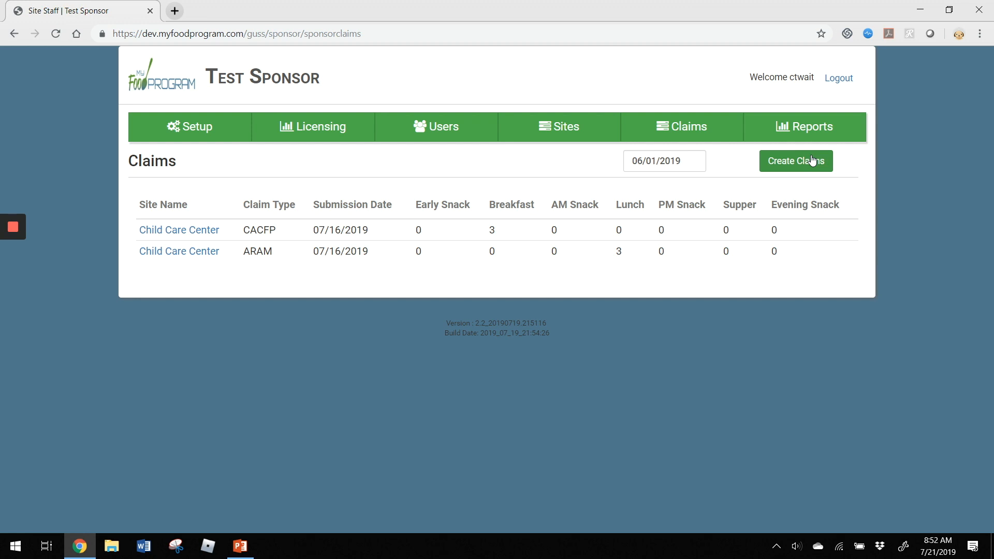
pyautogui.click(812, 160)
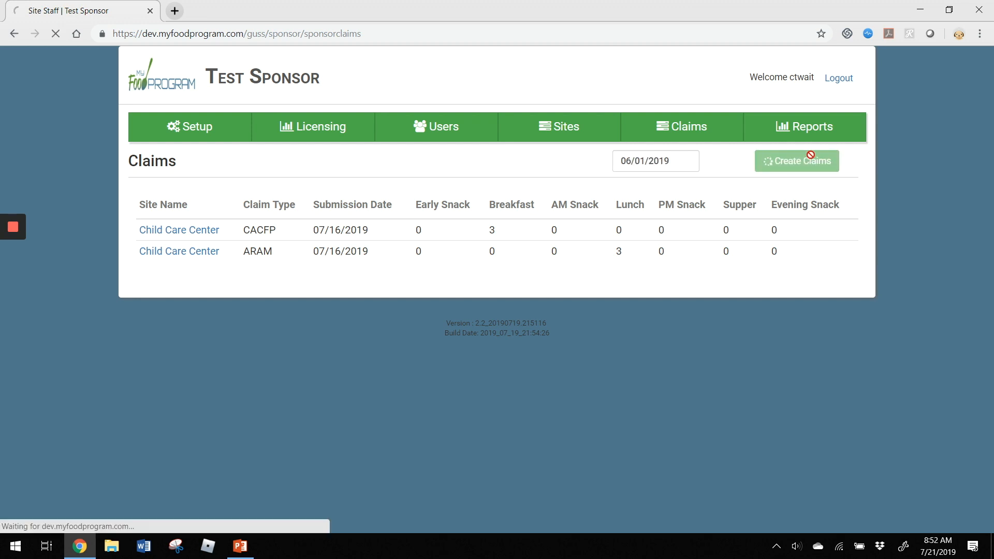
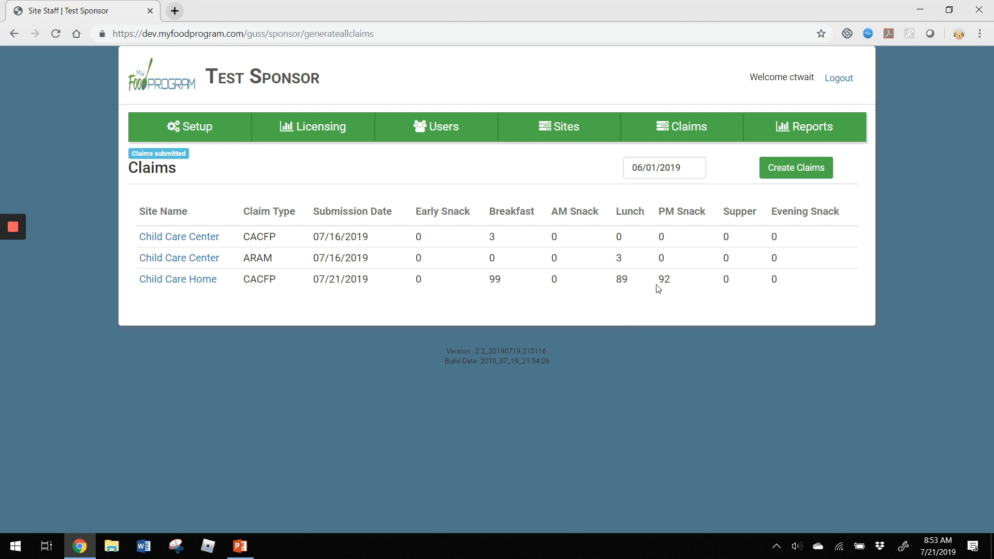
# - Check the counts on Child Care Home's June 2019 CACFP claim, then go back to its Claims list
pyautogui.click(180, 285)
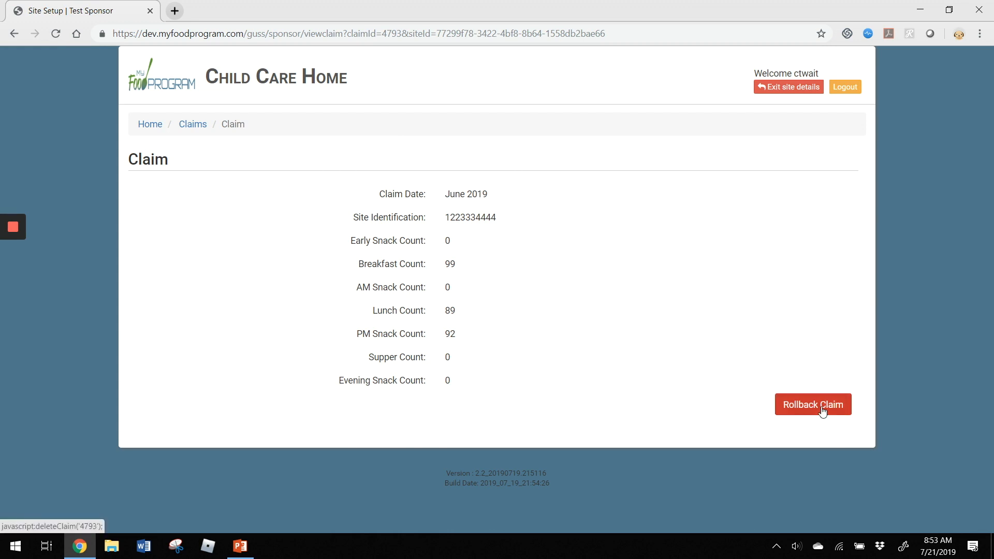
pyautogui.click(196, 130)
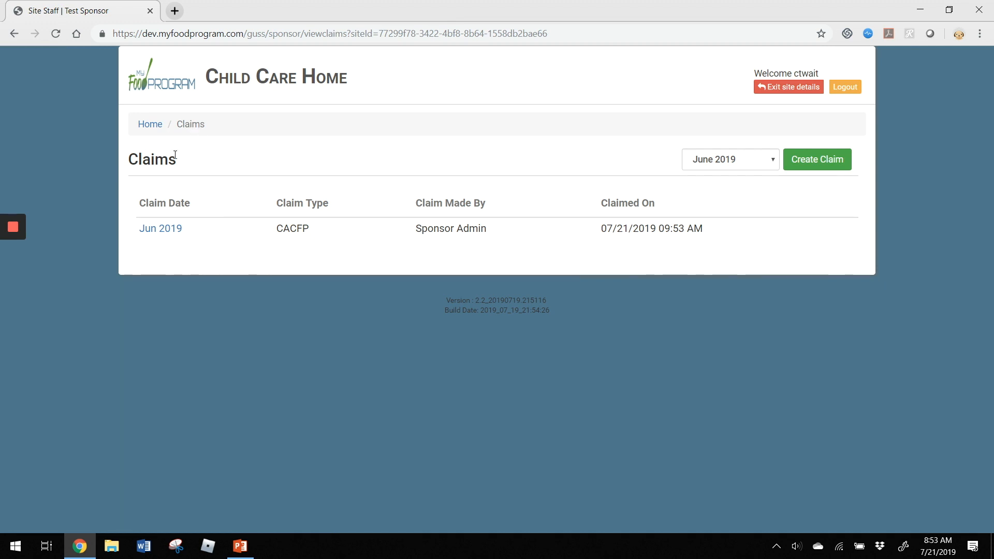
# - Open the Claim Summary Report from the site's Claims Reports
pyautogui.click(145, 126)
pyautogui.click(746, 374)
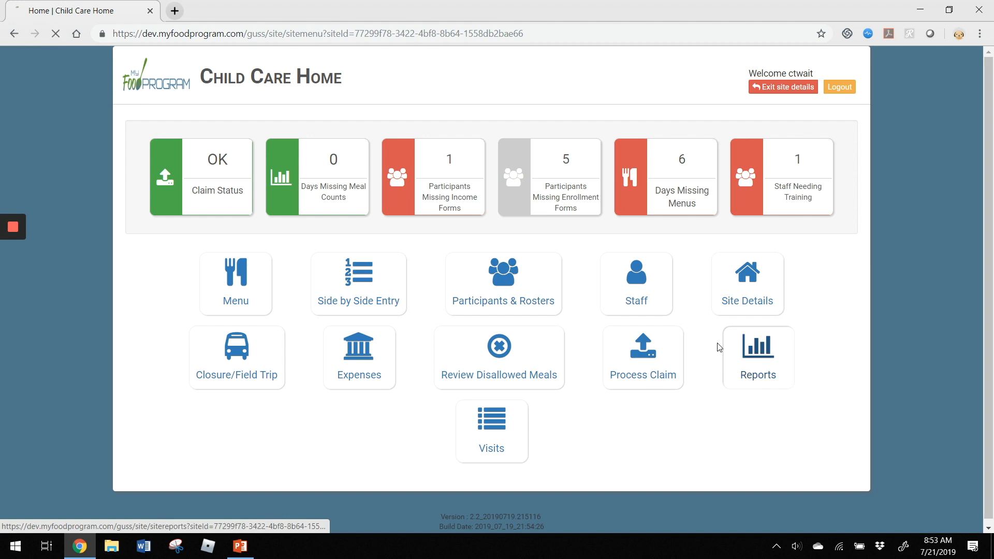
pyautogui.click(336, 166)
pyautogui.click(346, 228)
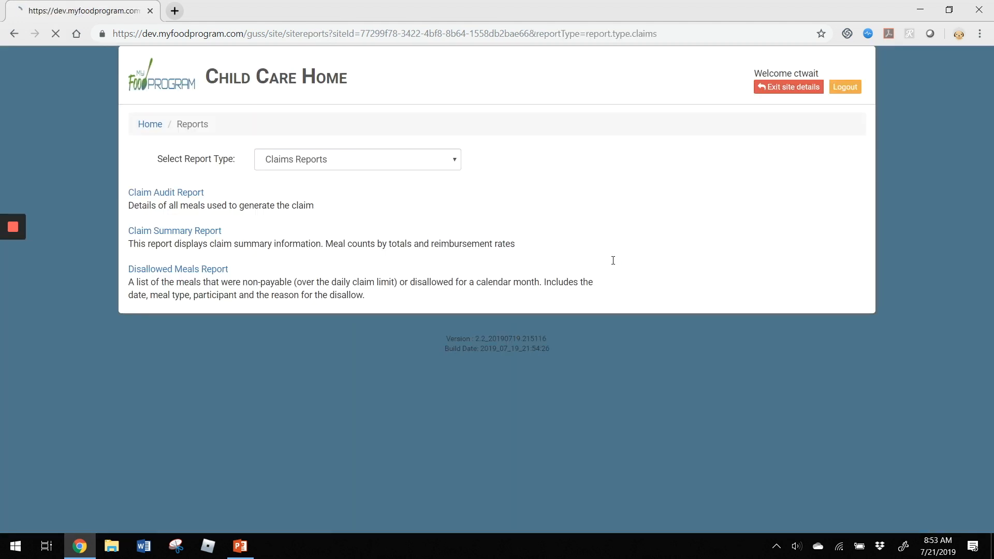
pyautogui.click(203, 232)
# - Run the Claim Summary Report for June 2019 with All selected and download it
pyautogui.click(200, 187)
pyautogui.click(205, 226)
pyautogui.click(309, 192)
pyautogui.click(315, 229)
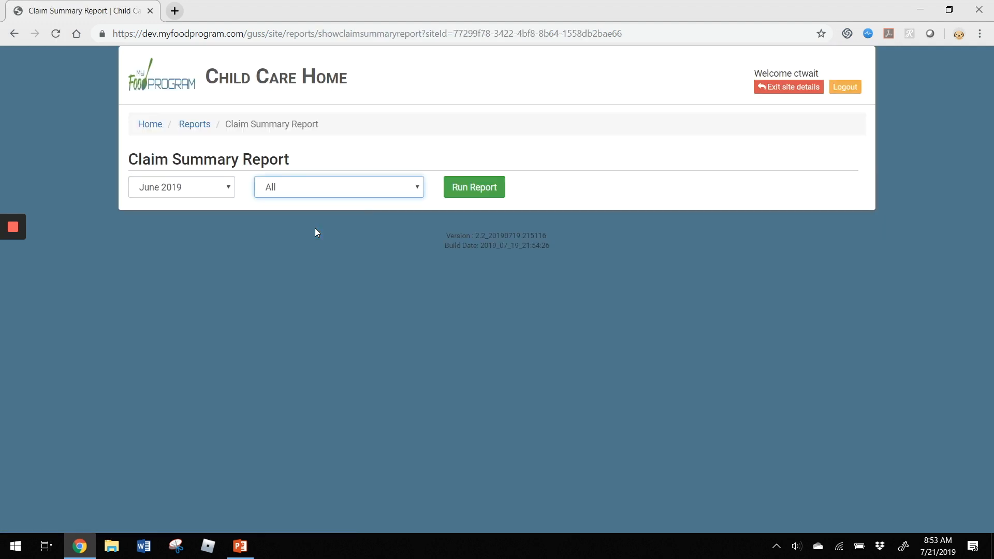
pyautogui.click(482, 191)
pyautogui.click(613, 184)
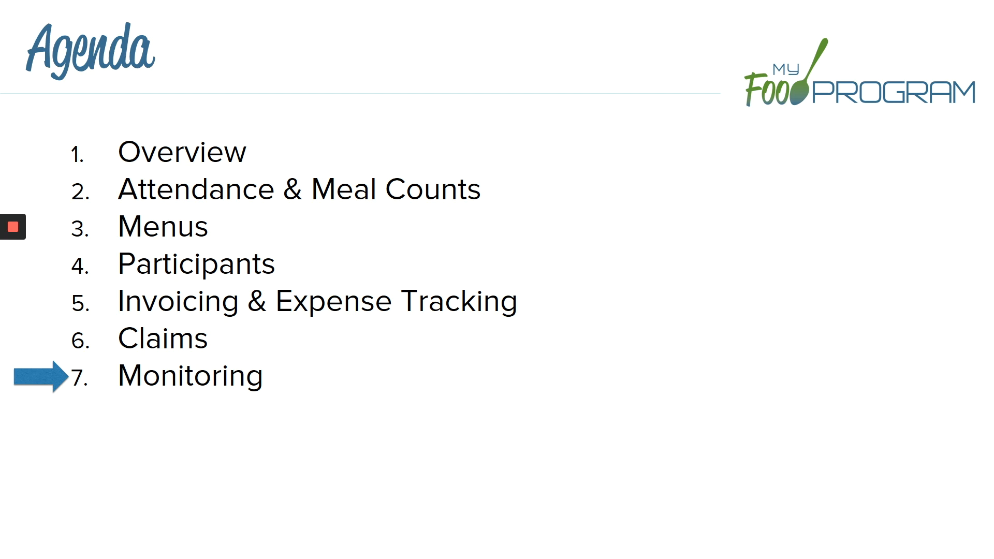
# - End the agenda slide show and bring up the BlueStacks Play Store results for My Food Program for Reviewers
pyautogui.press('Escape')
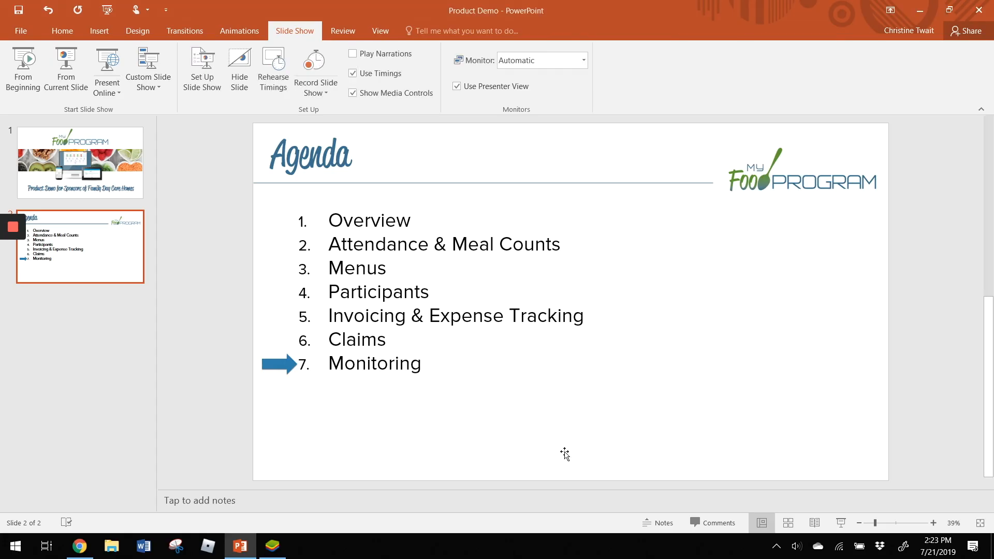
pyautogui.click(273, 546)
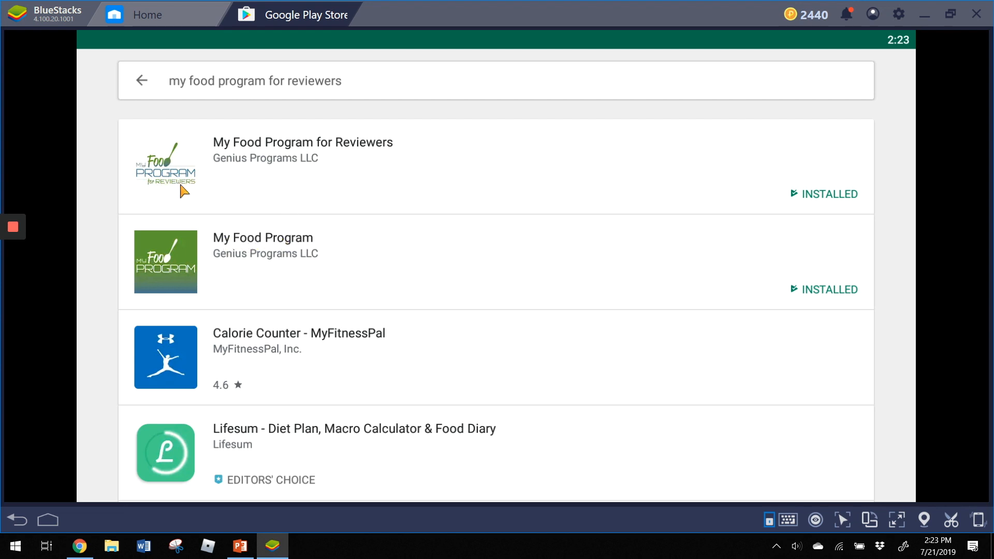
# - Launch My Food Program for Reviewers, sign in as the sponsor admin, and open A Sample Program's AL FDCH Monitoring Form 2019
pyautogui.click(280, 153)
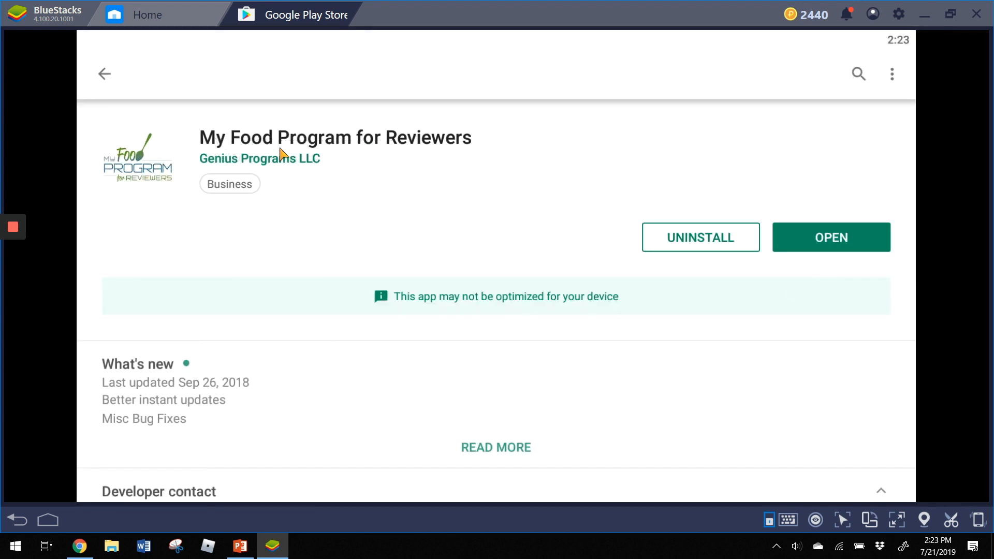
pyautogui.click(812, 235)
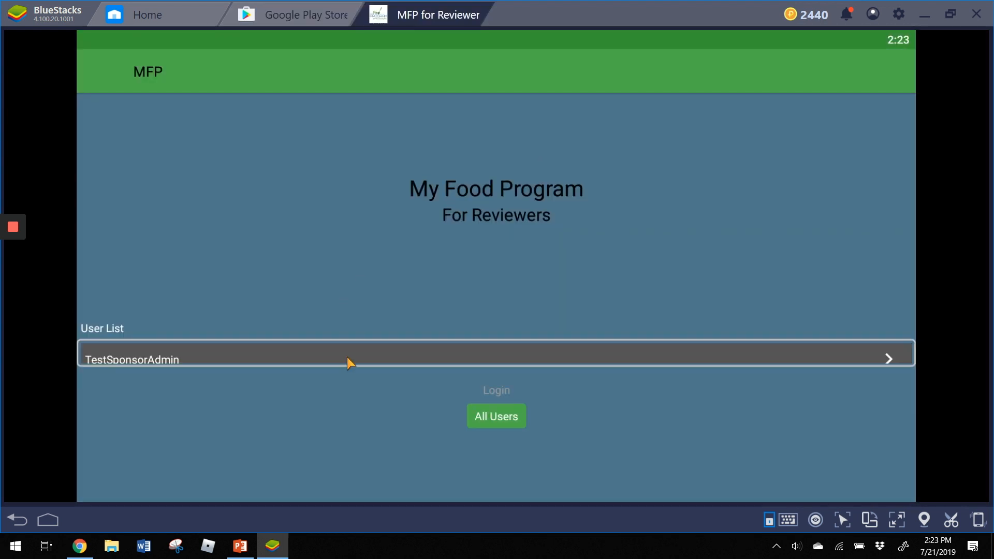
pyautogui.click(348, 358)
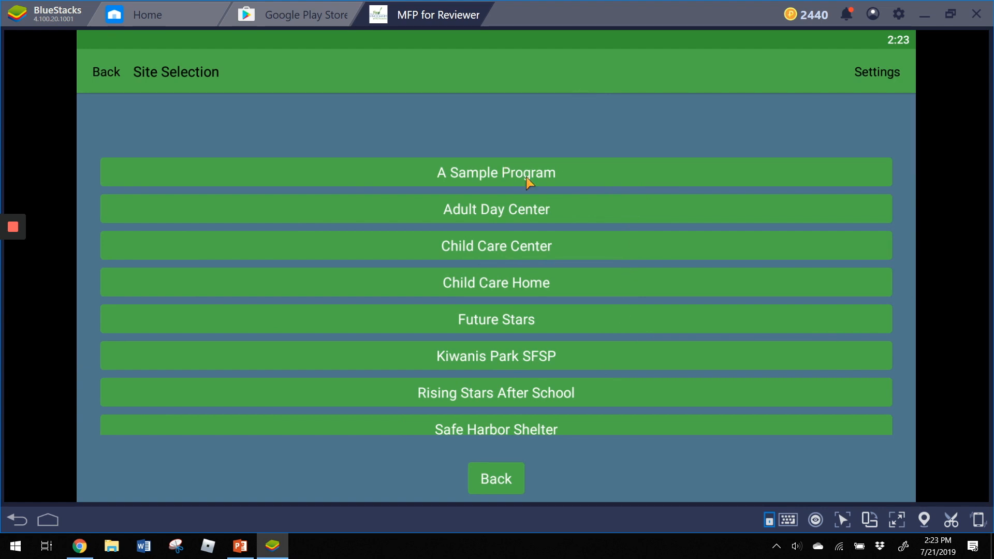
pyautogui.click(499, 172)
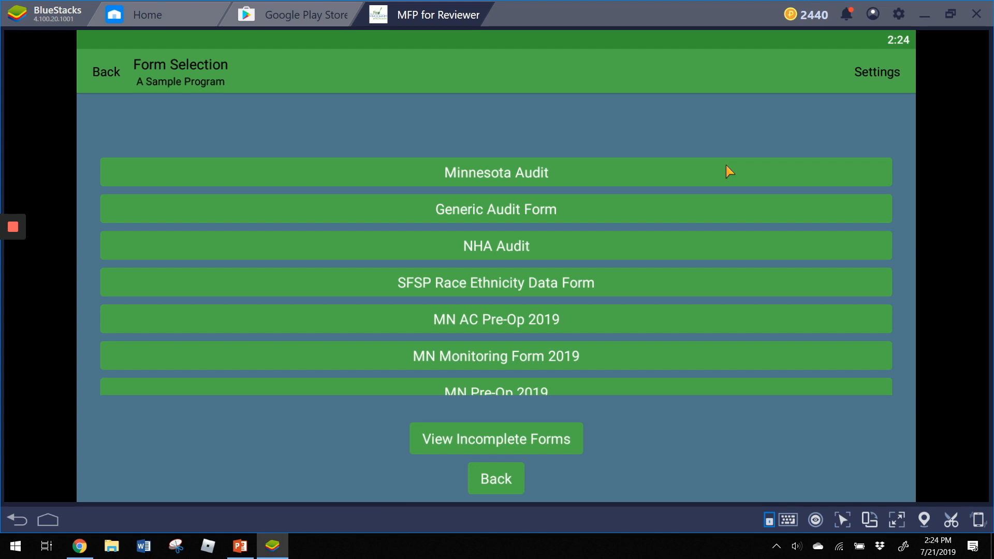
pyautogui.scroll(-3, 641, 218)
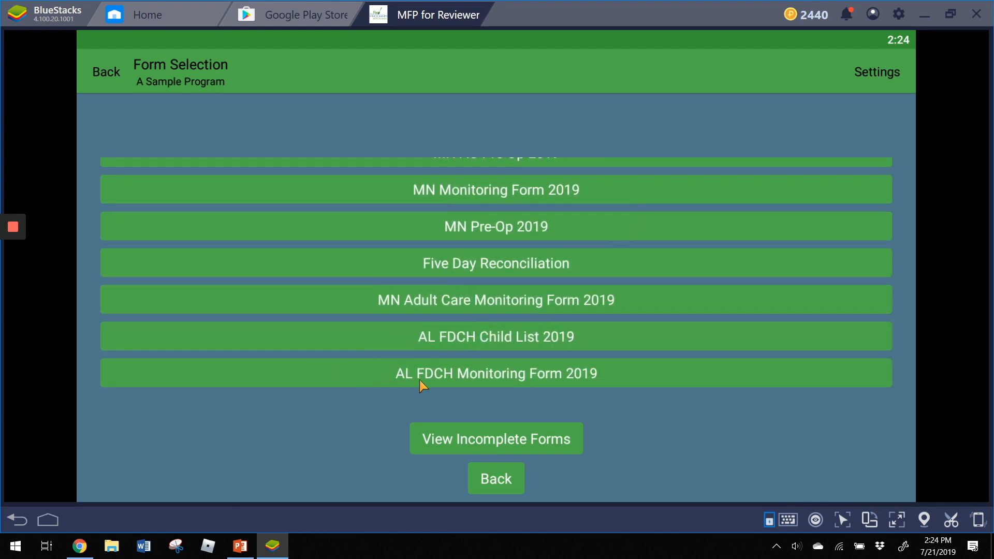
pyautogui.click(473, 375)
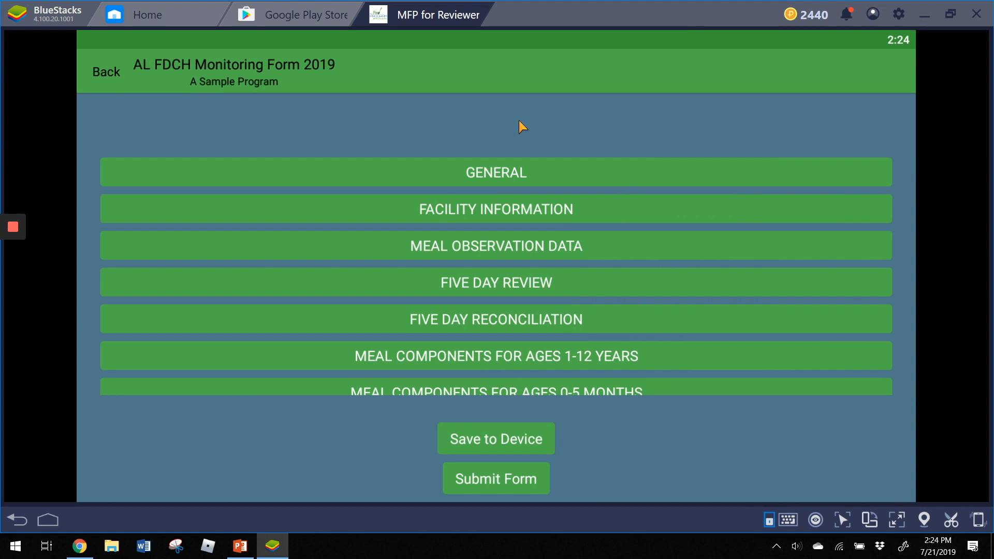
# - Fill GENERAL with the sponsor agreement number, Trimester 3 and an Unannounced visit, then save back to sections
pyautogui.click(481, 176)
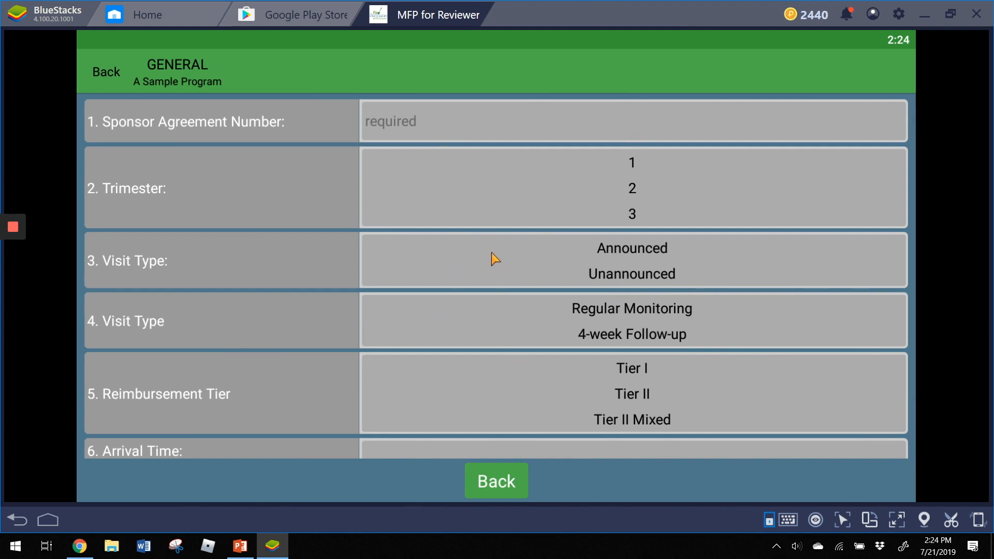
pyautogui.click(446, 128)
pyautogui.write('12344')
pyautogui.click(633, 215)
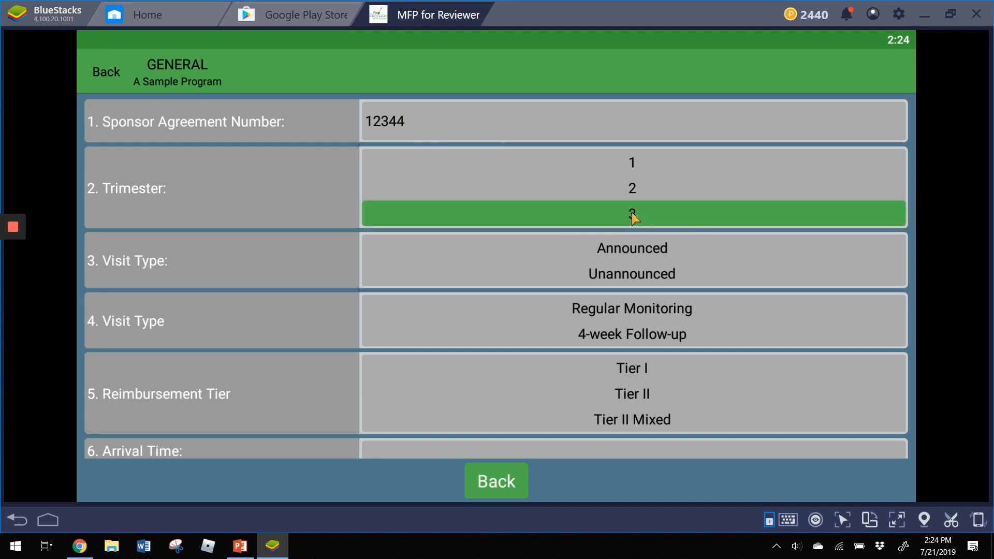
pyautogui.click(628, 281)
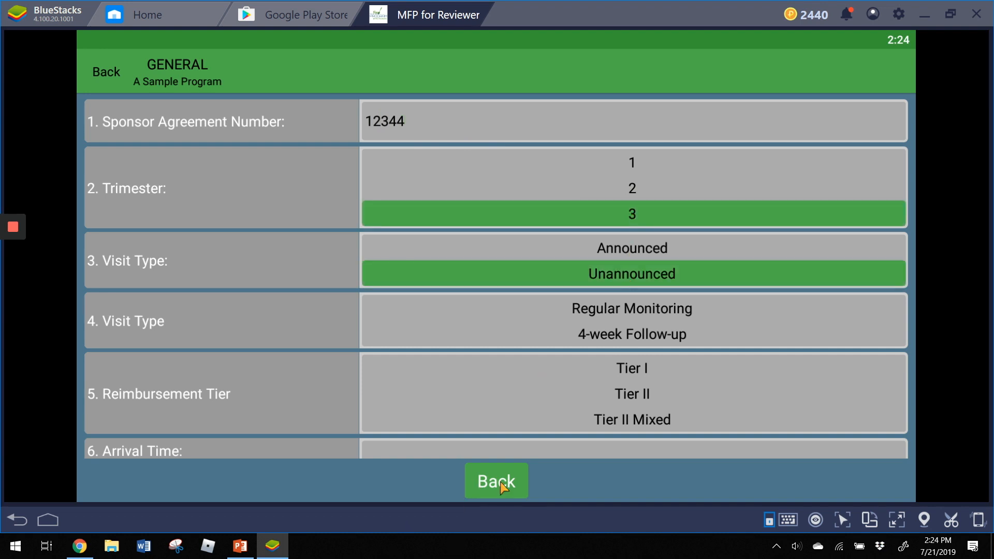
pyautogui.click(501, 483)
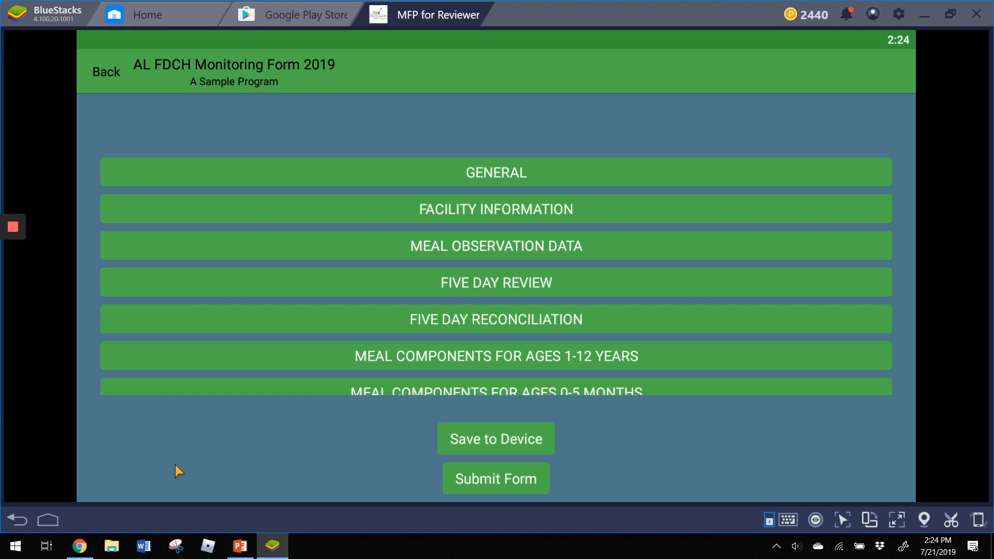
# - In Chrome, open Child Care Home's 07/21/2019 site audit visit from the Visits list
pyautogui.moveTo(84, 554)
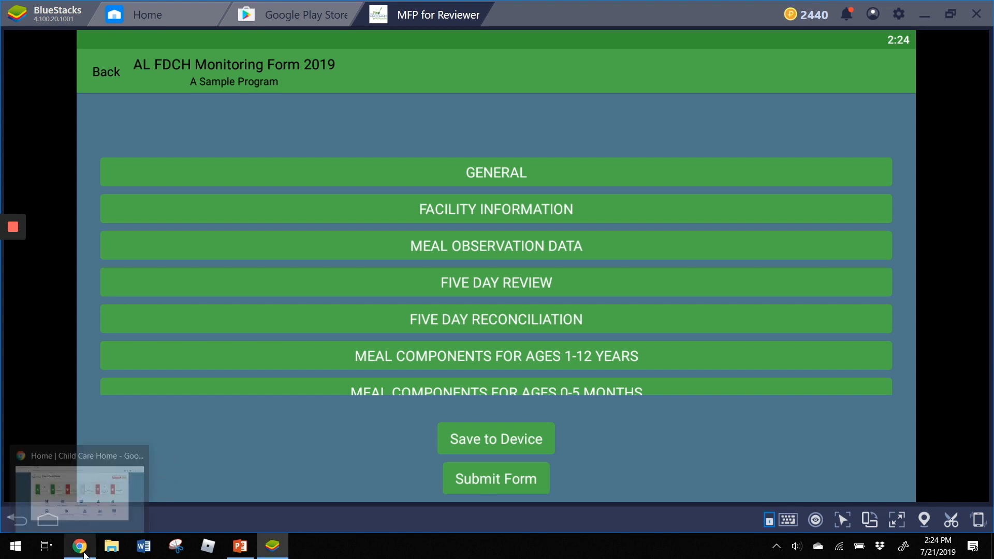
pyautogui.click(84, 554)
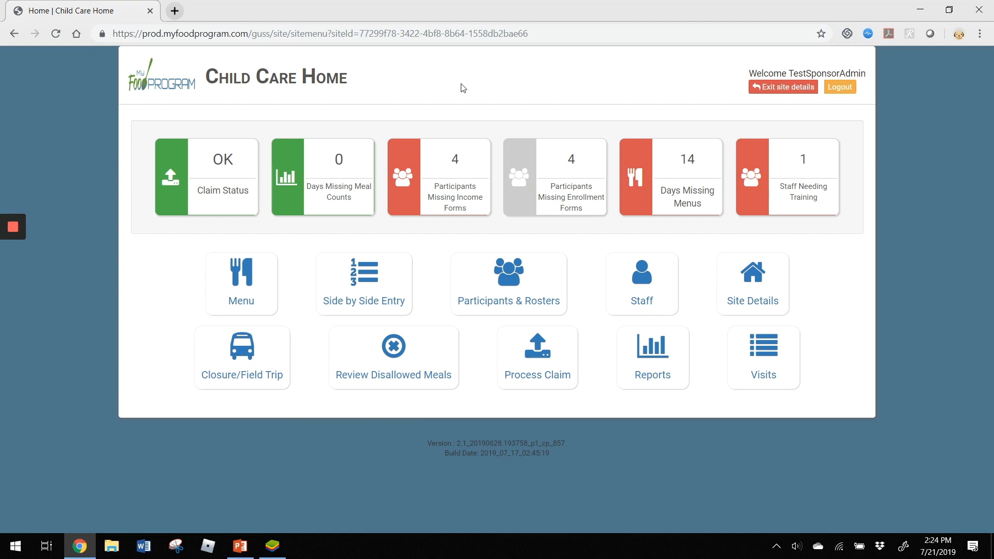
pyautogui.click(758, 360)
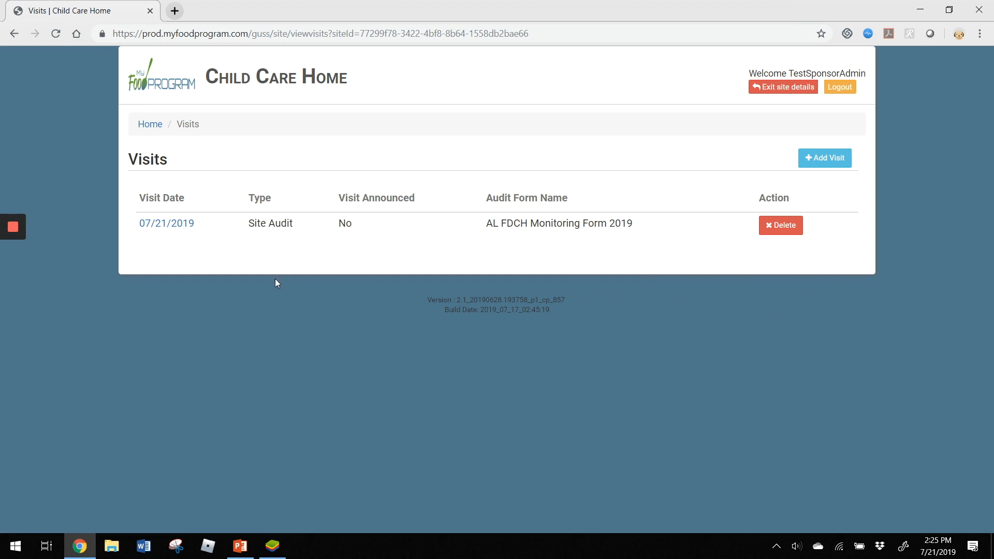
pyautogui.click(169, 227)
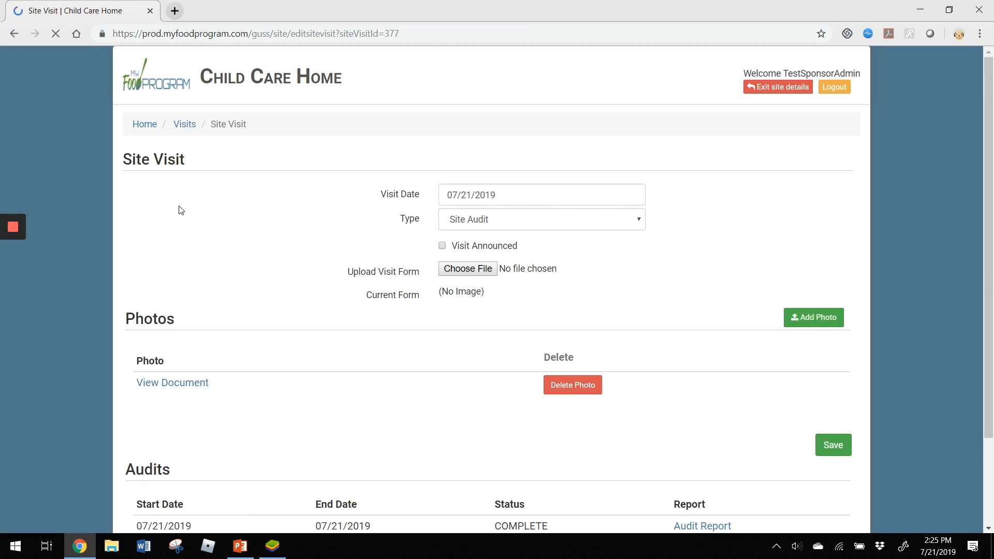
# - Read through the visit's completed audit report, then return to the site visit page
pyautogui.scroll(-2, 313, 204)
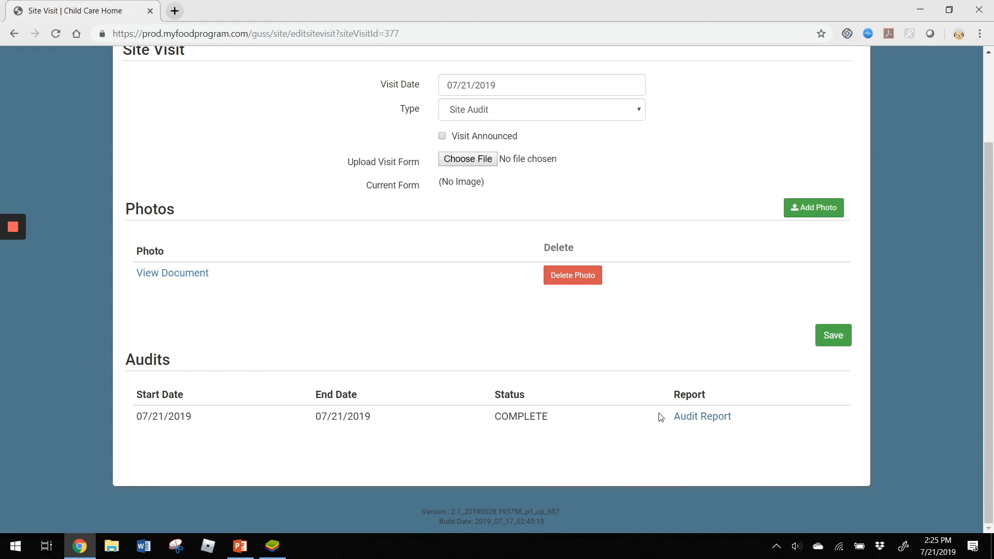
pyautogui.click(692, 423)
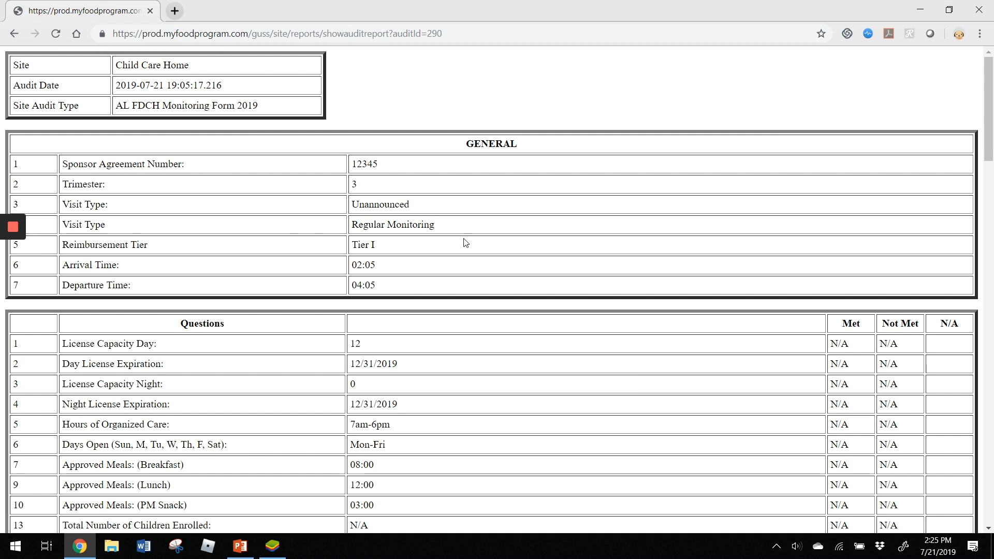
pyautogui.scroll(-1, 590, 361)
pyautogui.scroll(-1, 590, 361)
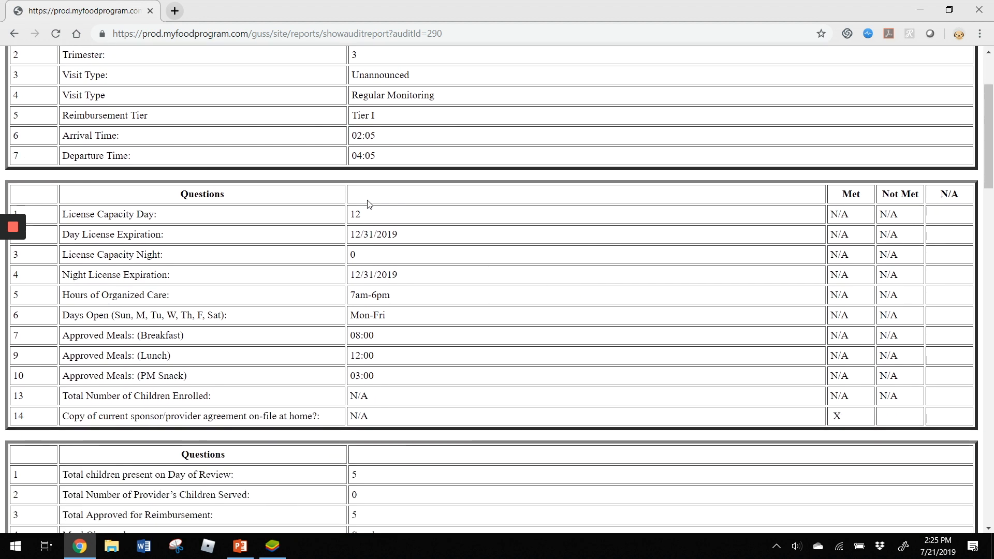
pyautogui.scroll(-1, 469, 344)
pyautogui.scroll(-2, 471, 340)
pyautogui.scroll(-3, 550, 337)
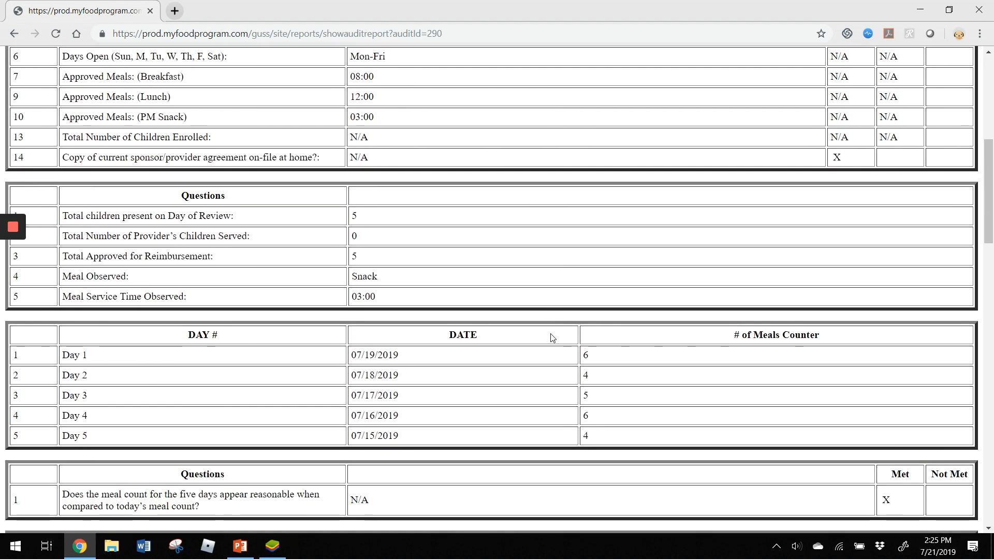
pyautogui.scroll(8, 550, 337)
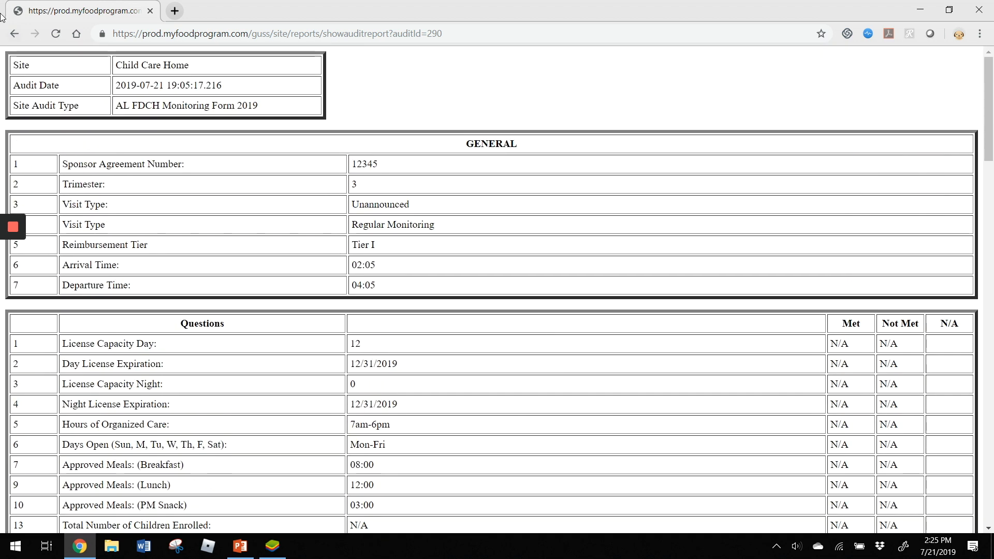
pyautogui.click(14, 34)
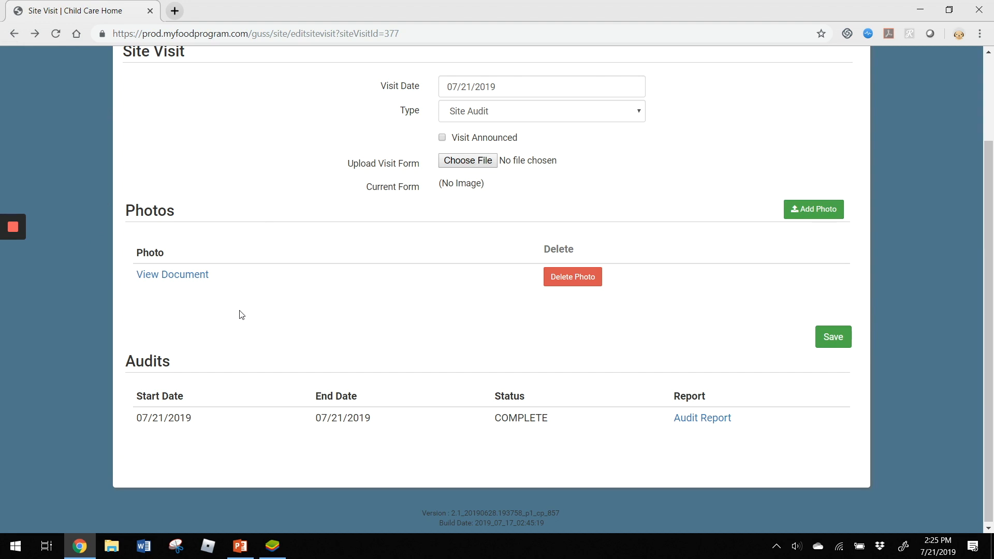
# - View the uploaded cracker box ingredients label photo under Photos, then return to the Site Visit tab
pyautogui.click(173, 280)
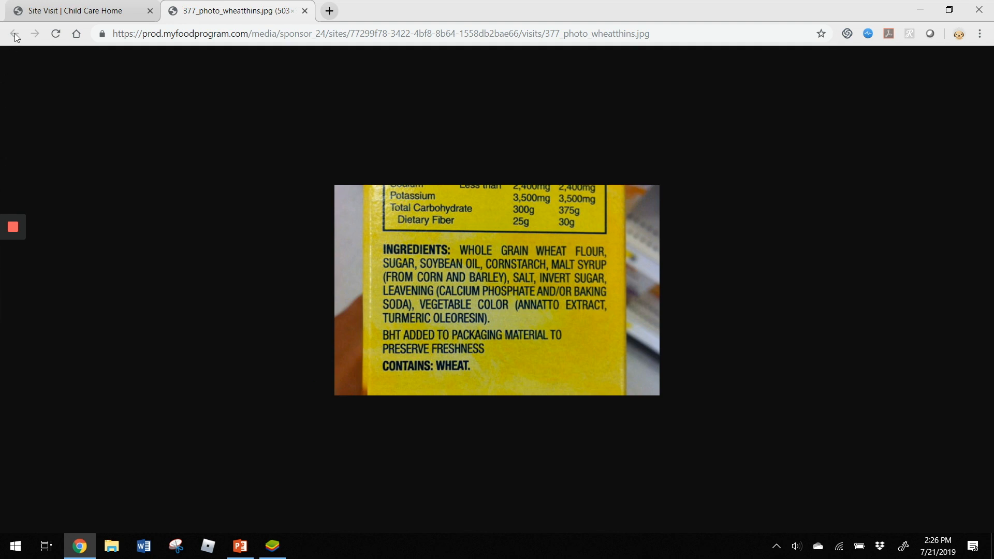
pyautogui.click(59, 9)
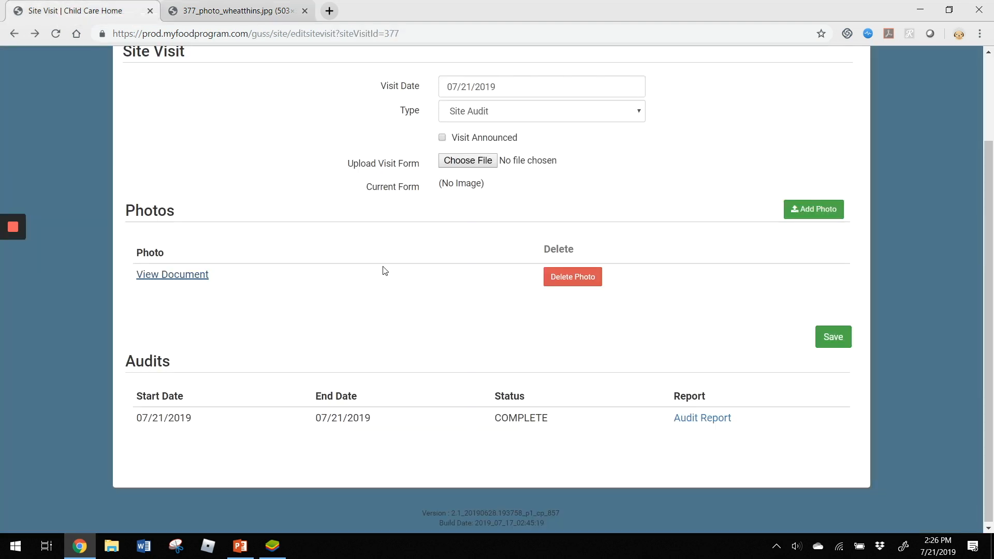
pyautogui.scroll(1, 288, 127)
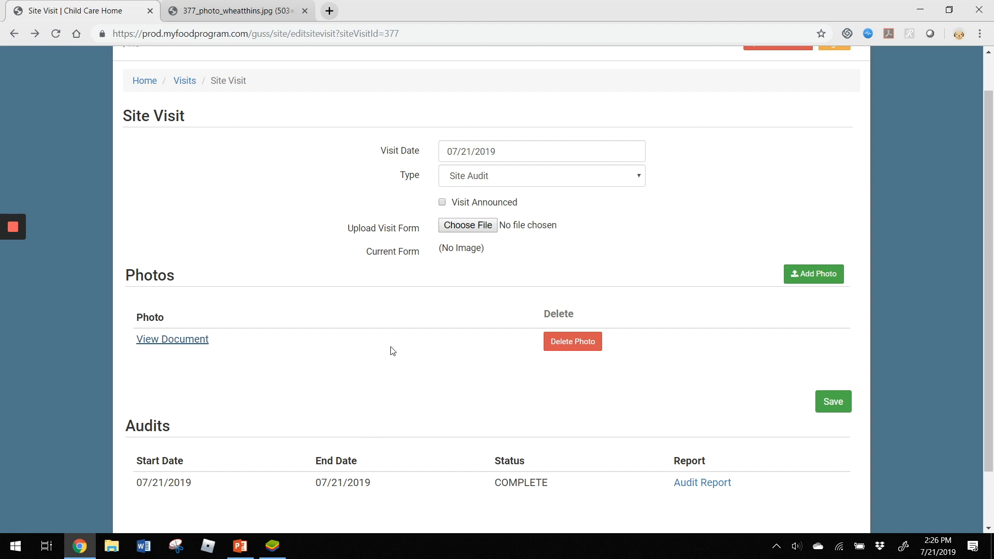
pyautogui.click(24, 226)
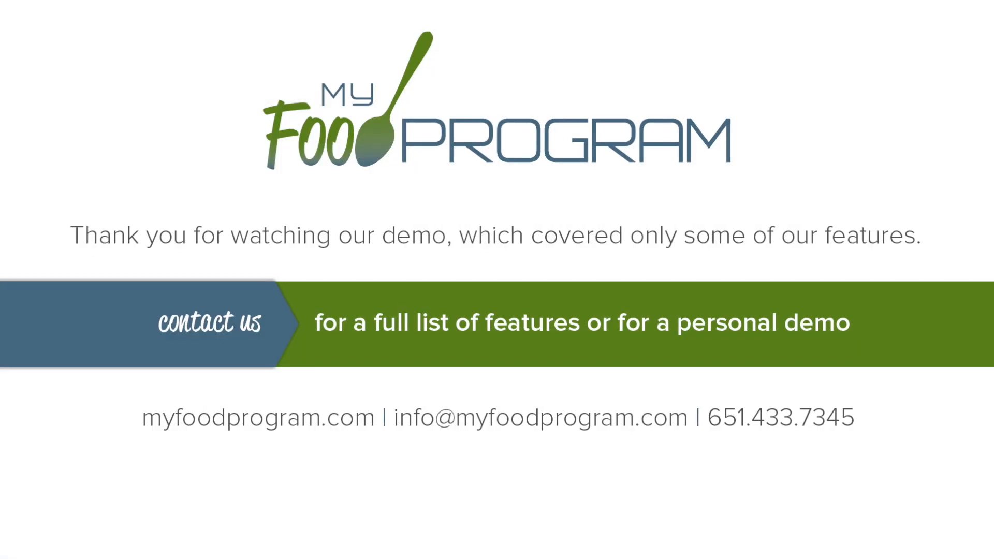